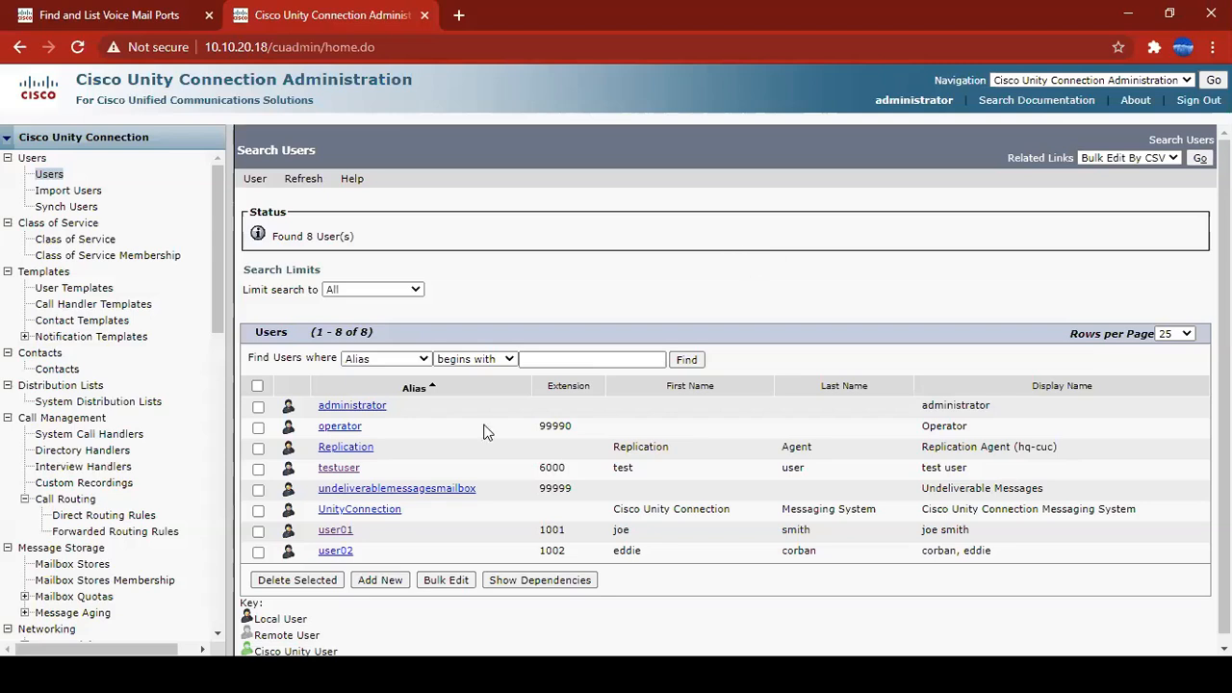
pyautogui.scroll(-1, 541, 442)
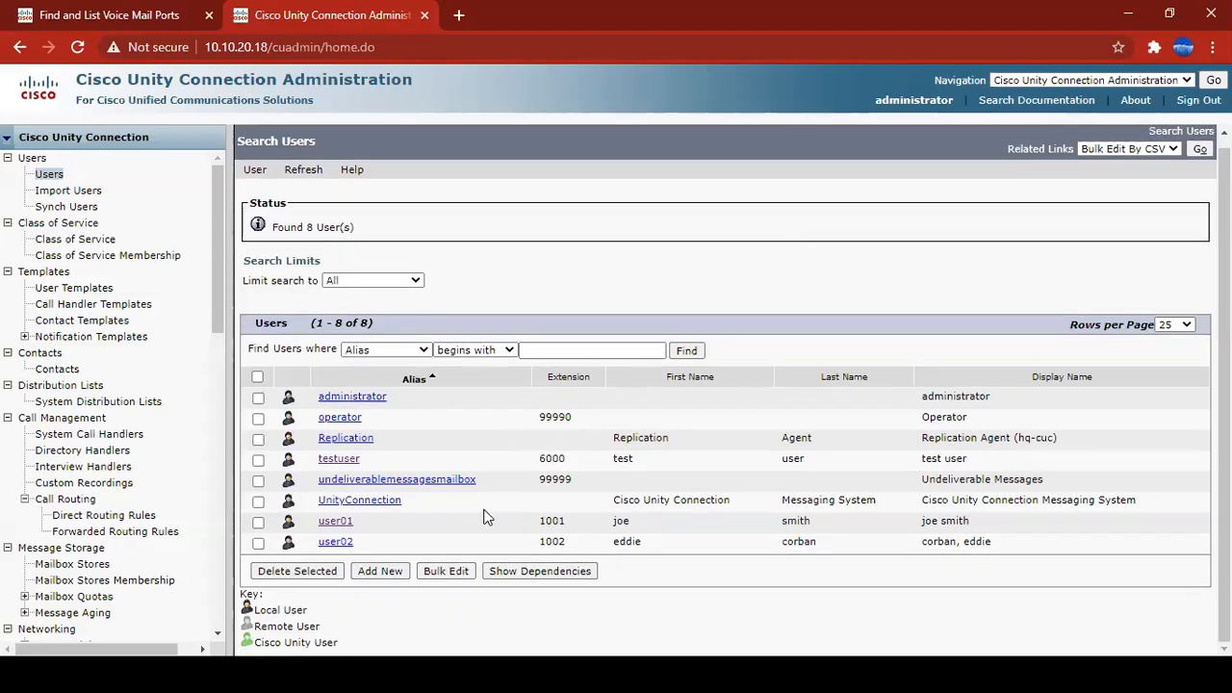
pyautogui.click(390, 572)
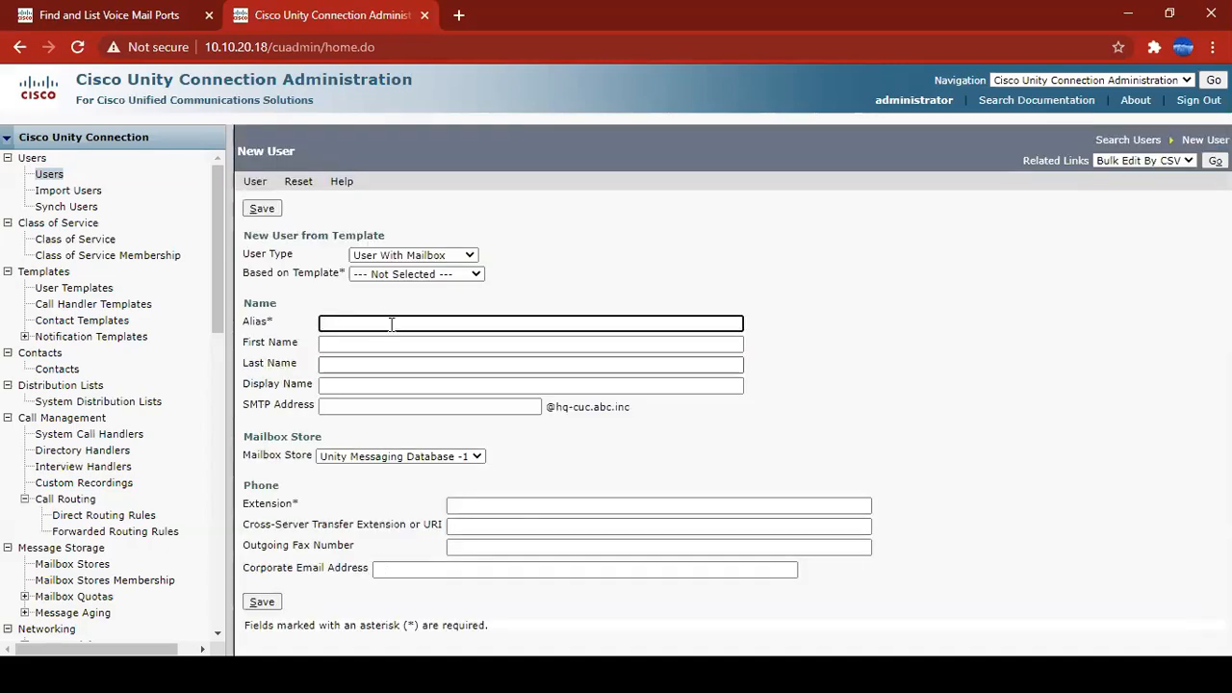
pyautogui.click(381, 256)
pyautogui.click(414, 274)
pyautogui.click(414, 297)
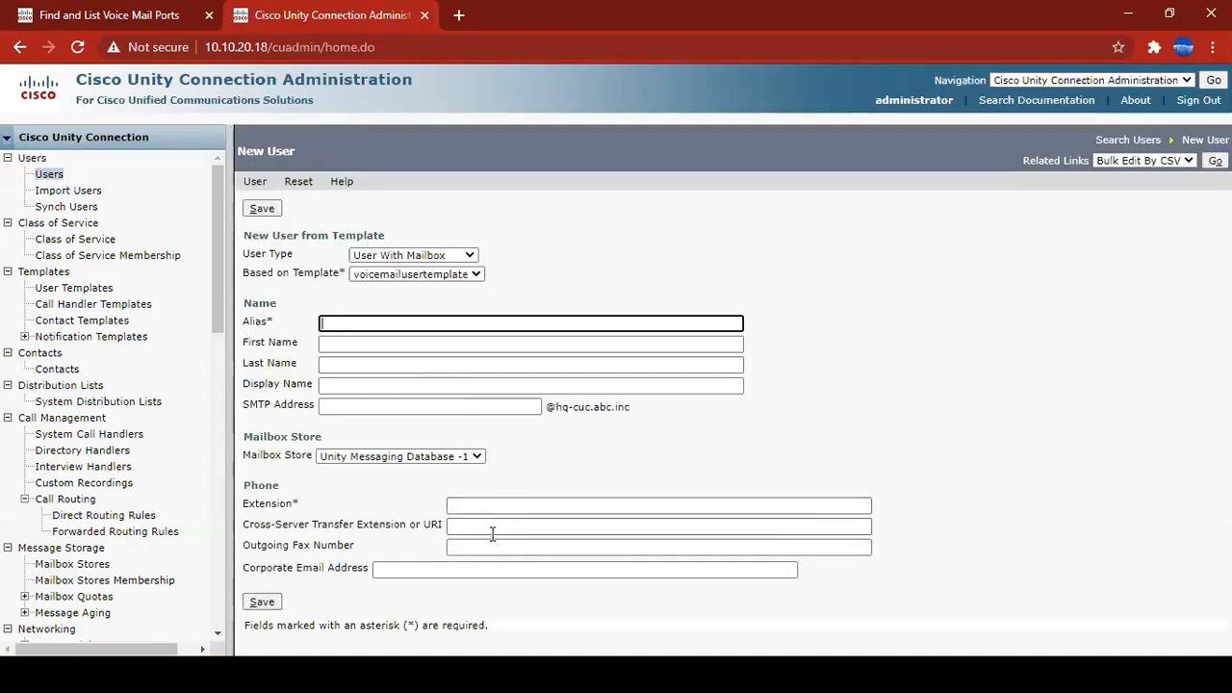
pyautogui.click(50, 177)
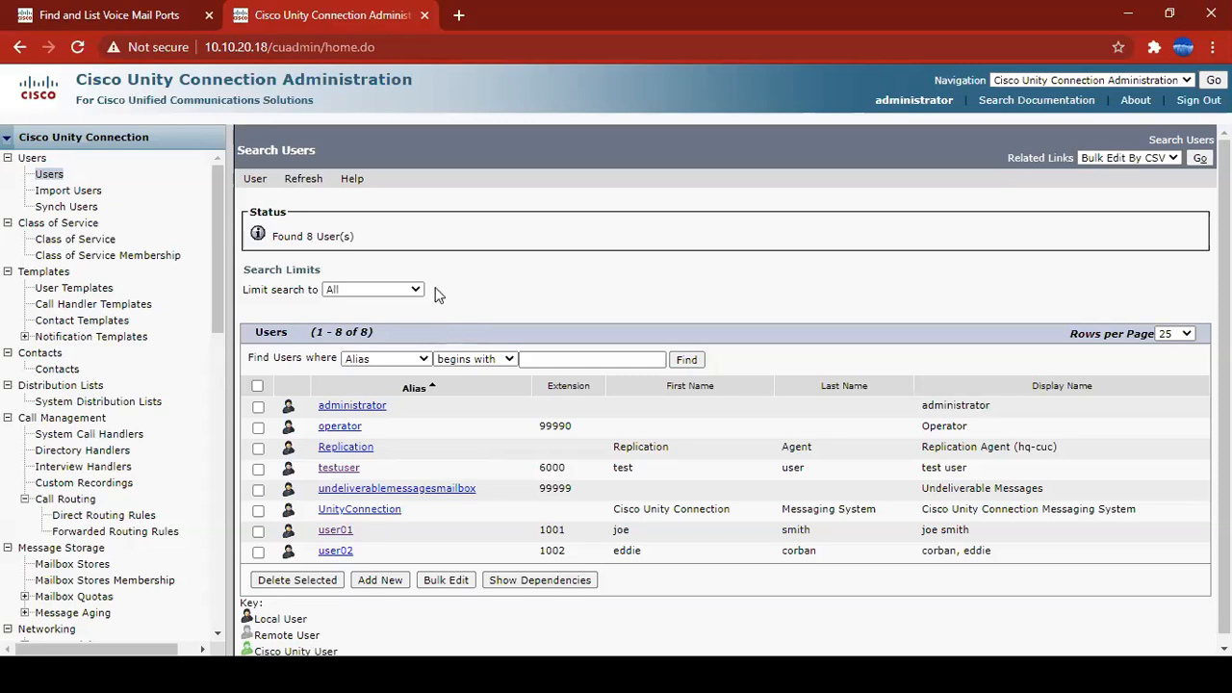
# Open Import Users and find all end users in the LDAP Directory
pyautogui.click(84, 196)
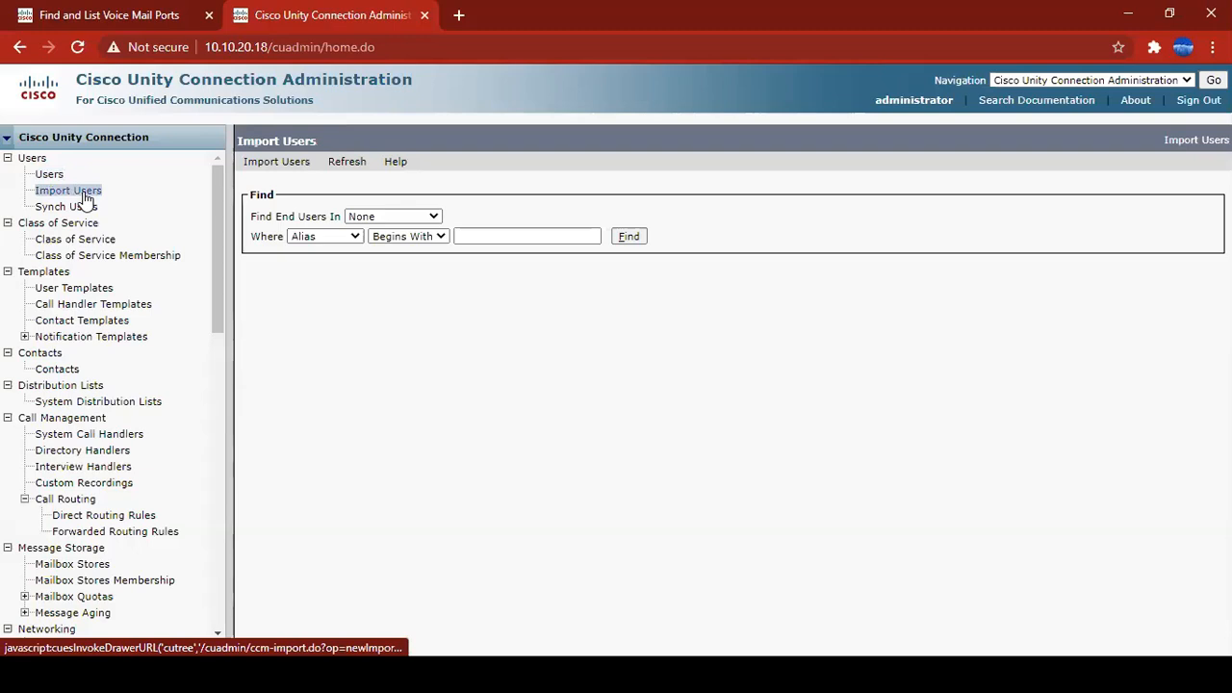
pyautogui.click(386, 217)
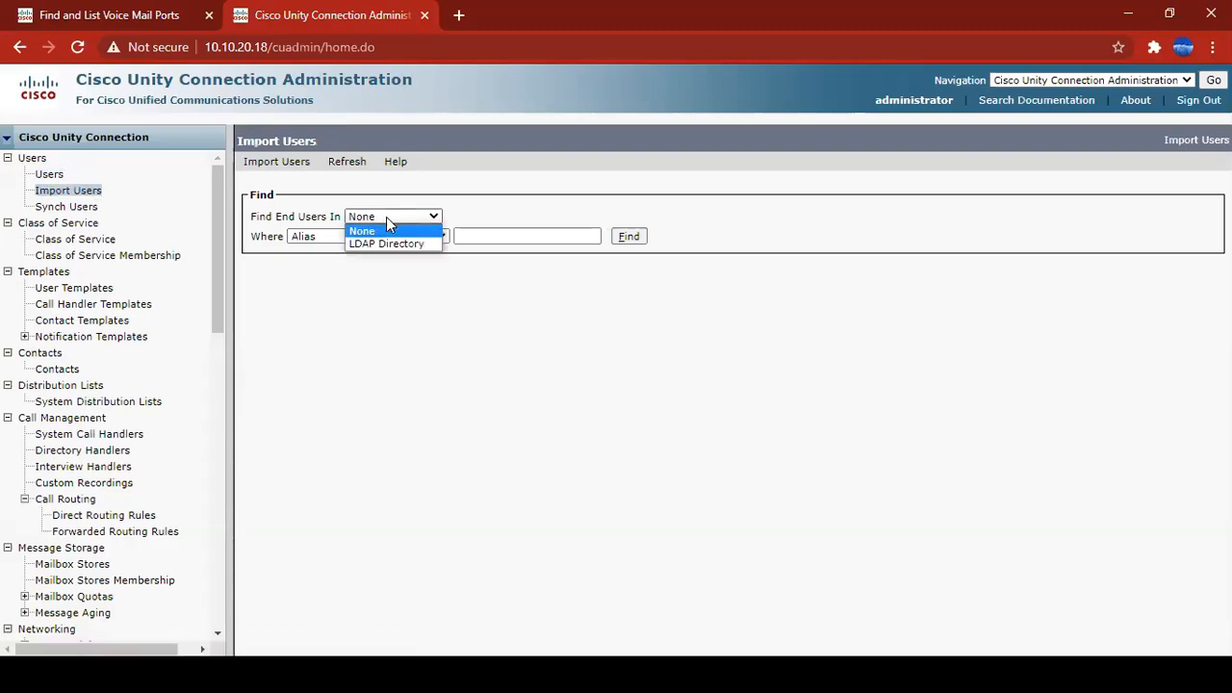
pyautogui.click(389, 244)
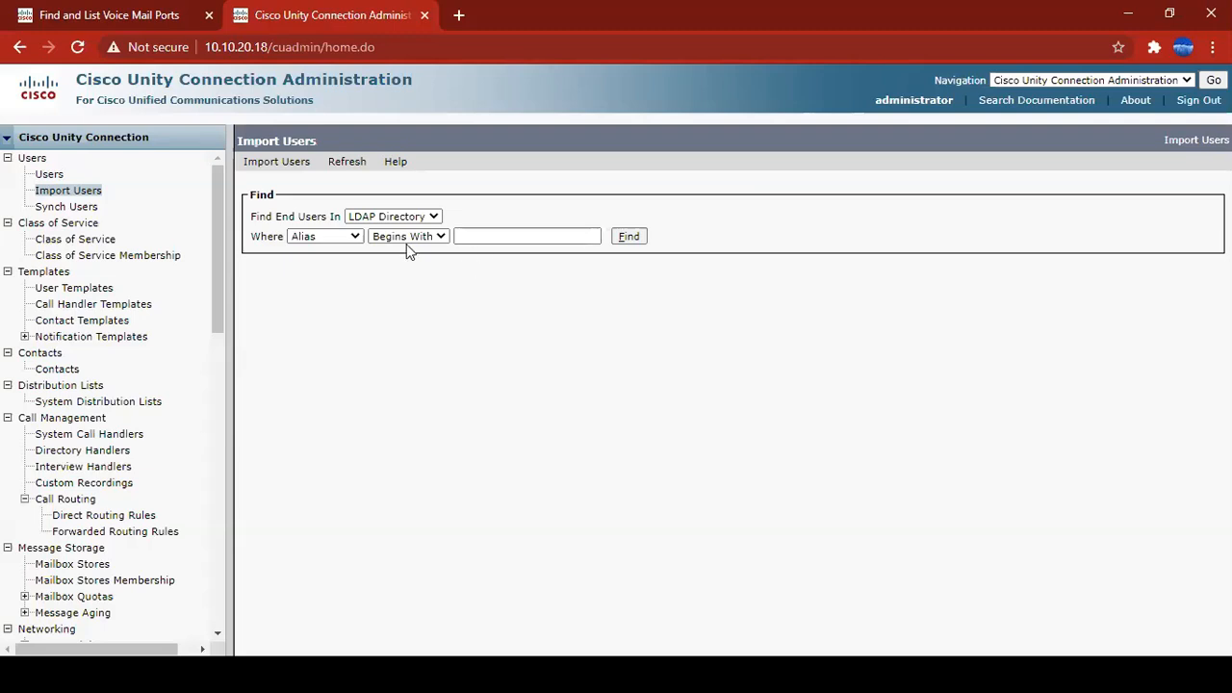
pyautogui.moveTo(253, 221); pyautogui.dragTo(334, 221)
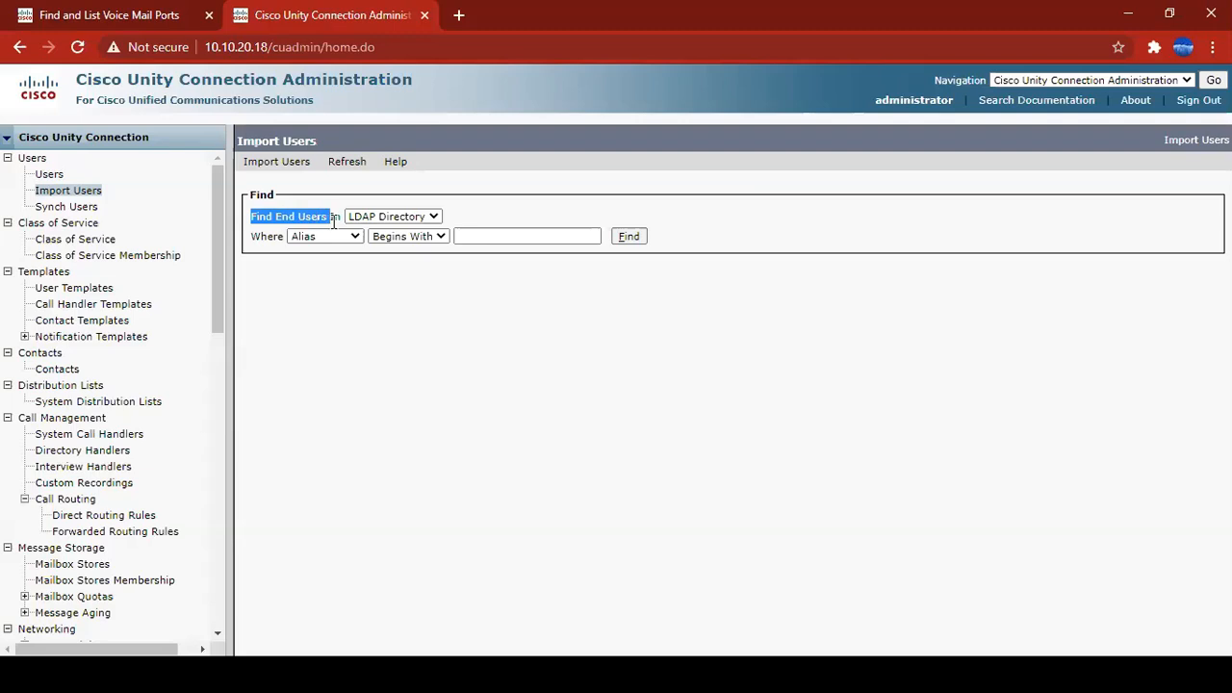
pyautogui.click(383, 217)
pyautogui.click(384, 245)
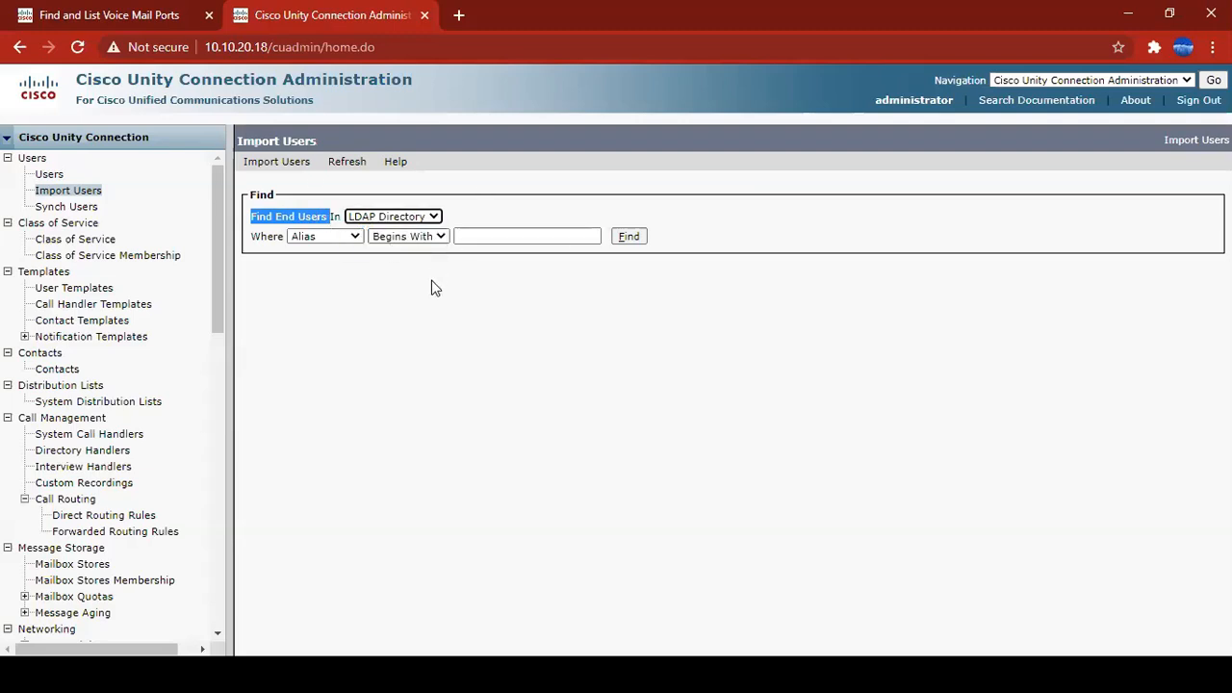
pyautogui.click(432, 285)
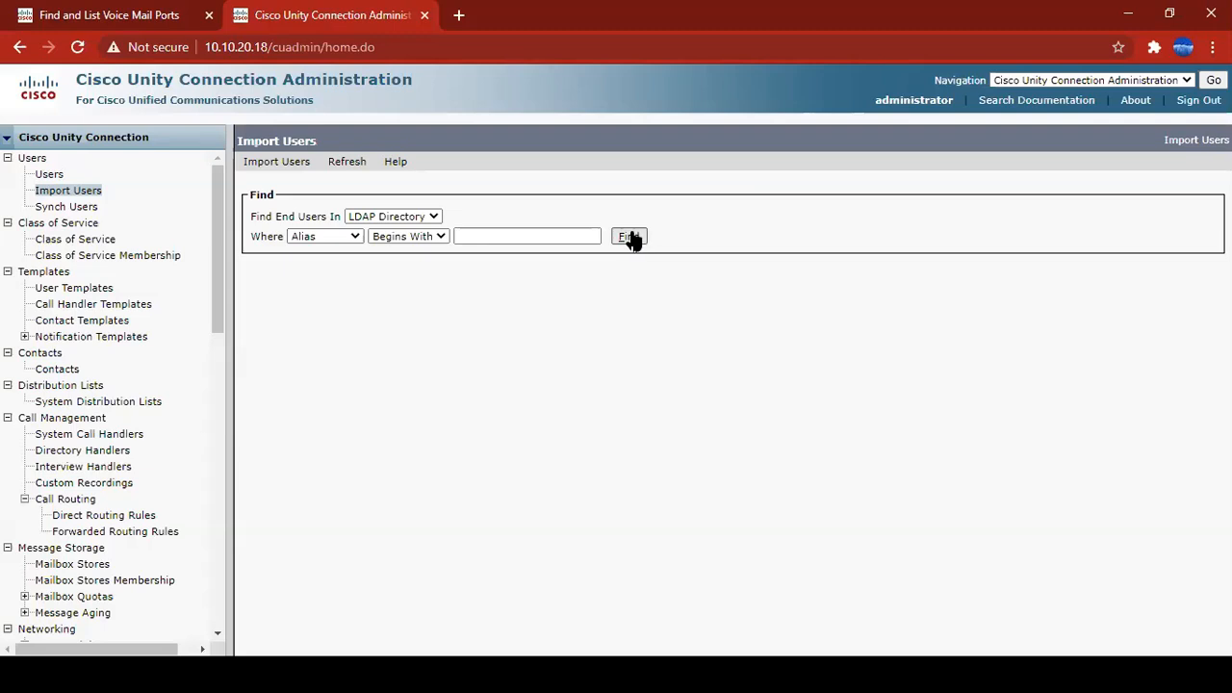
pyautogui.click(631, 237)
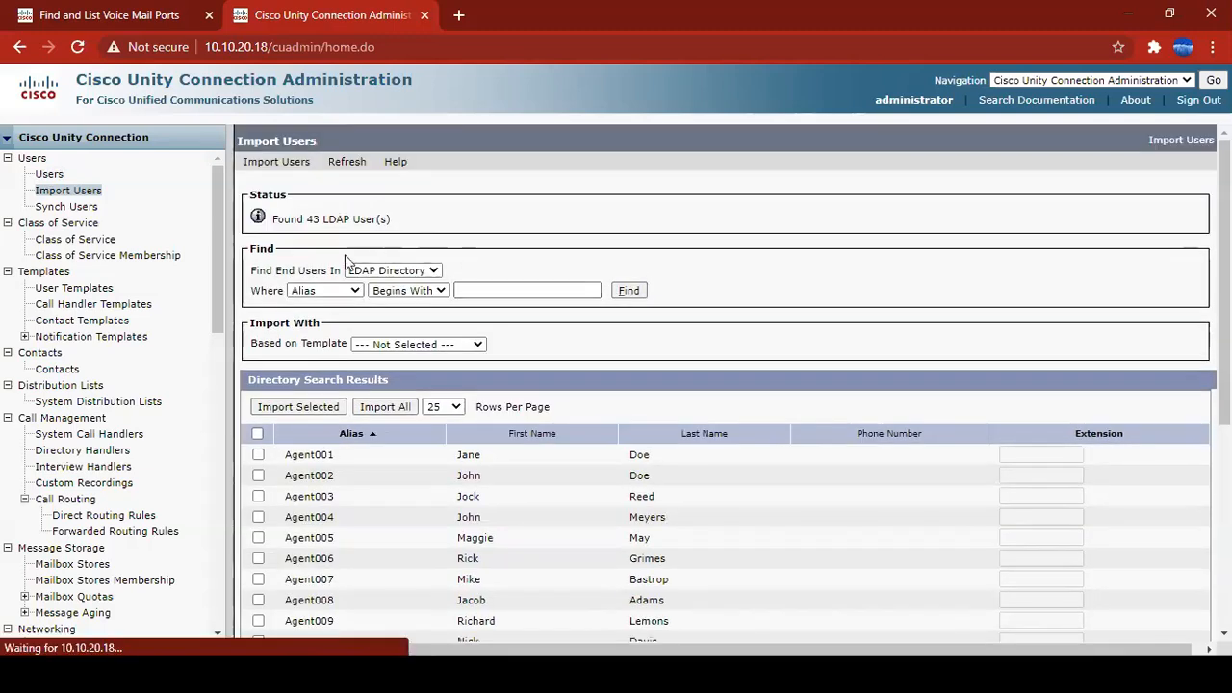
pyautogui.moveTo(321, 221); pyautogui.dragTo(397, 226)
pyautogui.click(435, 227)
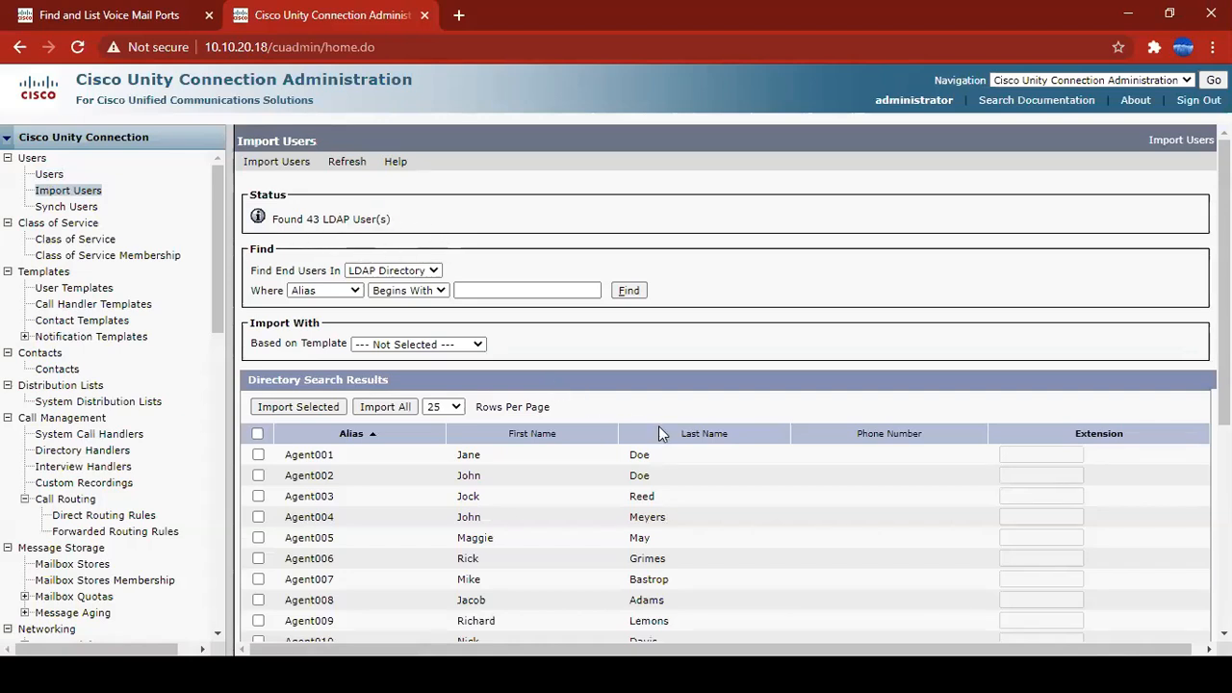
# Look through the directory search results and set the list to 100 rows per page
pyautogui.scroll(-4, 660, 434)
pyautogui.scroll(5, 483, 504)
pyautogui.scroll(-2, 409, 465)
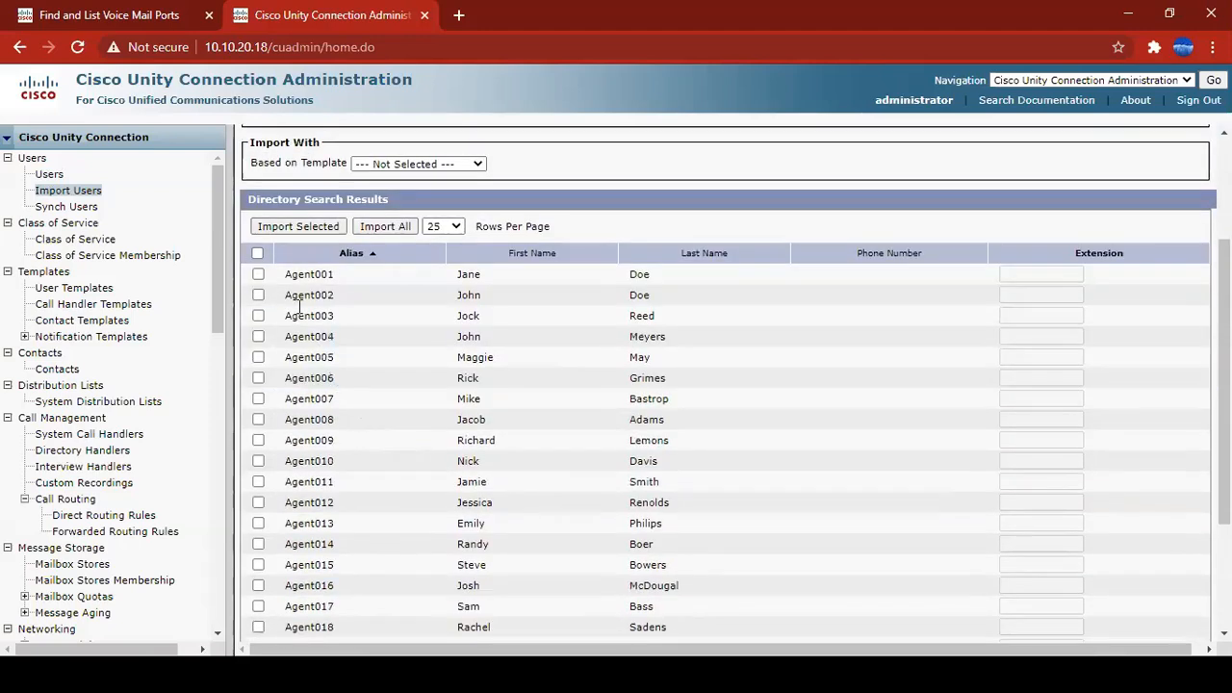
pyautogui.moveTo(280, 281); pyautogui.dragTo(1108, 588)
pyautogui.scroll(4, 634, 353)
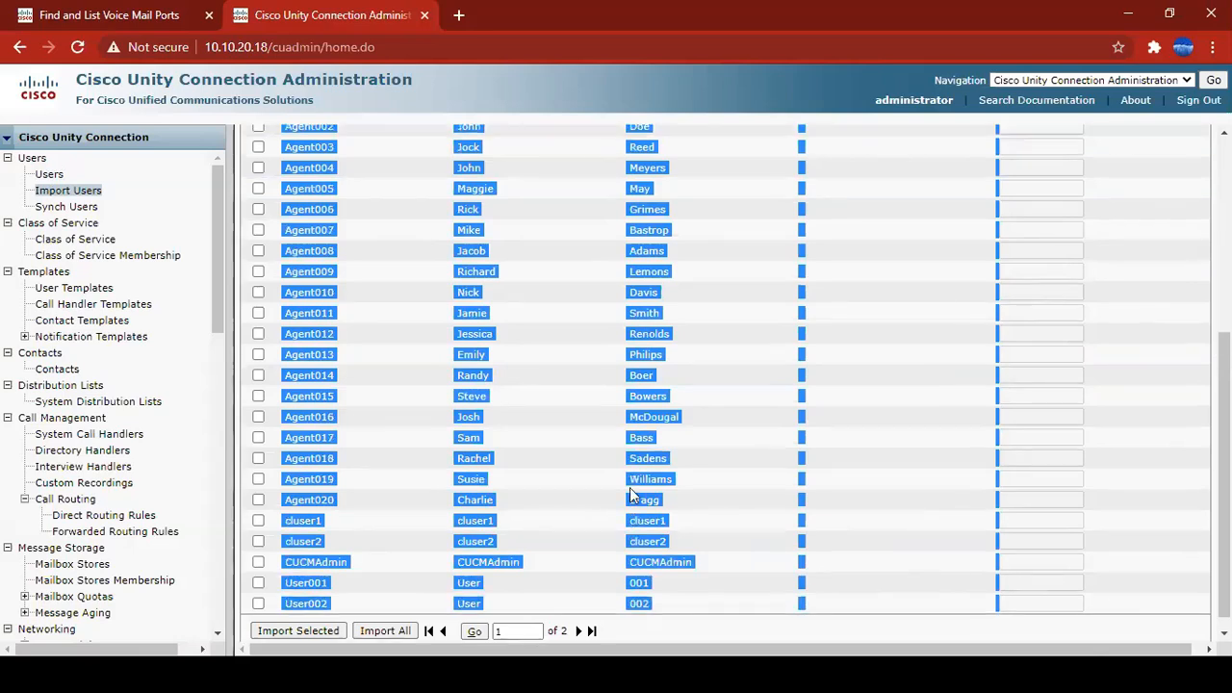
pyautogui.click(634, 353)
pyautogui.click(441, 406)
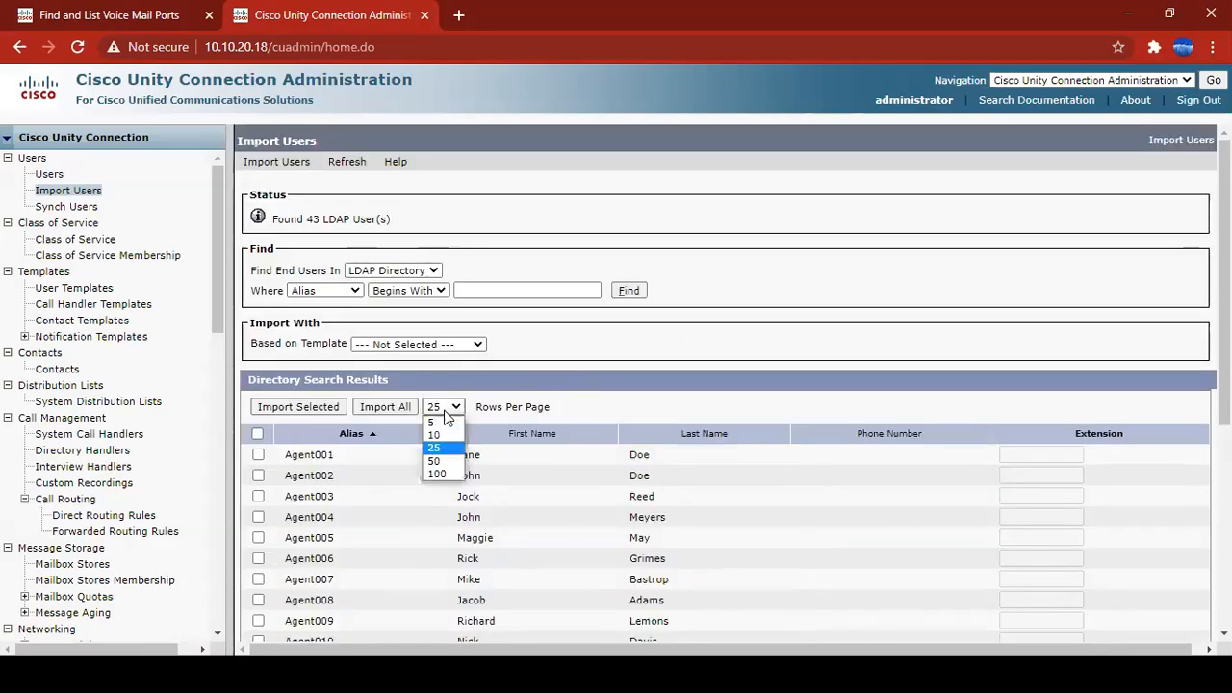
pyautogui.click(439, 474)
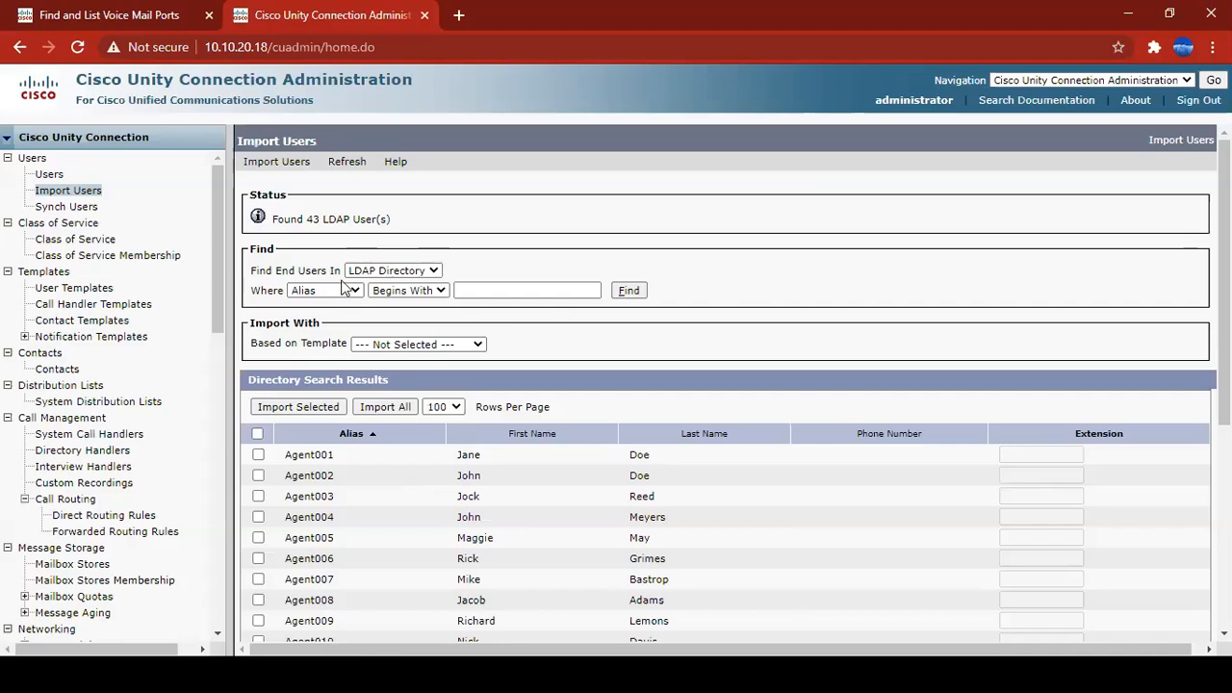
# Select user1 in the directory search results, then go back to the Users list without importing
pyautogui.scroll(-10, 704, 424)
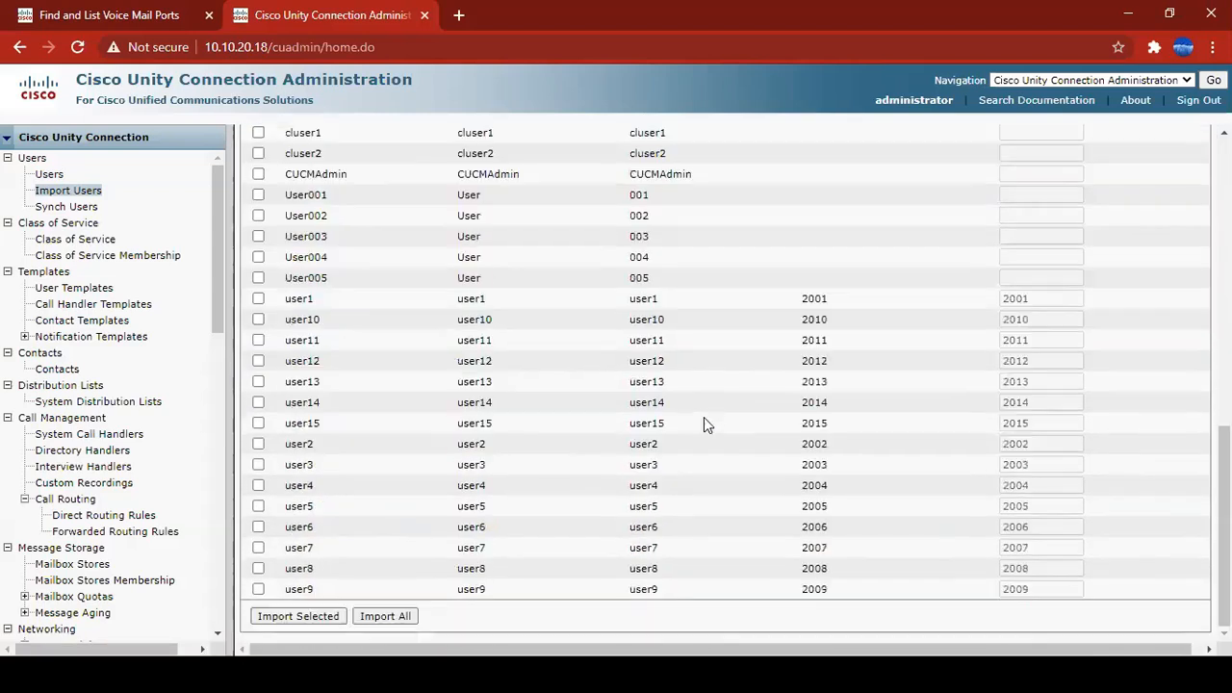
pyautogui.scroll(10, 489, 478)
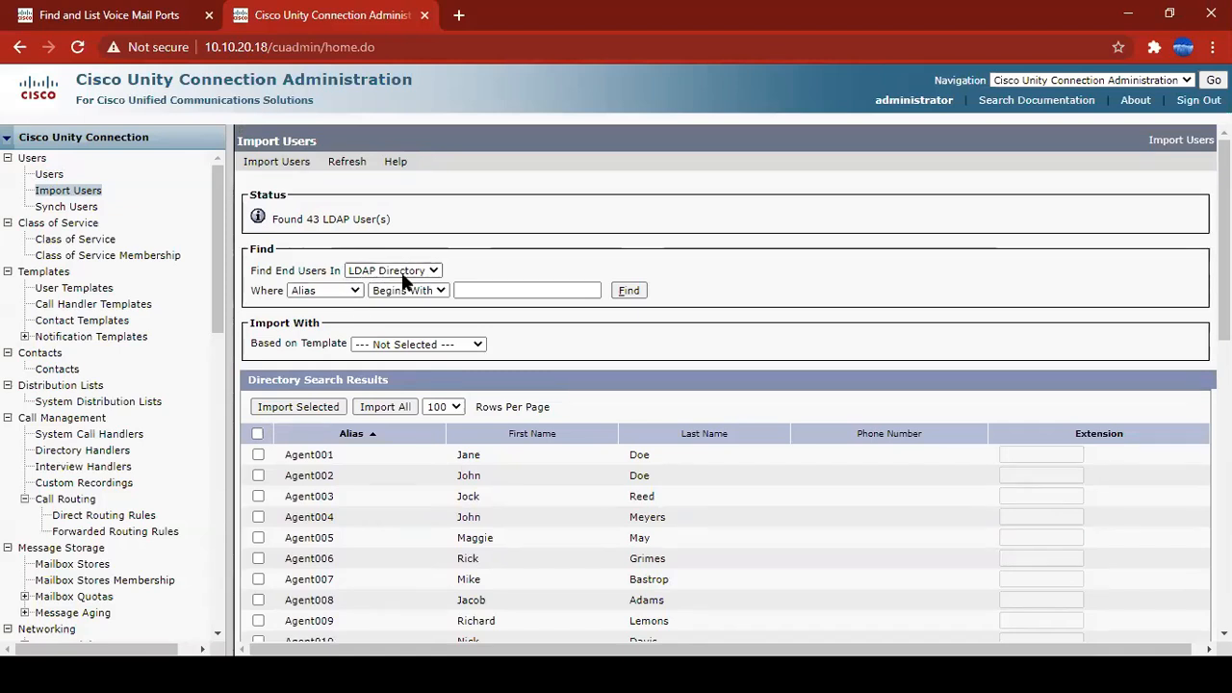
pyautogui.scroll(-1, 498, 415)
pyautogui.scroll(-7, 498, 415)
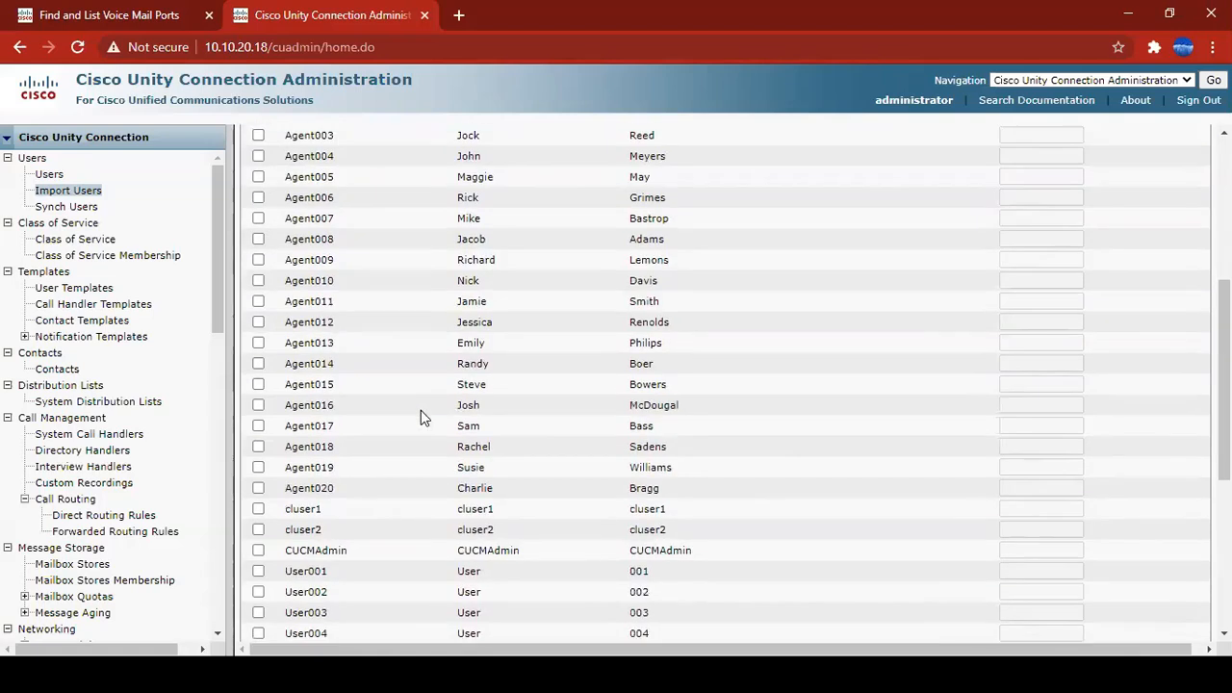
pyautogui.scroll(-2, 361, 443)
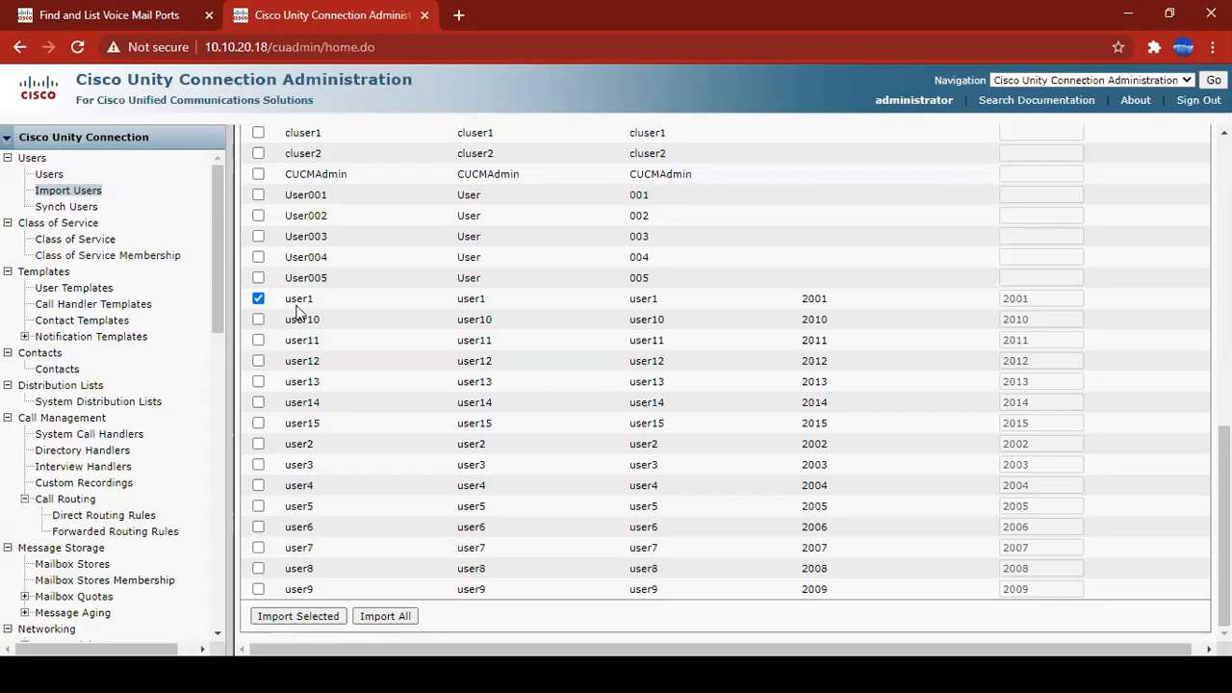
pyautogui.click(50, 175)
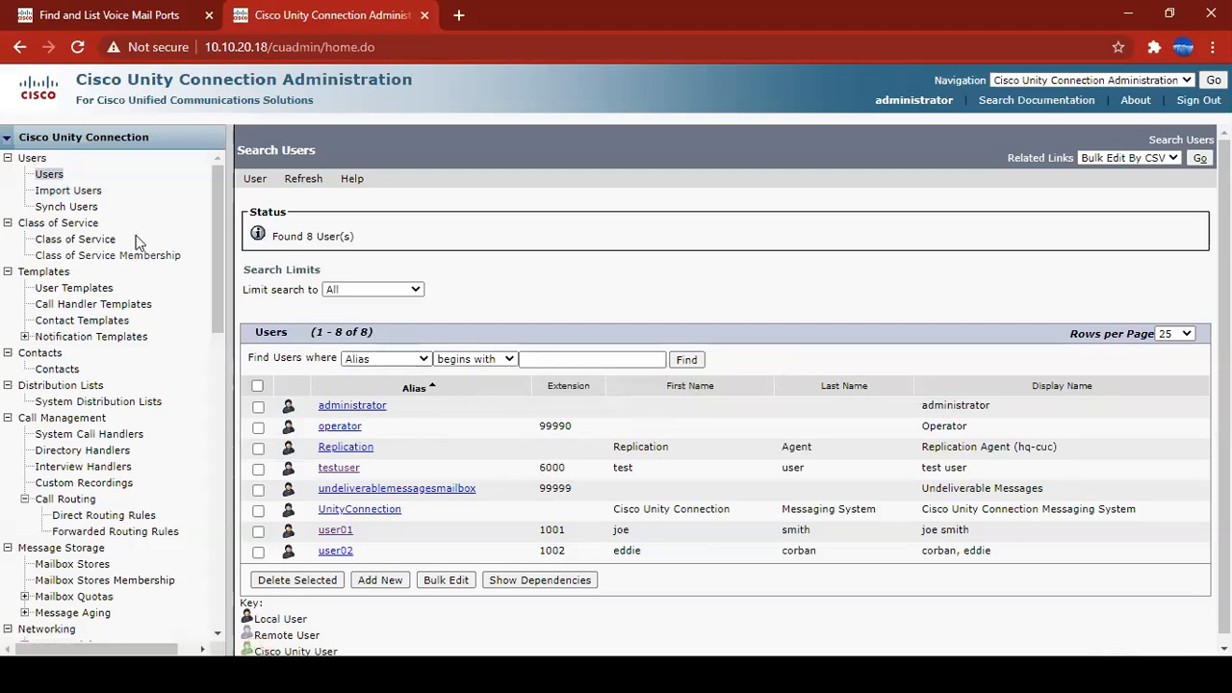
# Return to Import Users and run an unfiltered search of the LDAP Directory for end users
pyautogui.click(83, 199)
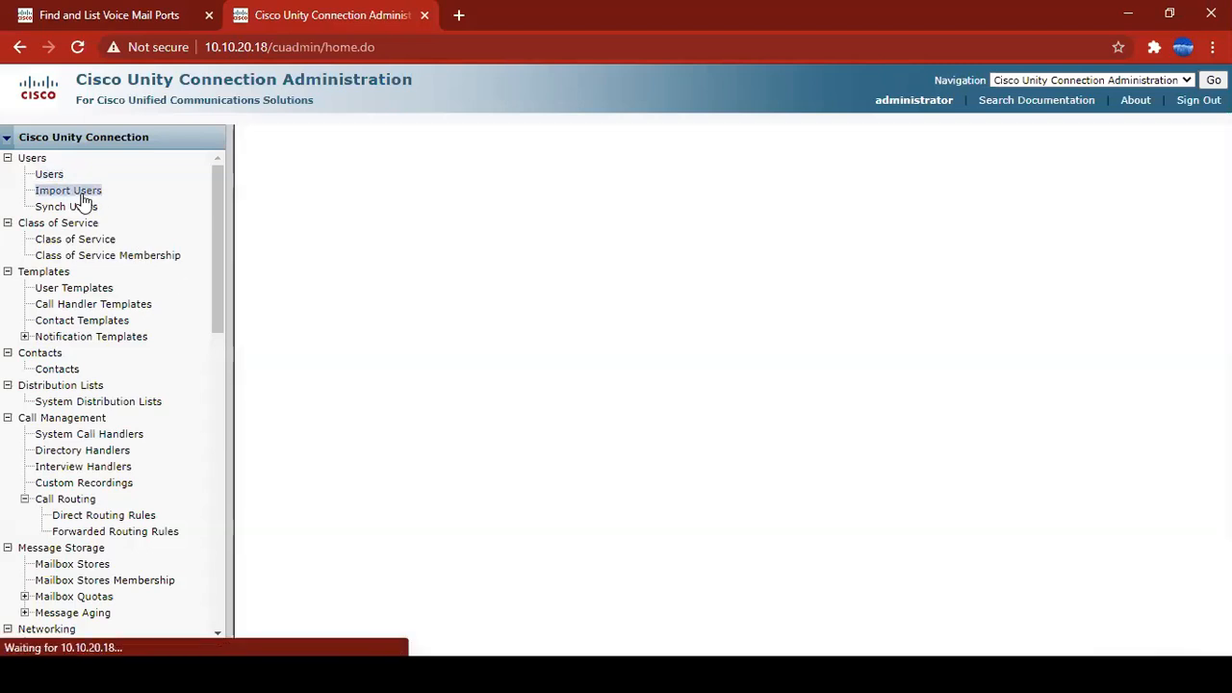
pyautogui.click(380, 218)
pyautogui.click(385, 244)
pyautogui.click(628, 237)
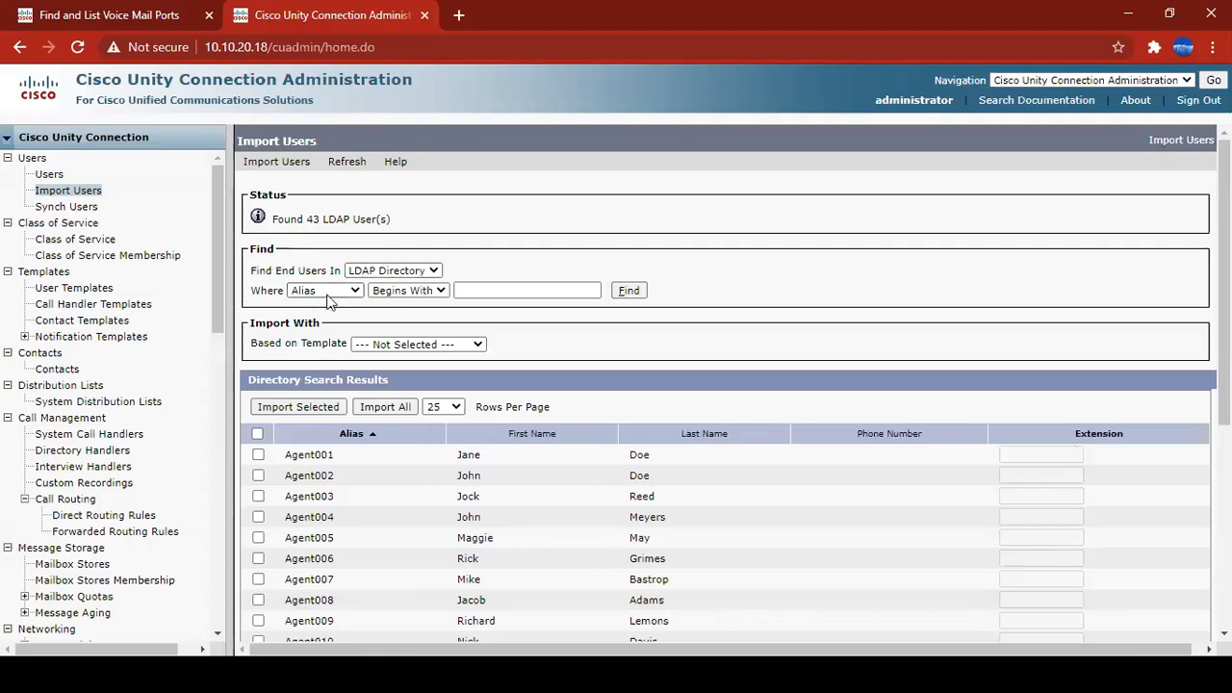
# Base the import on voicemailusertemplate and show 100 rows per page in the directory search results
pyautogui.click(405, 346)
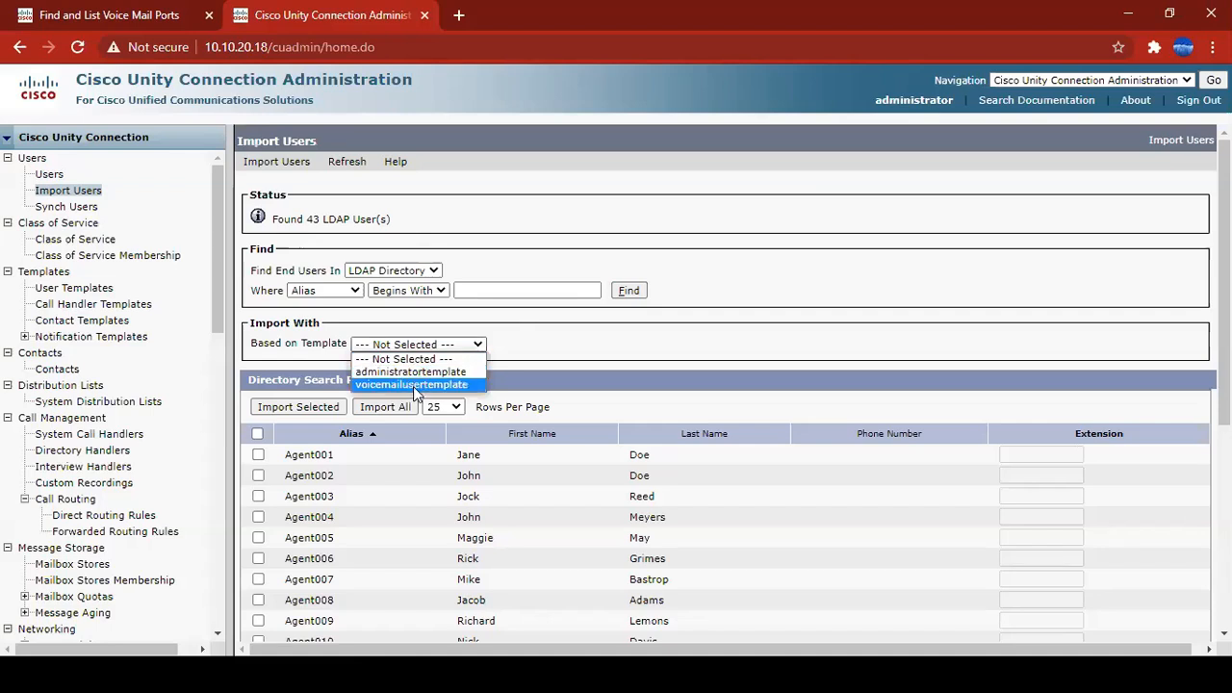
pyautogui.click(415, 385)
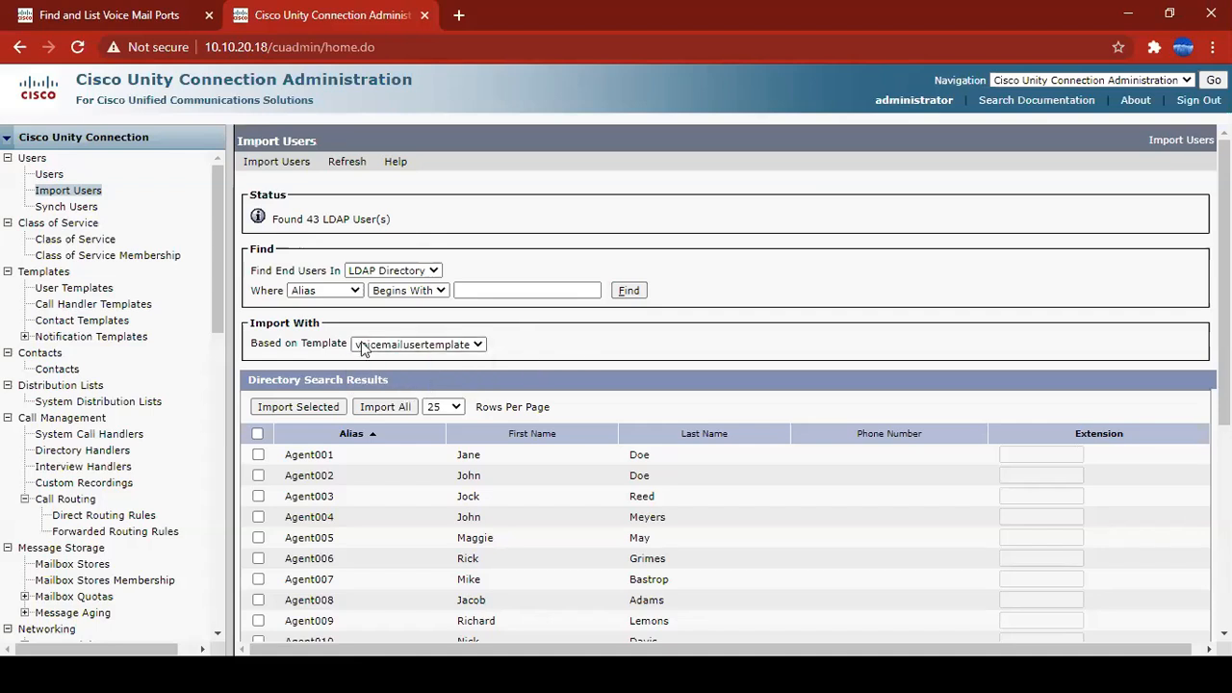
pyautogui.scroll(-3, 572, 357)
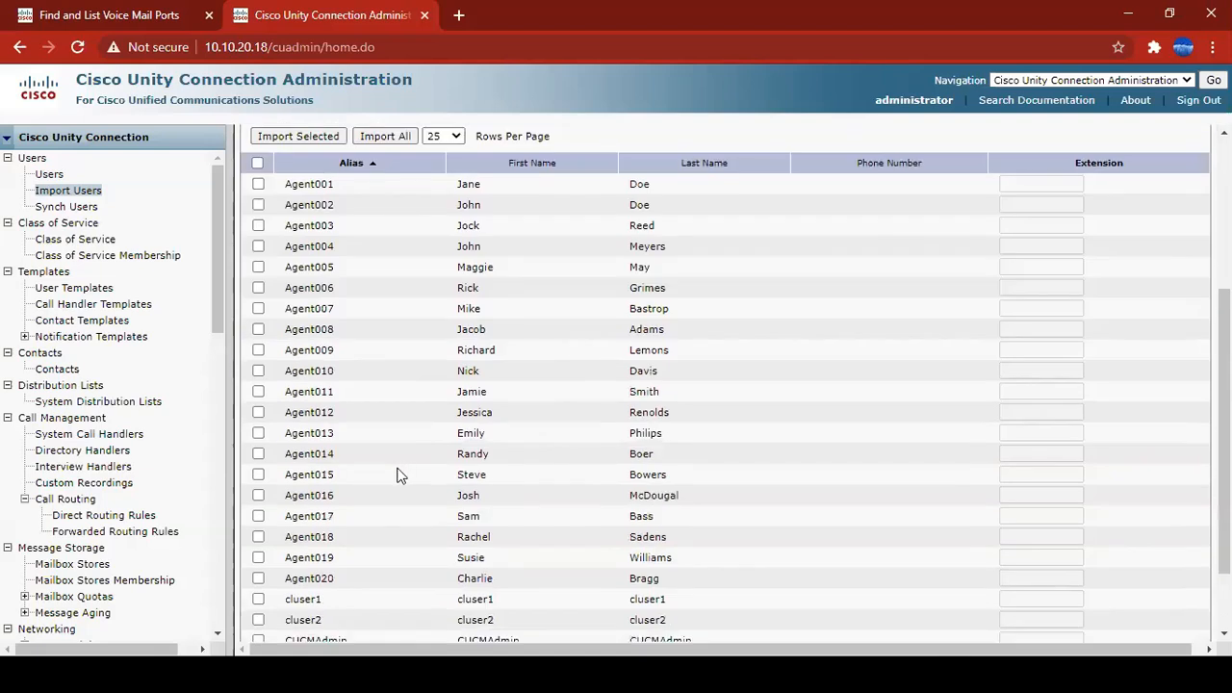
pyautogui.scroll(-1, 370, 498)
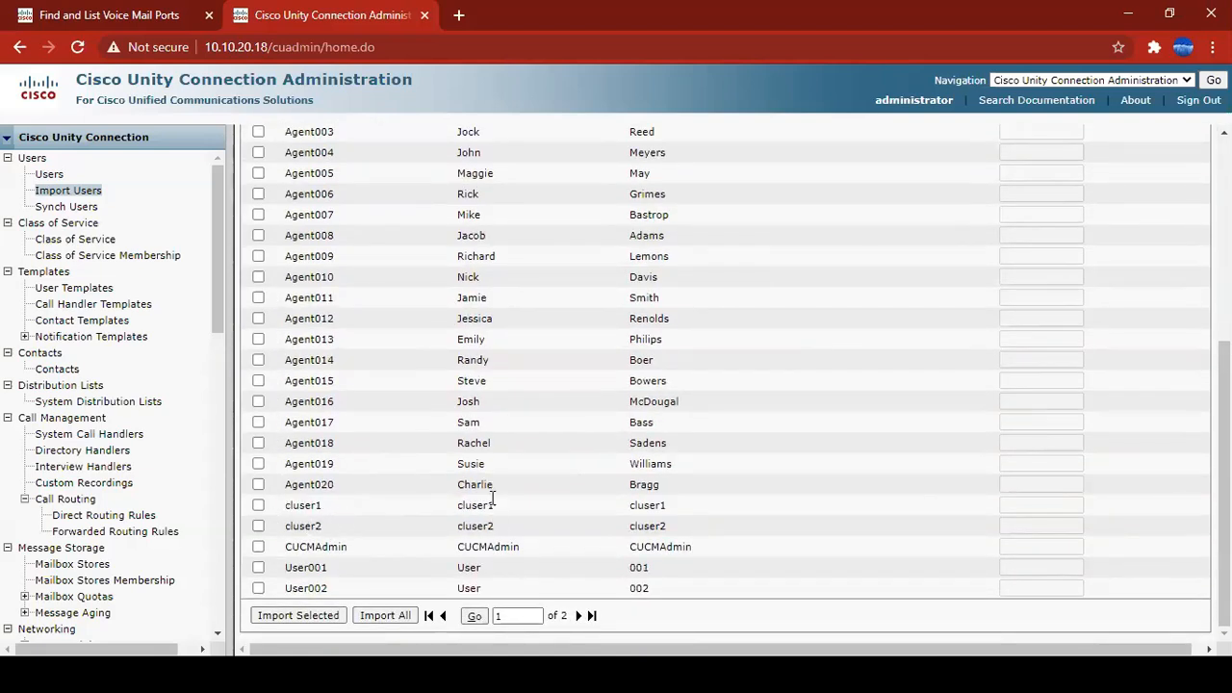
pyautogui.scroll(4, 490, 496)
pyautogui.click(443, 406)
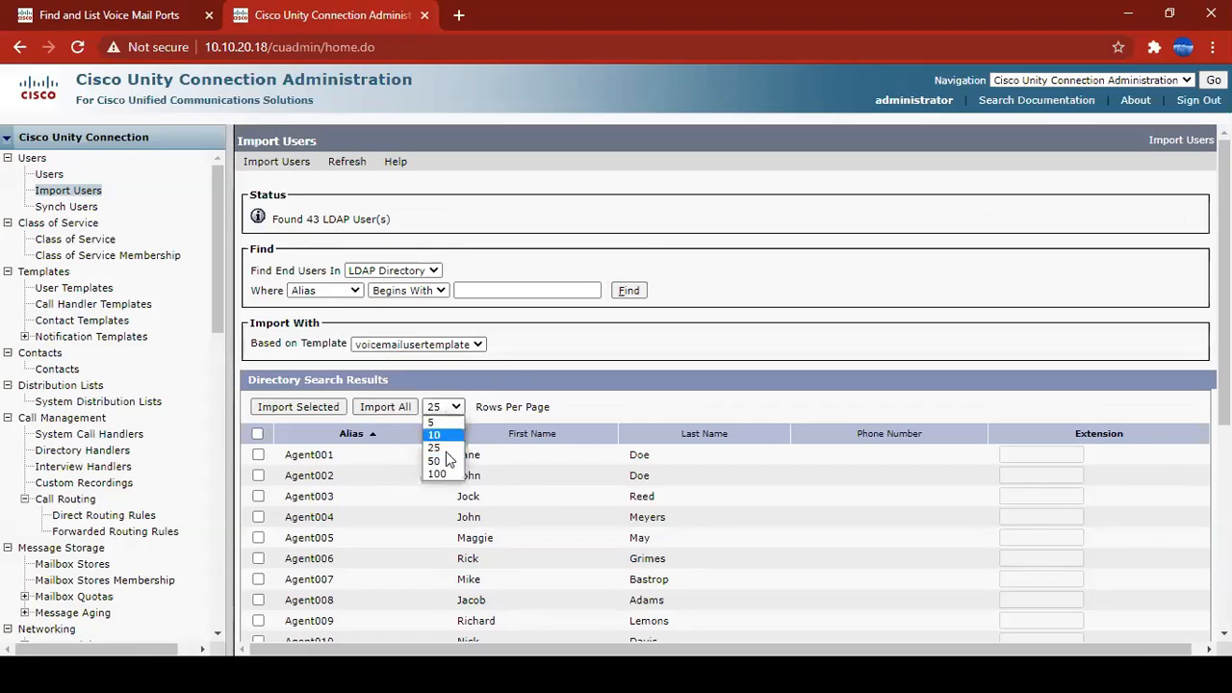
pyautogui.click(445, 474)
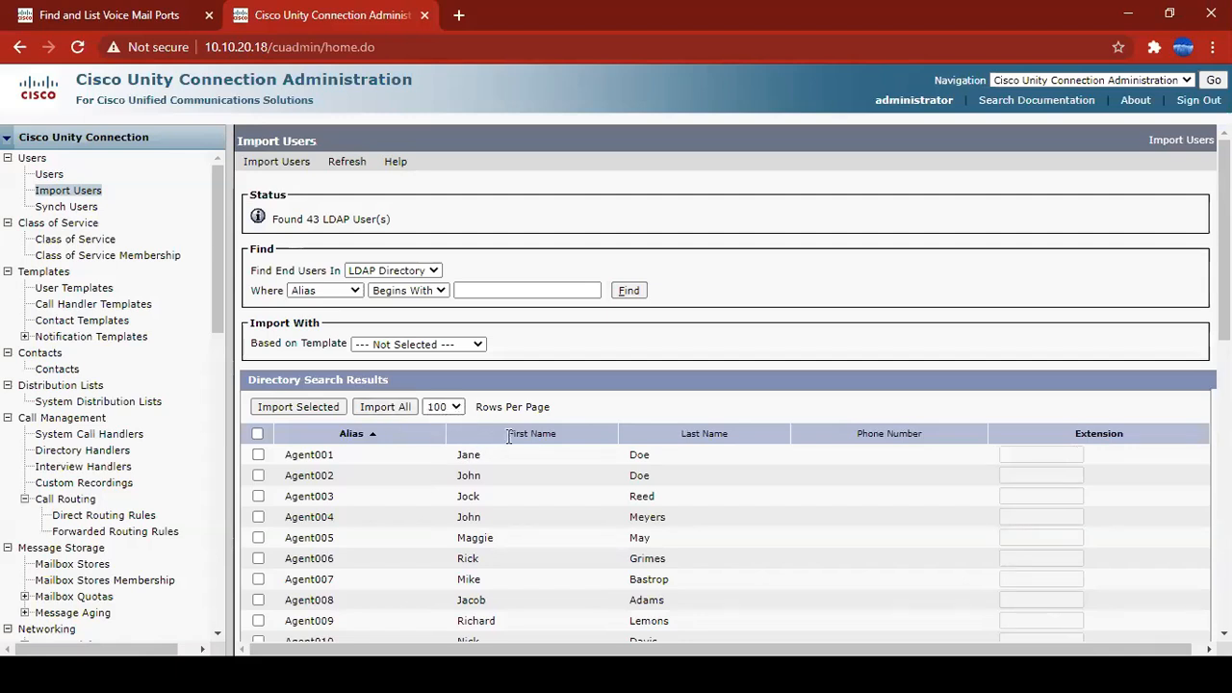
# Select user1 with extension 2001 in the directory search results and try to import it
pyautogui.scroll(-7, 509, 436)
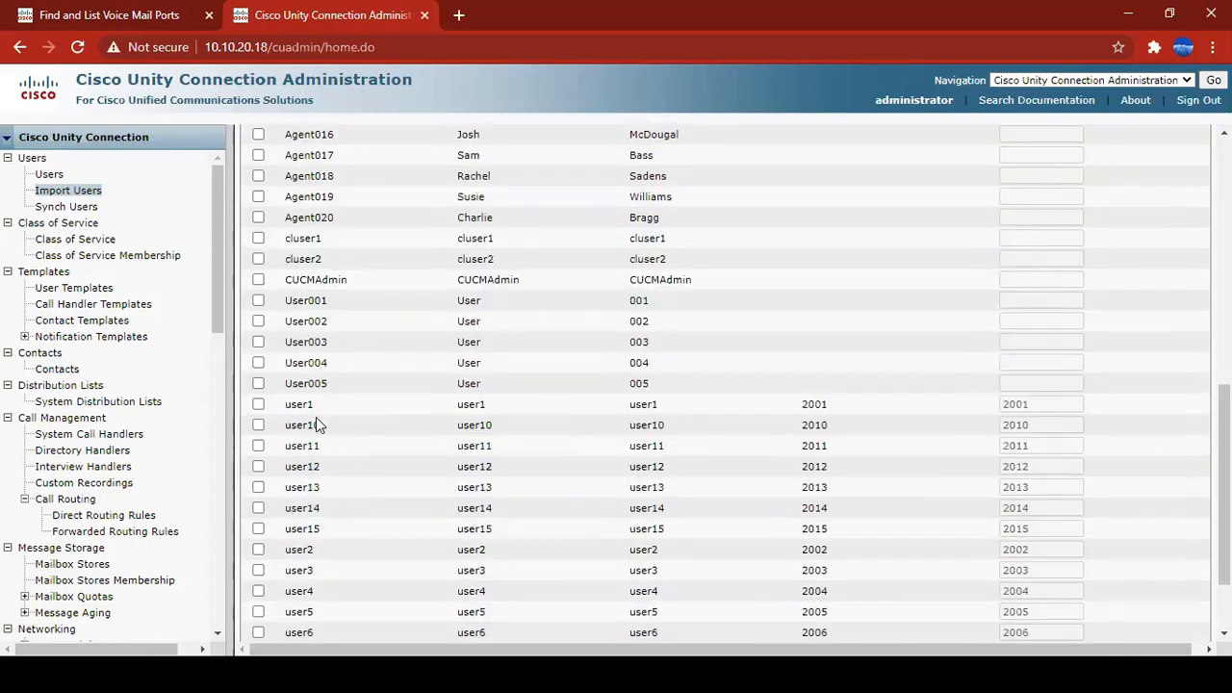
pyautogui.click(258, 405)
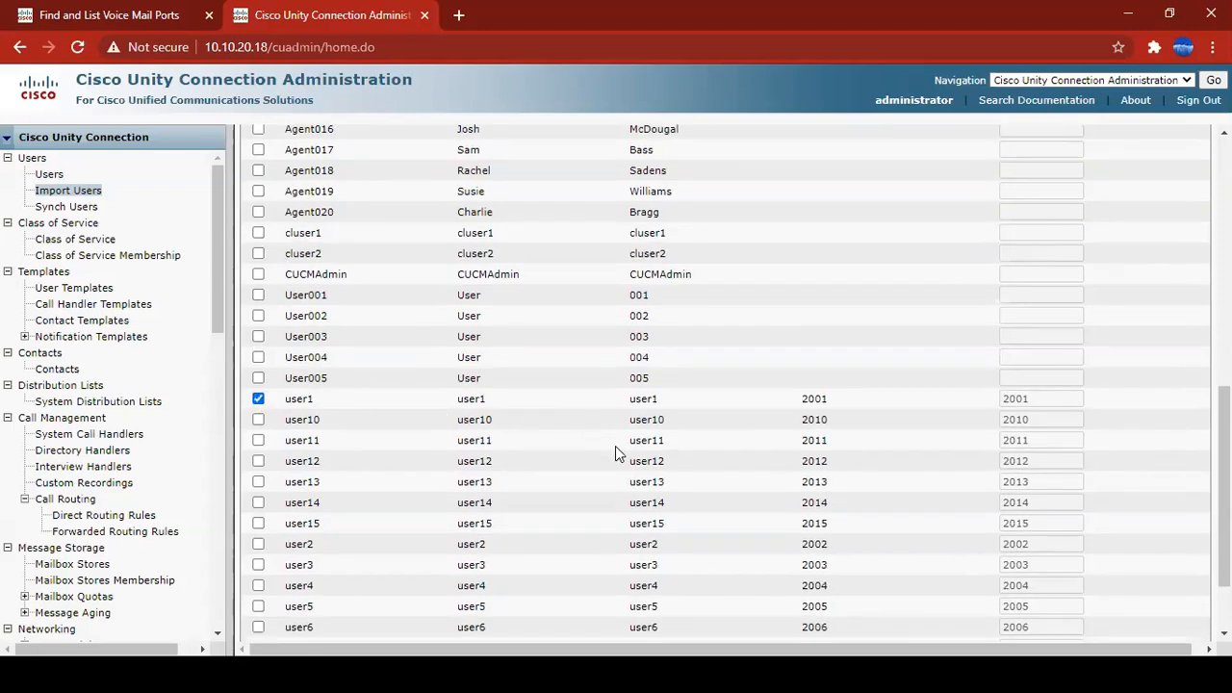
pyautogui.scroll(-3, 616, 448)
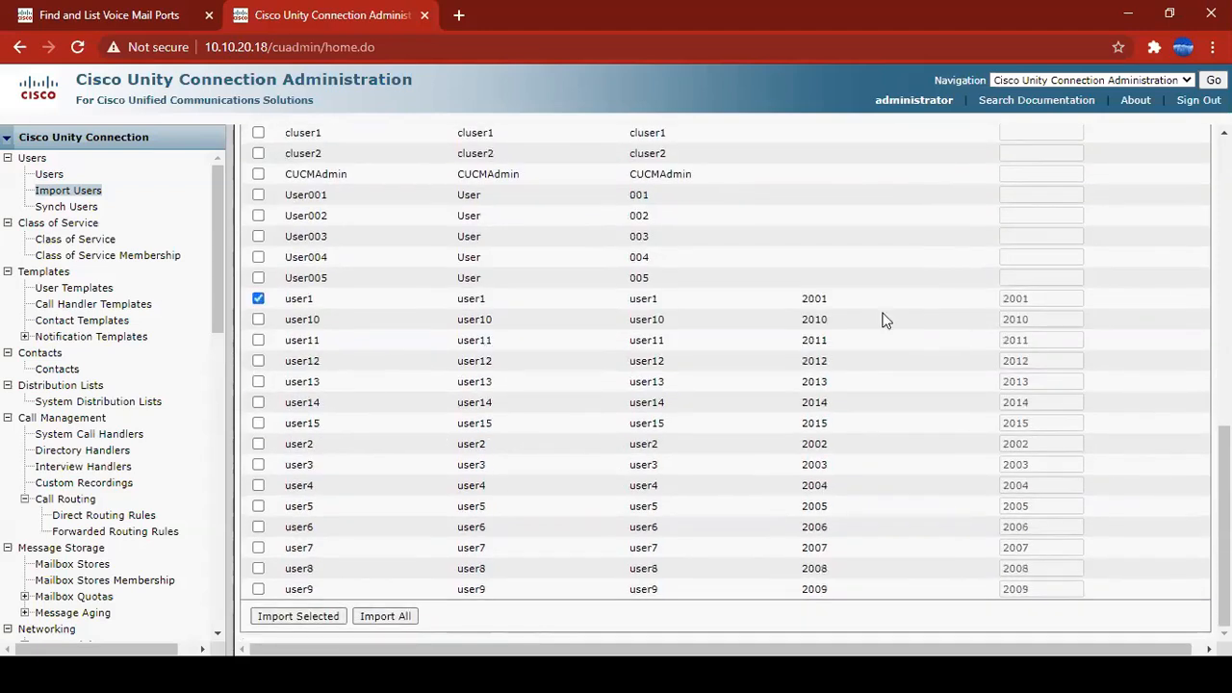
pyautogui.click(299, 616)
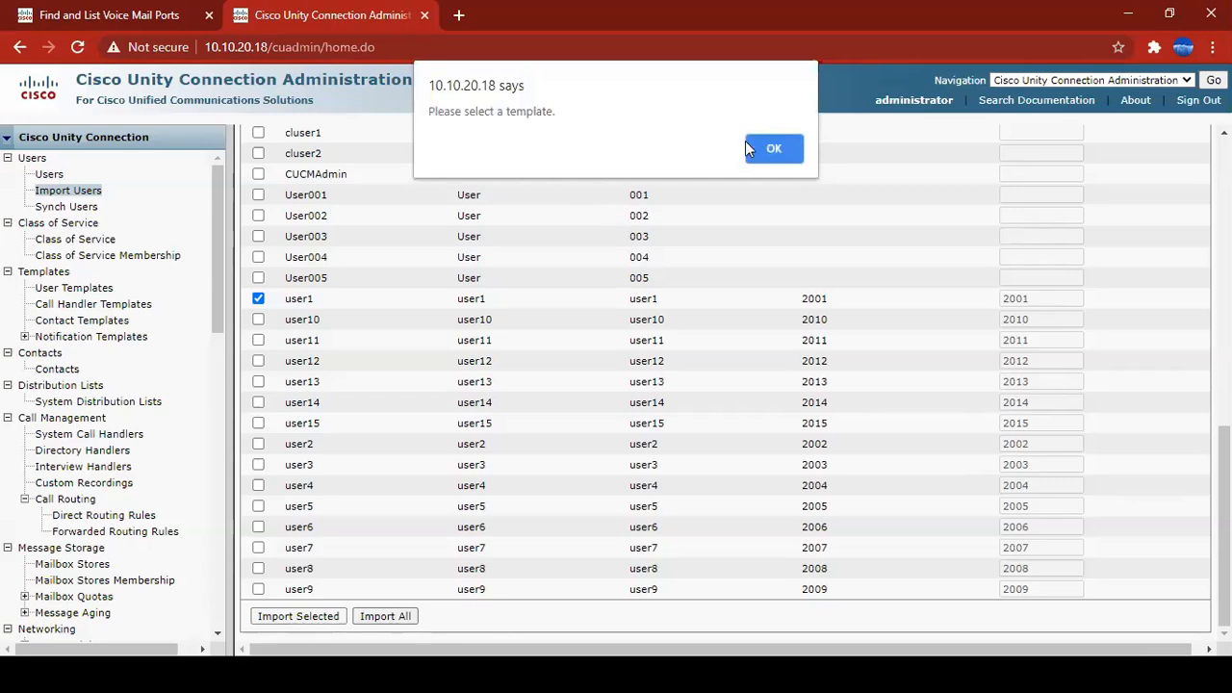
pyautogui.click(774, 149)
# Set the import template to voicemailusertemplate for the selected user
pyautogui.click(431, 345)
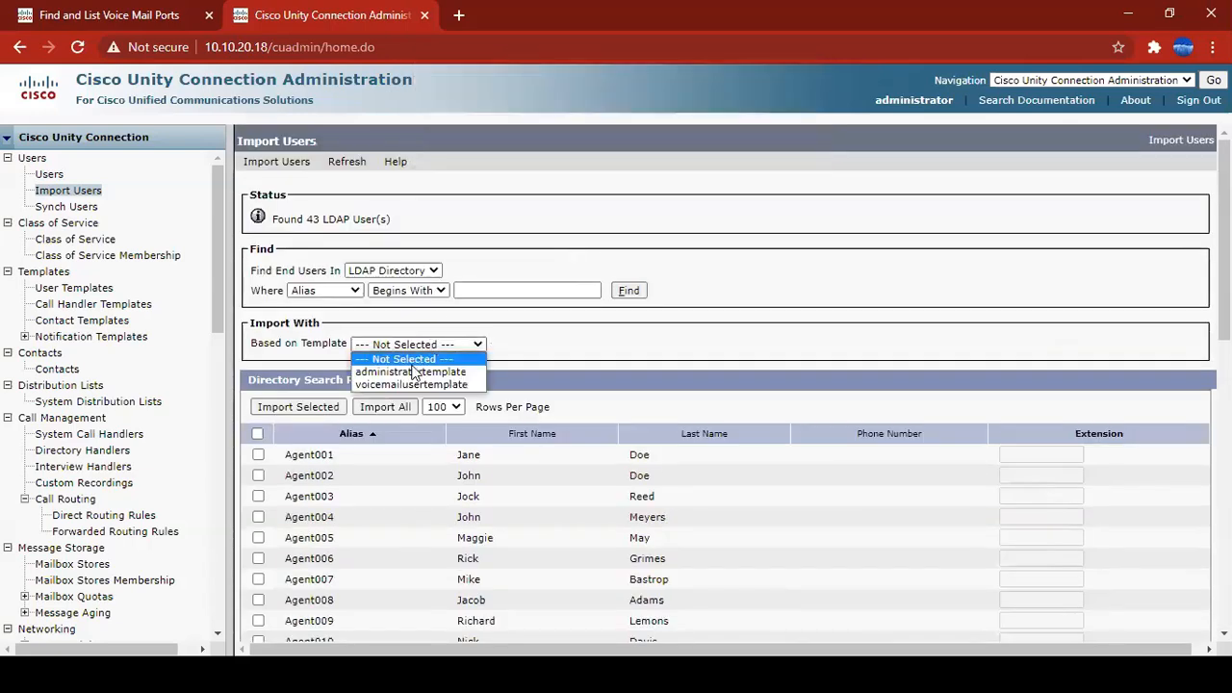
pyautogui.click(402, 380)
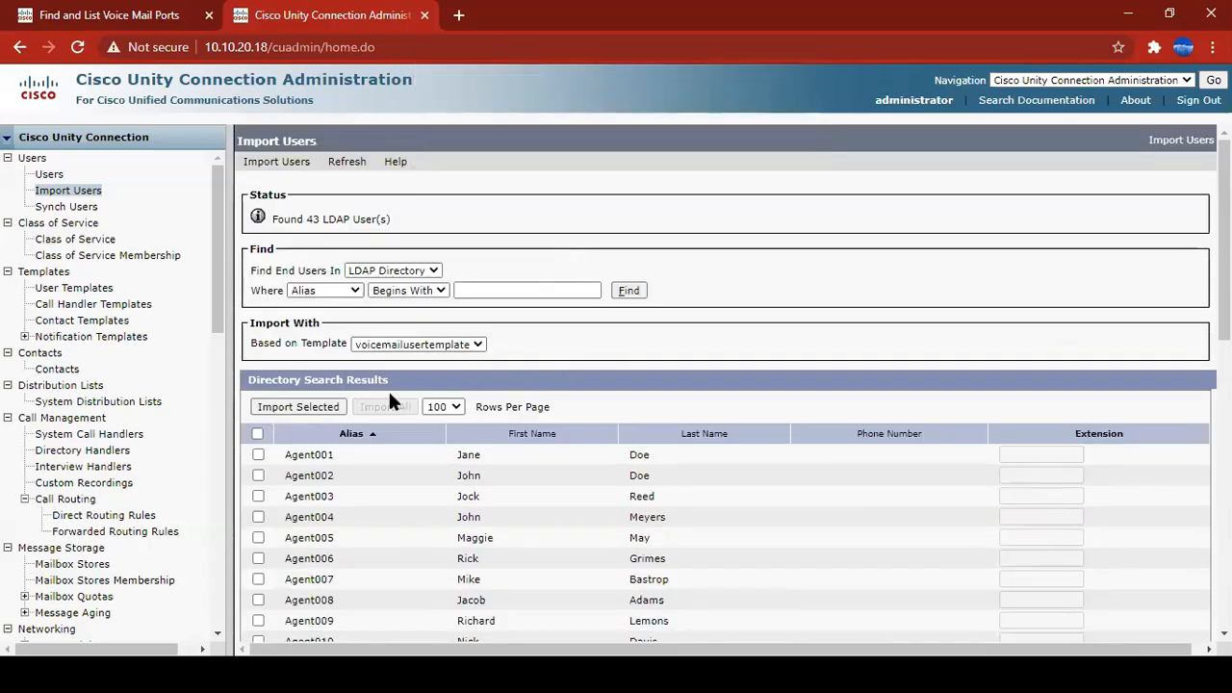
# Import the selected user1 with extension 2001 and check the import status
pyautogui.scroll(-10, 325, 512)
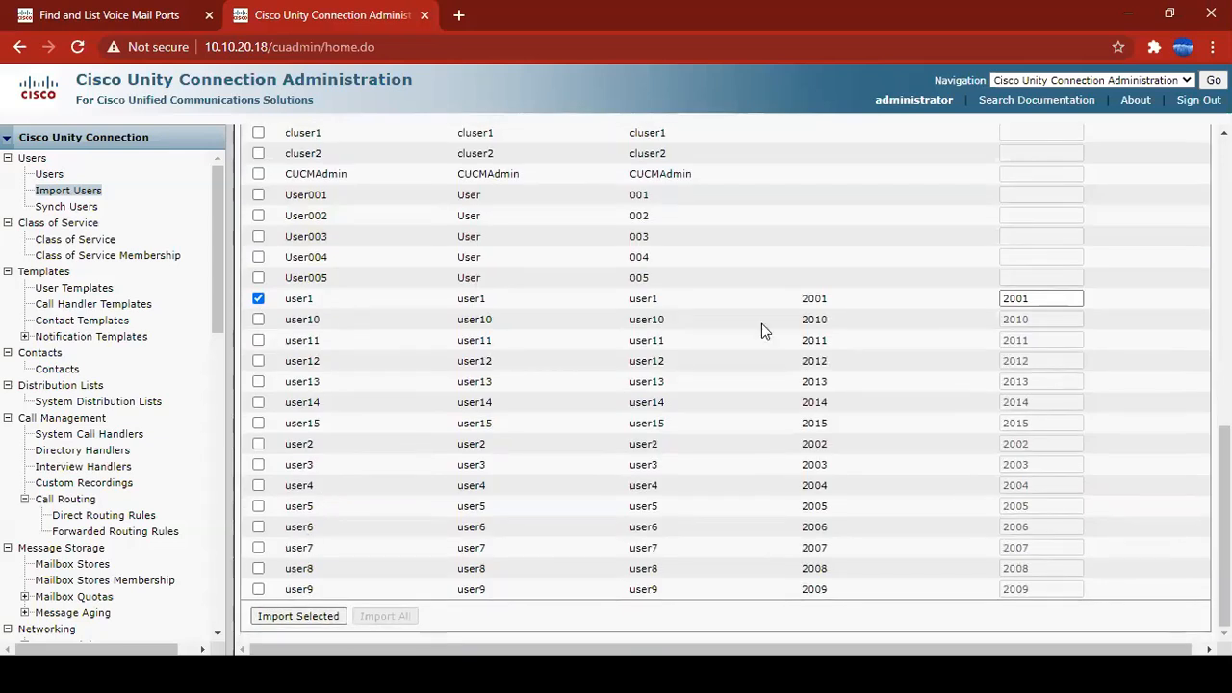
pyautogui.click(299, 617)
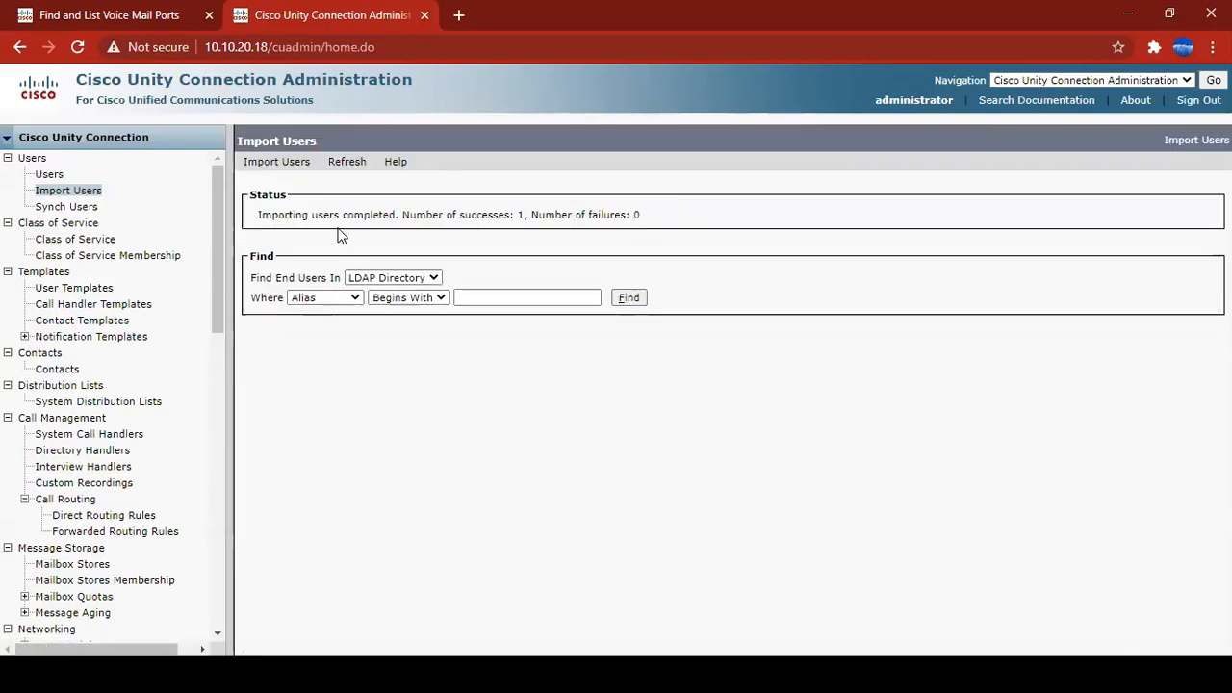
pyautogui.moveTo(366, 219); pyautogui.dragTo(547, 218)
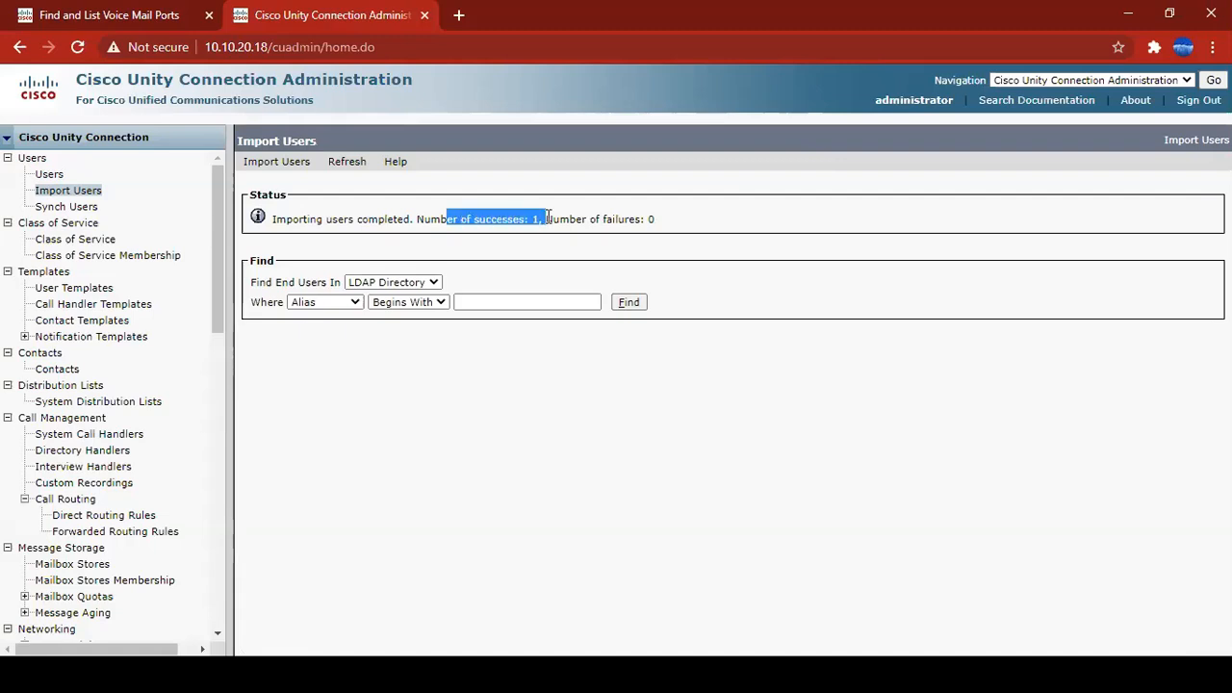
pyautogui.click(547, 219)
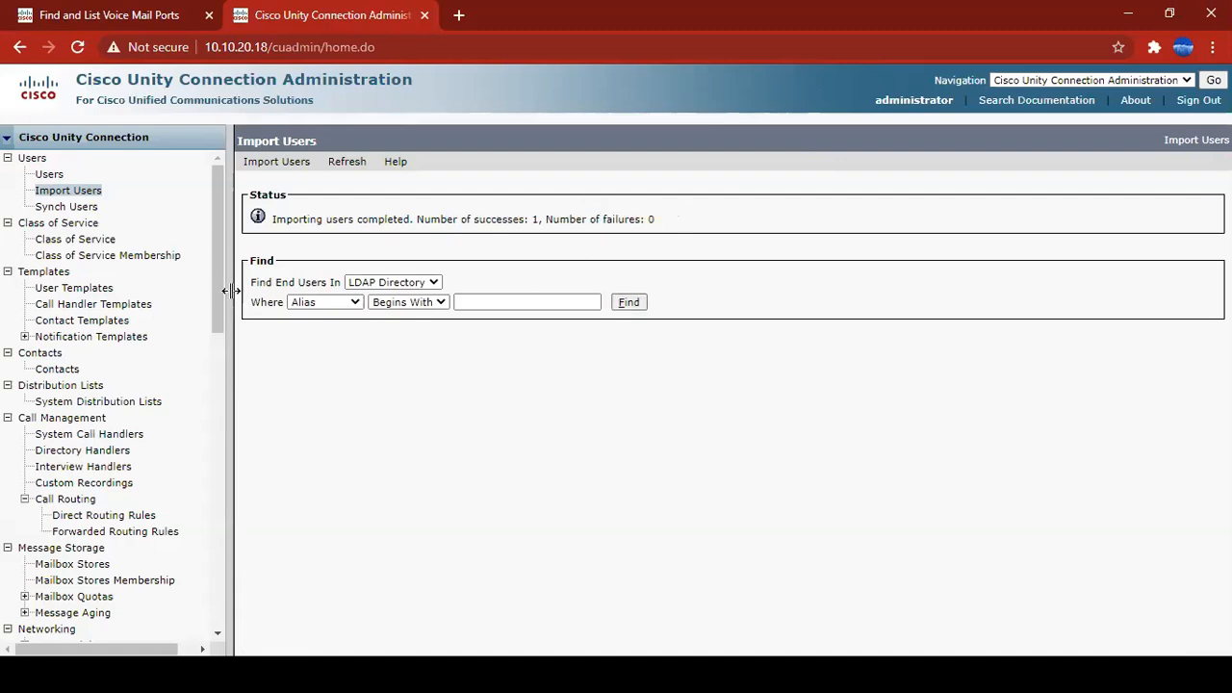
# Search the LDAP Directory again with 50 rows per page and review the users still available for import
pyautogui.click(627, 308)
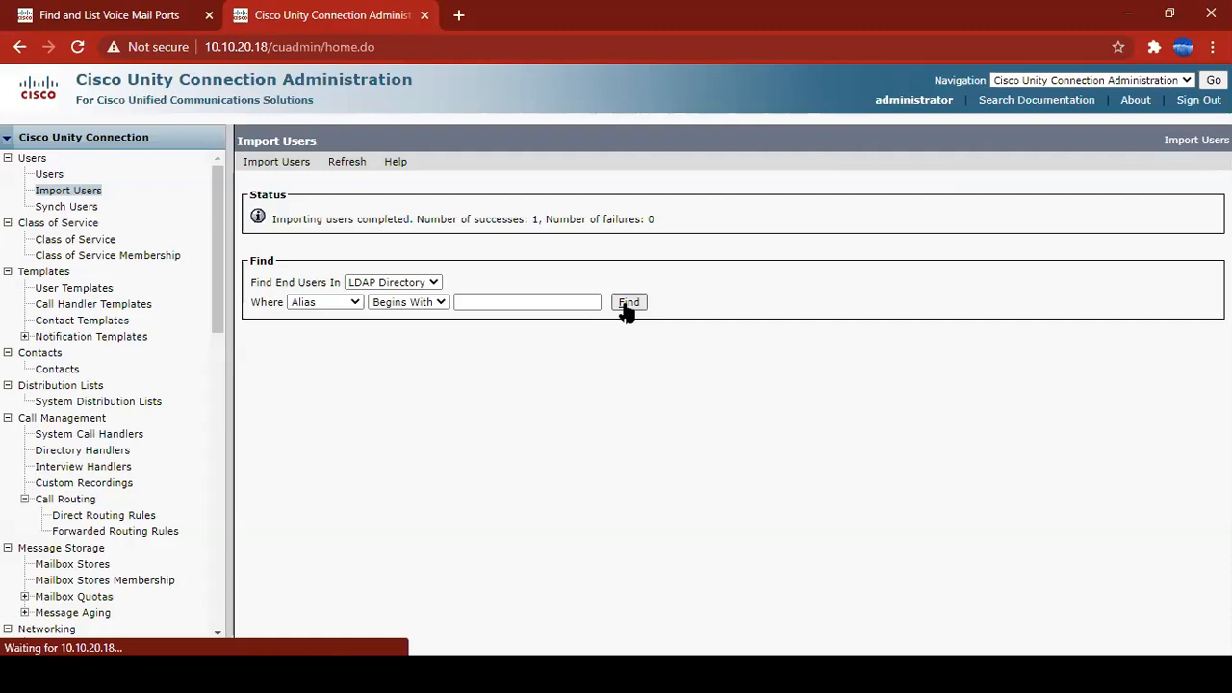
pyautogui.scroll(-3, 547, 466)
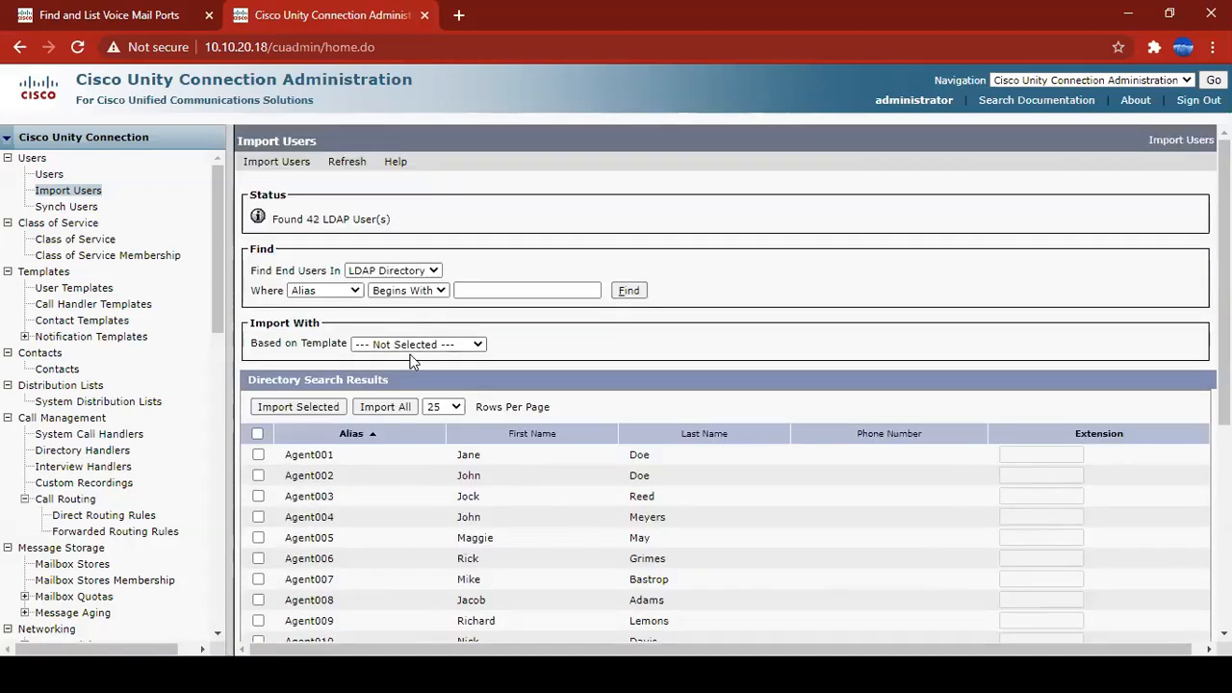
pyautogui.click(442, 407)
pyautogui.click(434, 461)
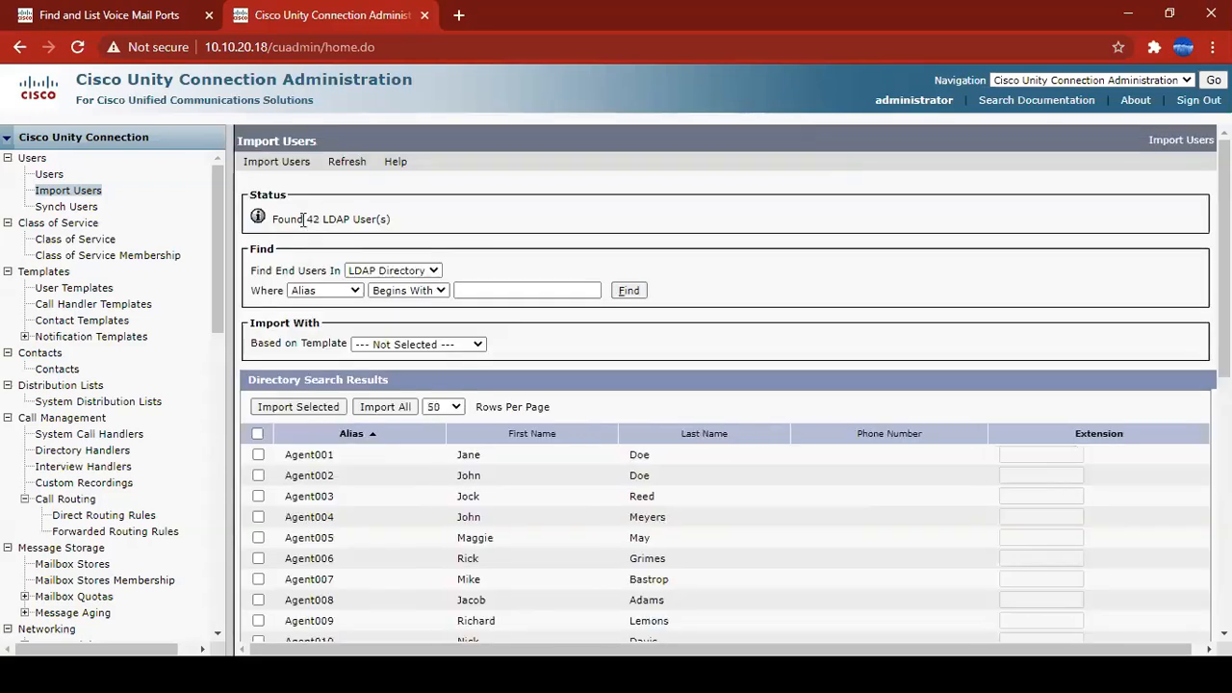
pyautogui.moveTo(305, 220); pyautogui.dragTo(362, 220)
pyautogui.scroll(-1, 646, 371)
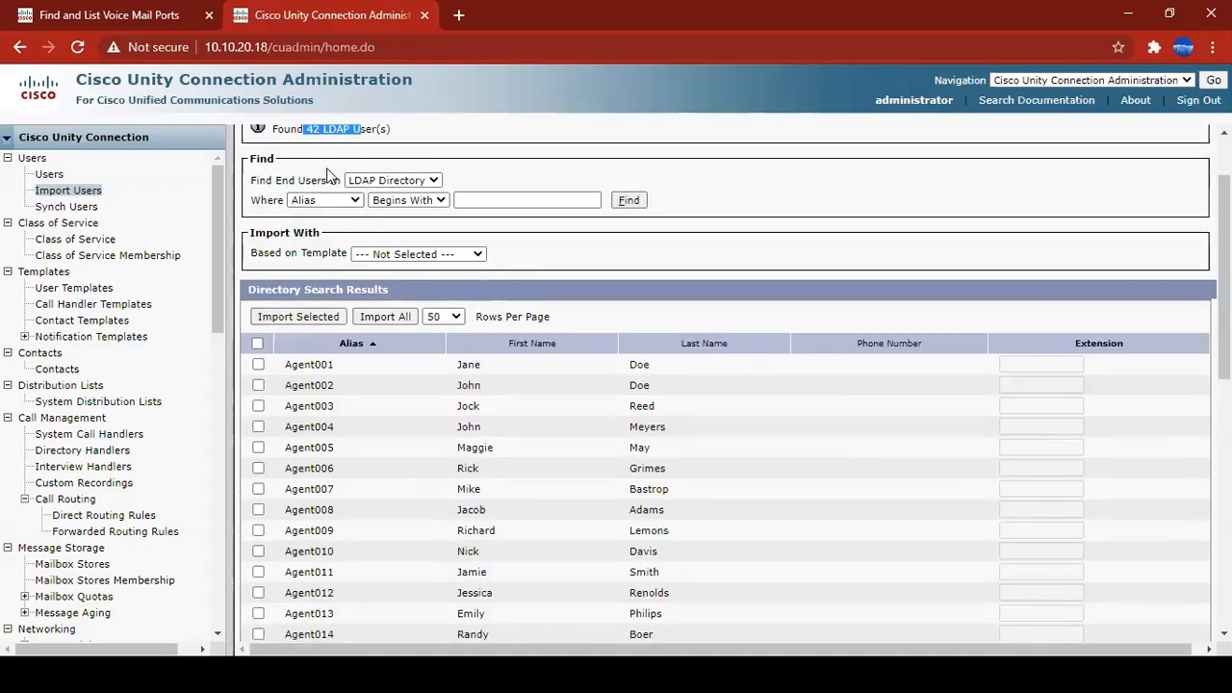
pyautogui.scroll(-6, 422, 279)
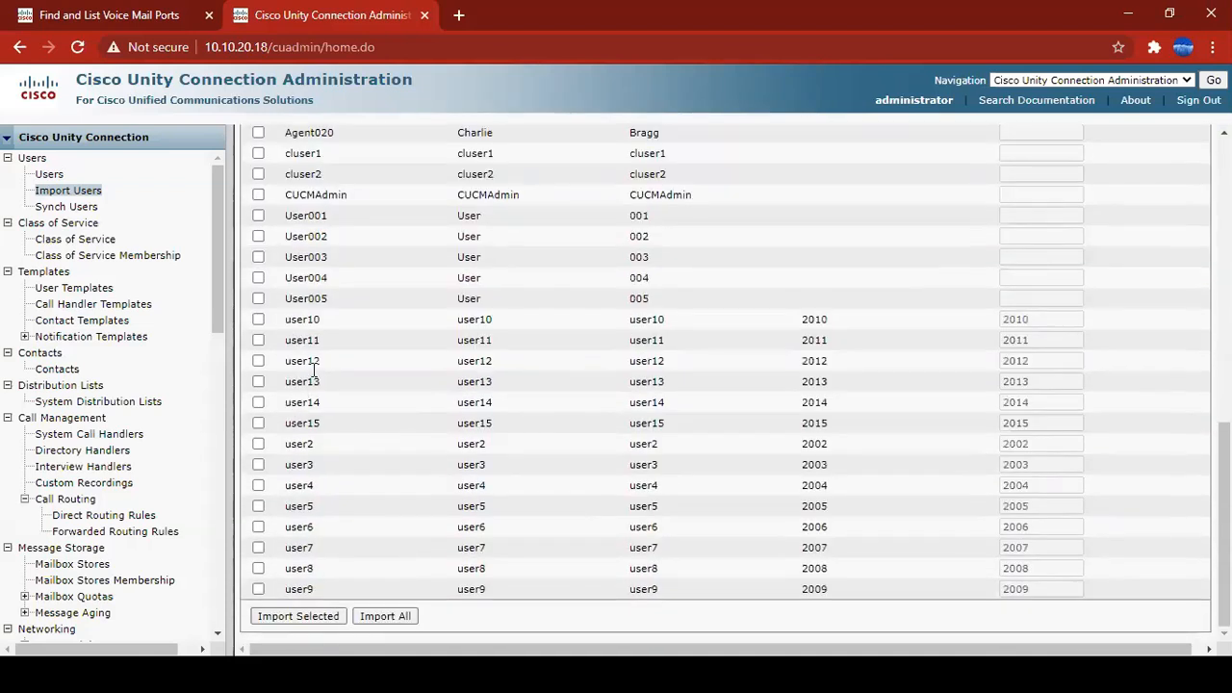
pyautogui.moveTo(291, 444); pyautogui.dragTo(791, 452)
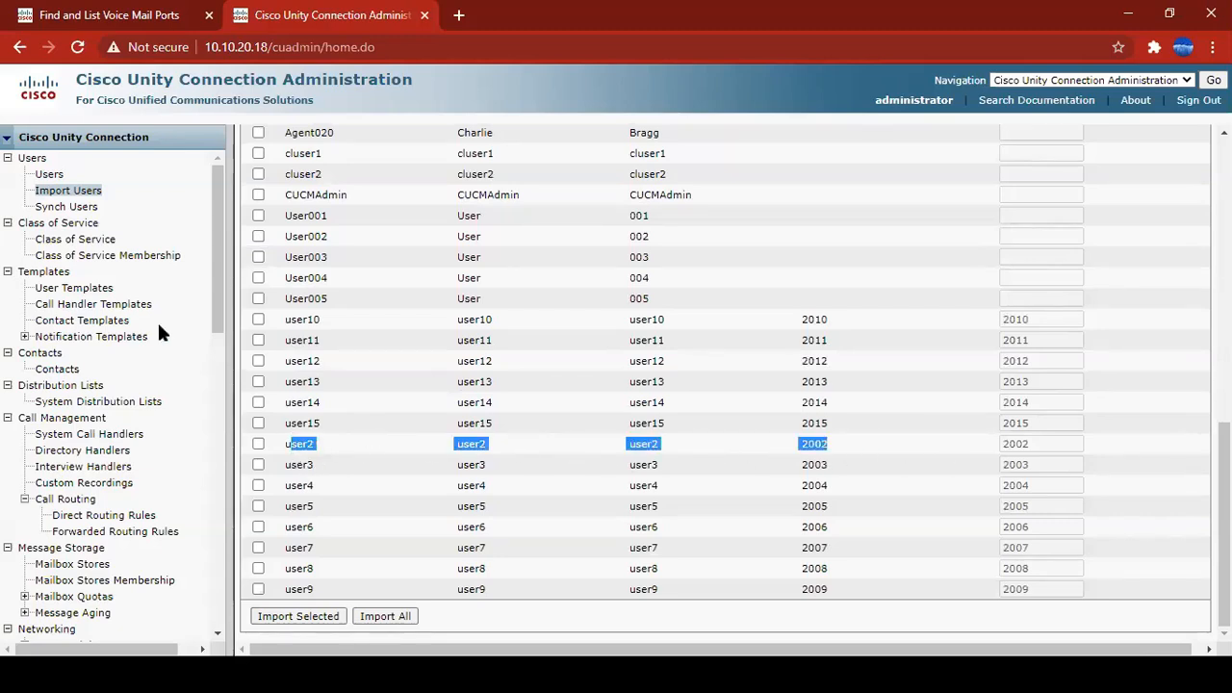
# Open the Users list and check the entry for the imported user1
pyautogui.click(53, 177)
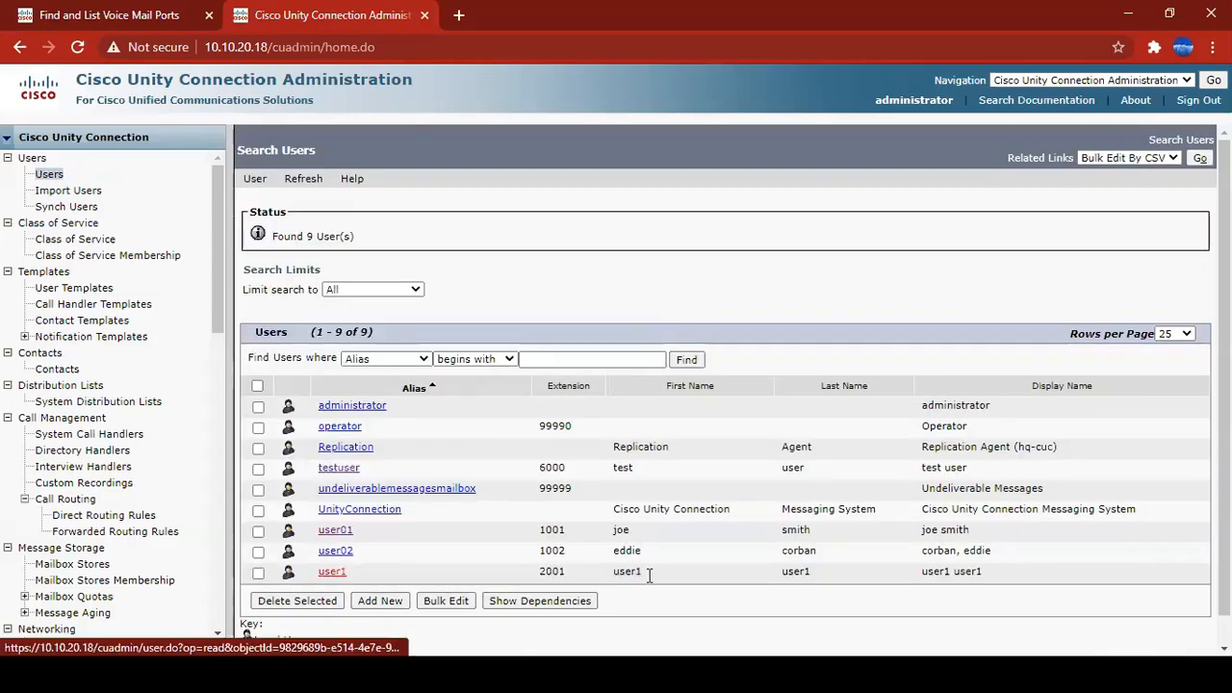
pyautogui.moveTo(991, 574); pyautogui.dragTo(322, 575)
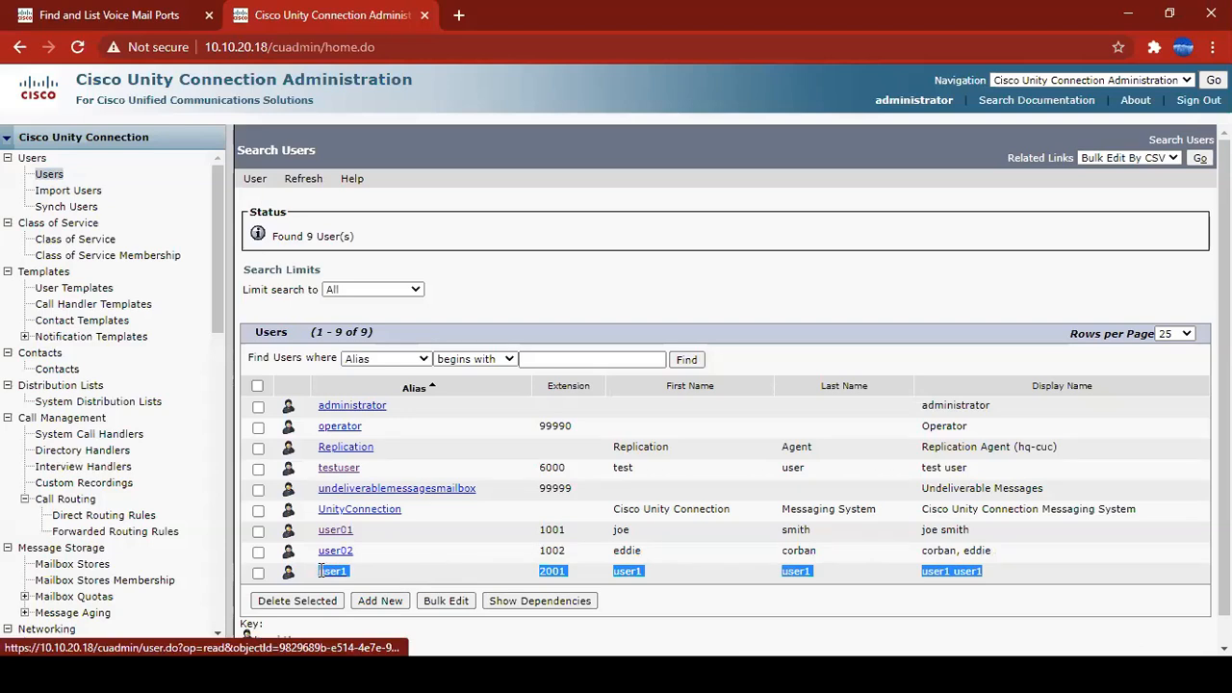
# Return to Import Users and list all end users in the LDAP Directory without a filter
pyautogui.click(82, 195)
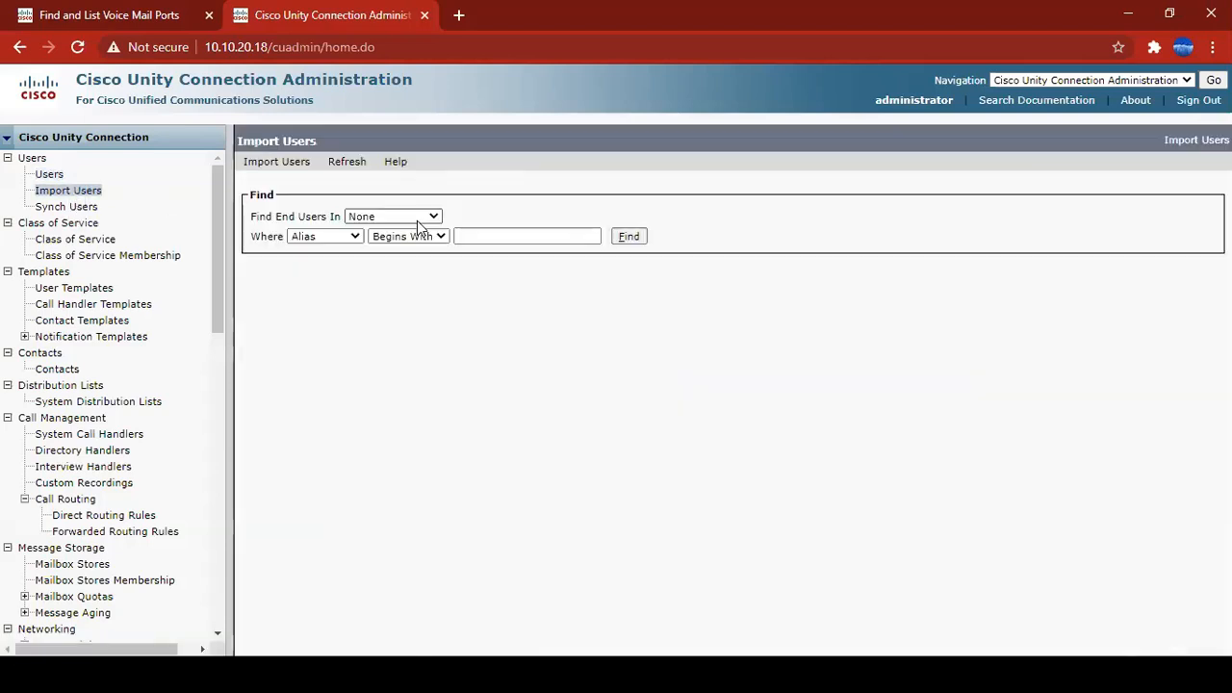
pyautogui.click(385, 221)
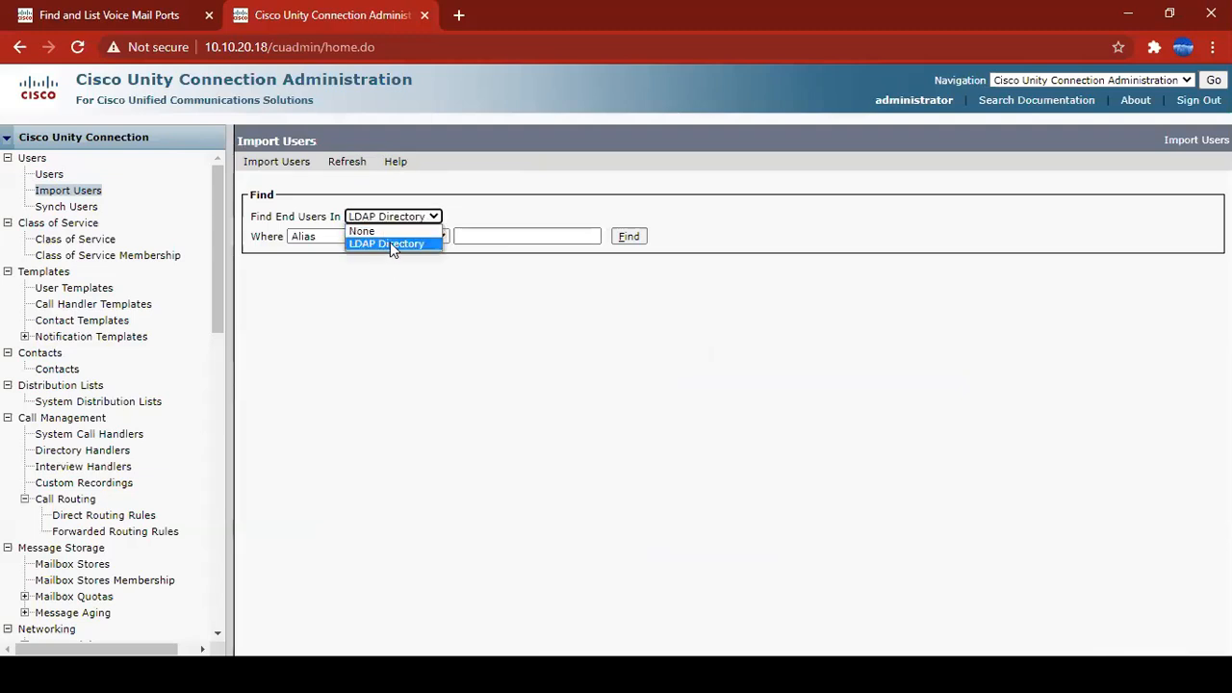
pyautogui.click(390, 244)
pyautogui.click(628, 237)
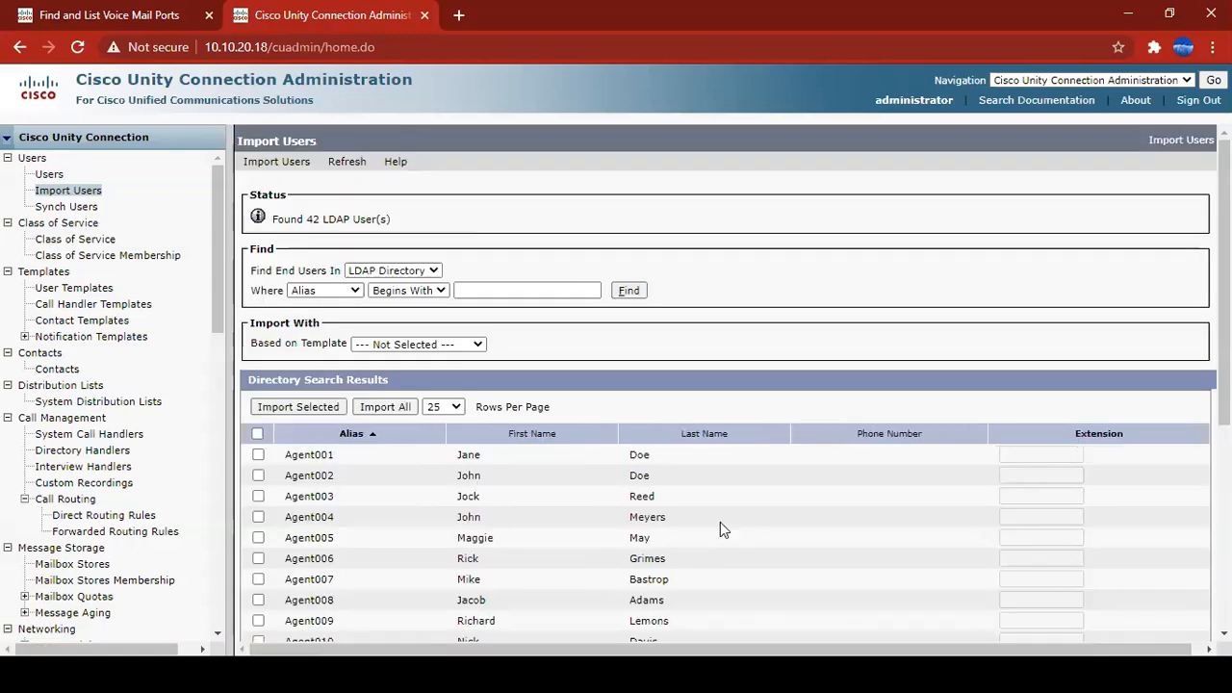
# Select all users on the first page of directory results and base the import on voicemailusertemplate, making their extension fields editable
pyautogui.scroll(-1, 481, 481)
pyautogui.click(257, 342)
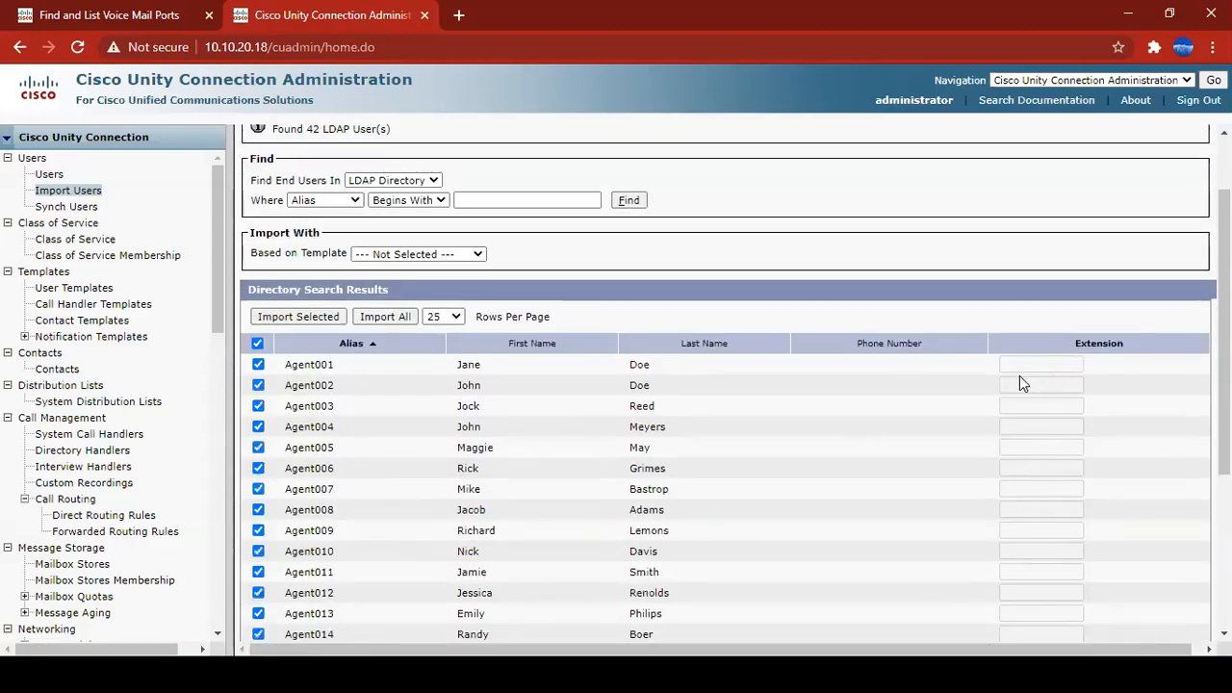
pyautogui.scroll(-2, 1022, 385)
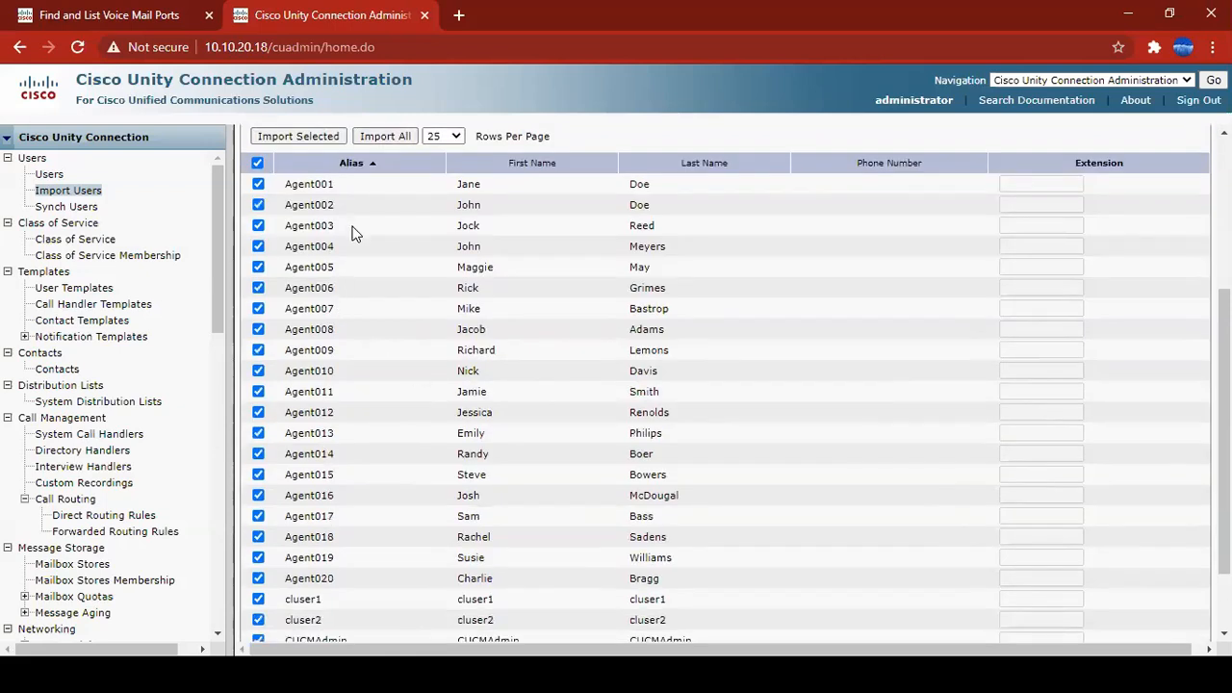
pyautogui.scroll(3, 352, 233)
pyautogui.click(388, 343)
pyautogui.click(394, 384)
pyautogui.scroll(-2, 1170, 472)
pyautogui.click(1041, 316)
pyautogui.click(1040, 503)
pyautogui.scroll(-2, 1046, 525)
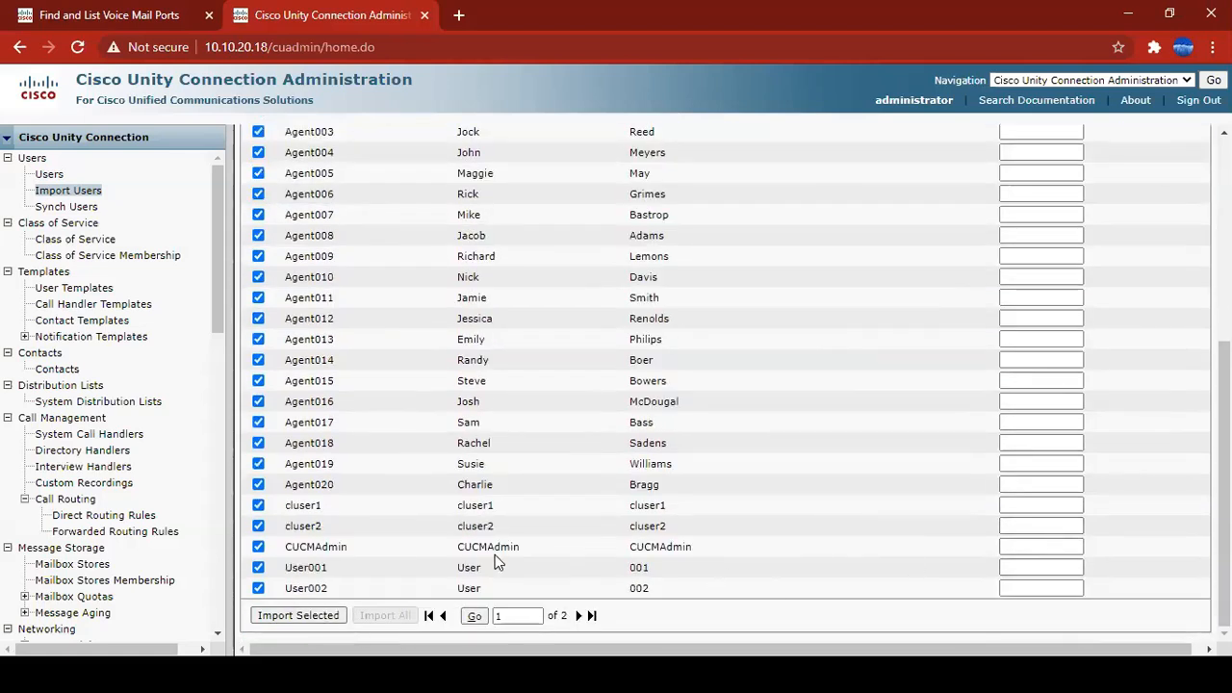
pyautogui.scroll(4, 833, 517)
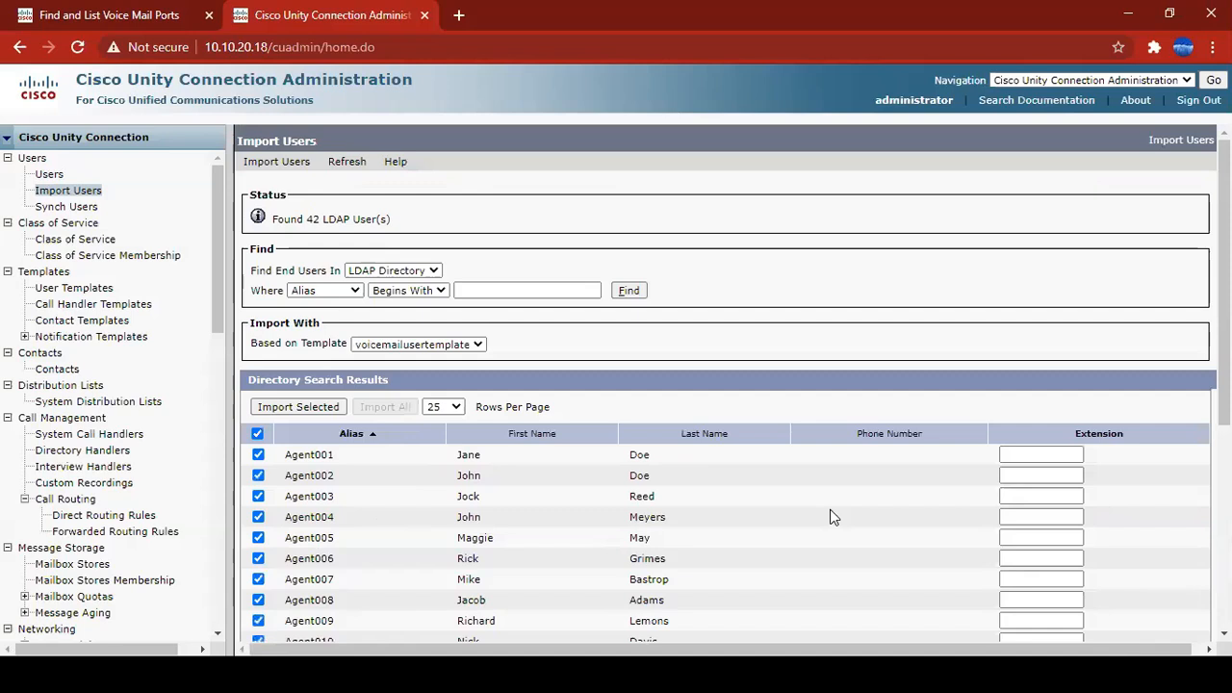
# Expand the LDAP section of System Settings and open the LDAP Setup page
pyautogui.click(62, 177)
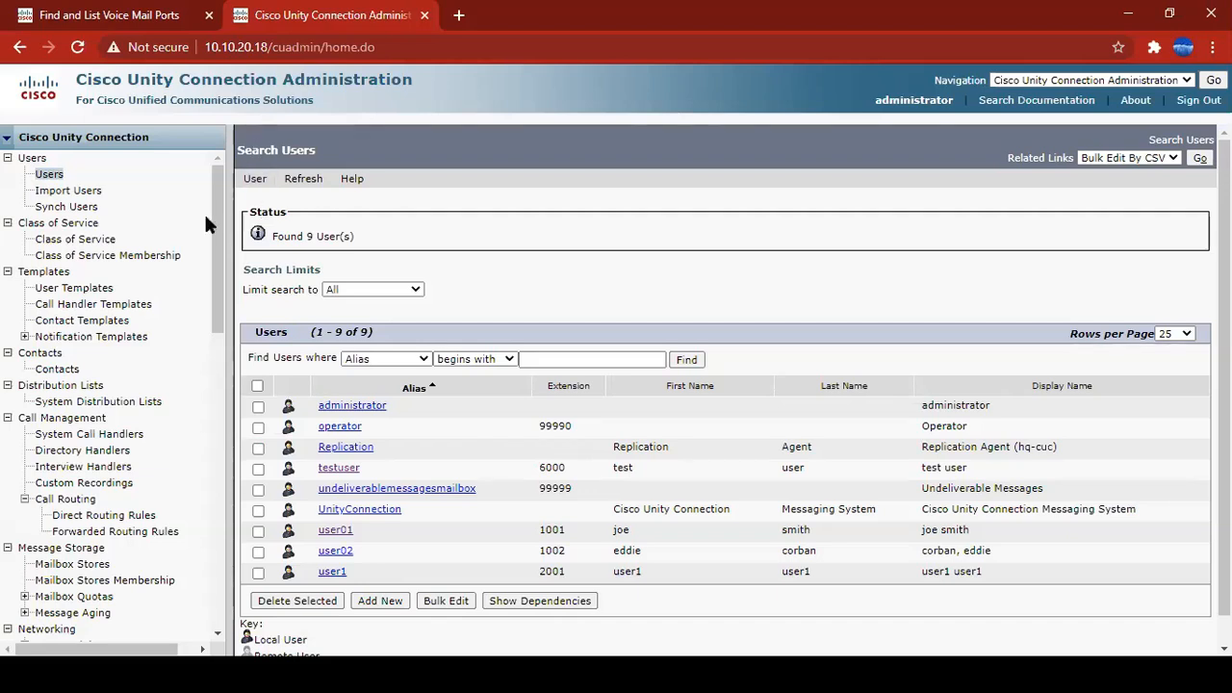
pyautogui.click(75, 192)
pyautogui.moveTo(219, 208); pyautogui.dragTo(242, 482)
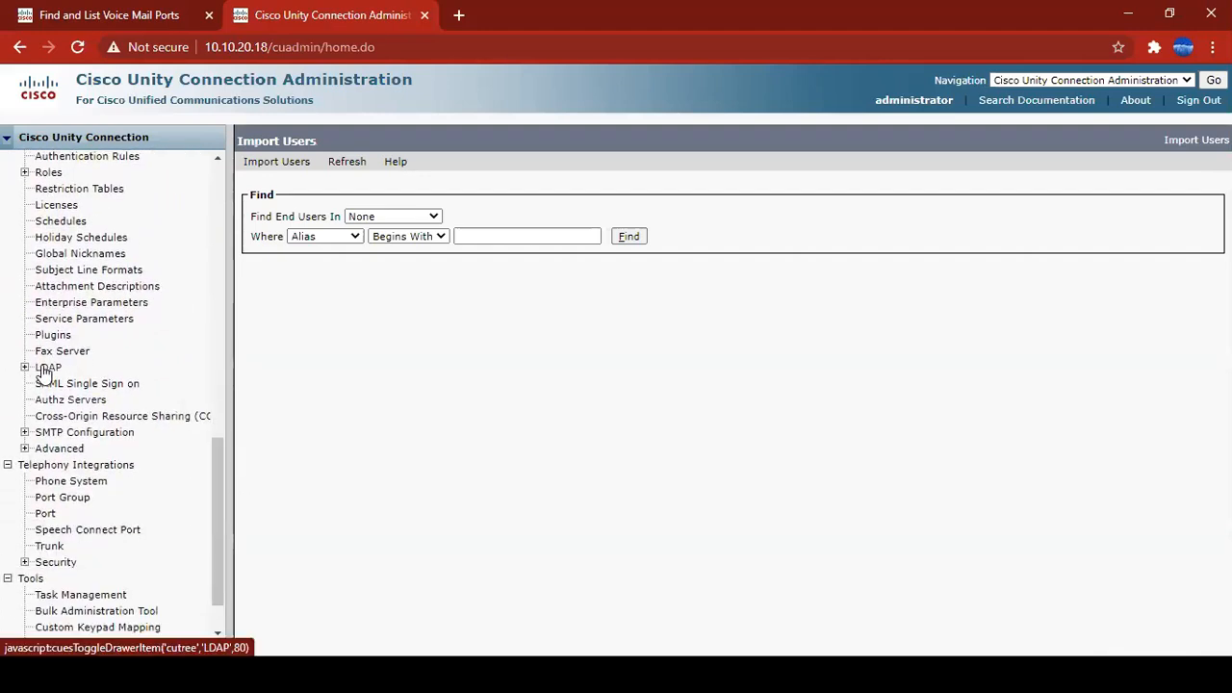
pyautogui.scroll(2, 43, 371)
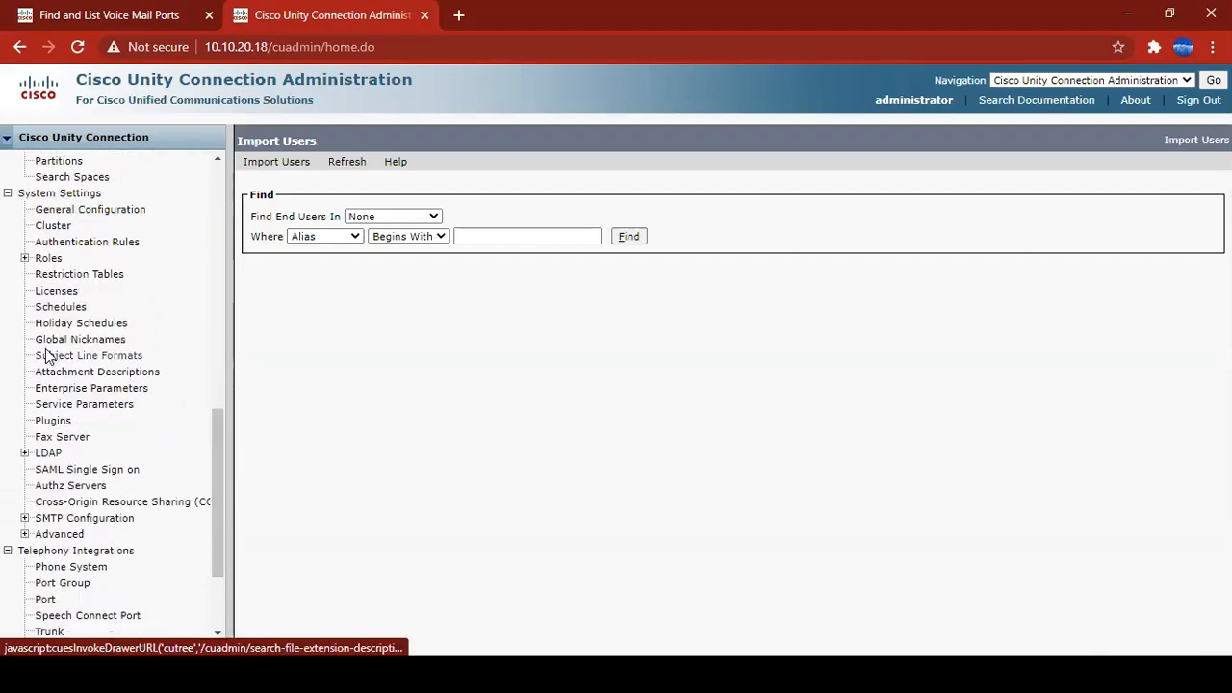
pyautogui.click(41, 459)
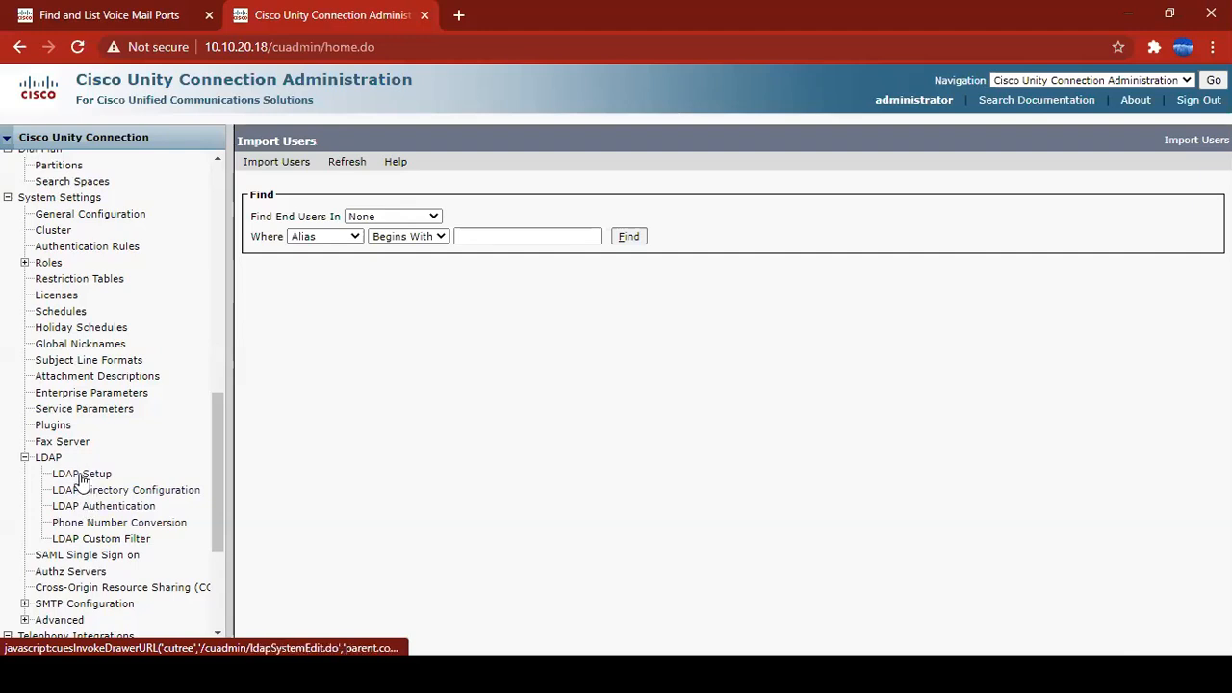
pyautogui.scroll(8, 110, 226)
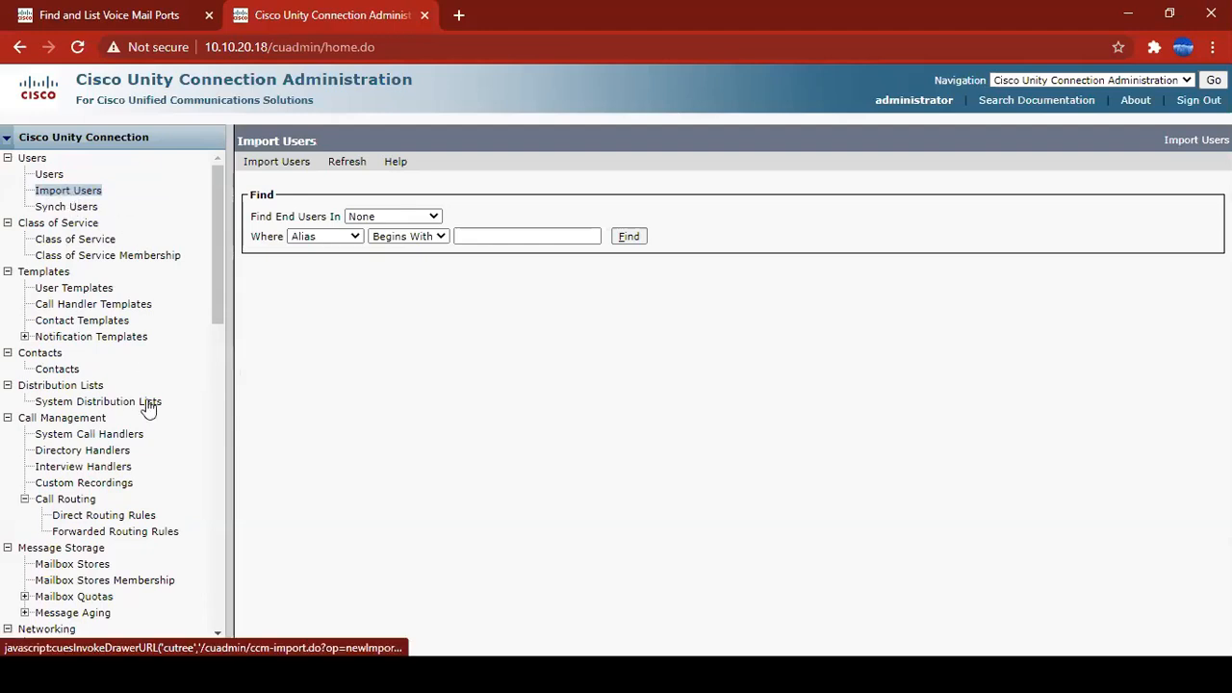
pyautogui.scroll(-8, 140, 463)
pyautogui.scroll(-2, 101, 478)
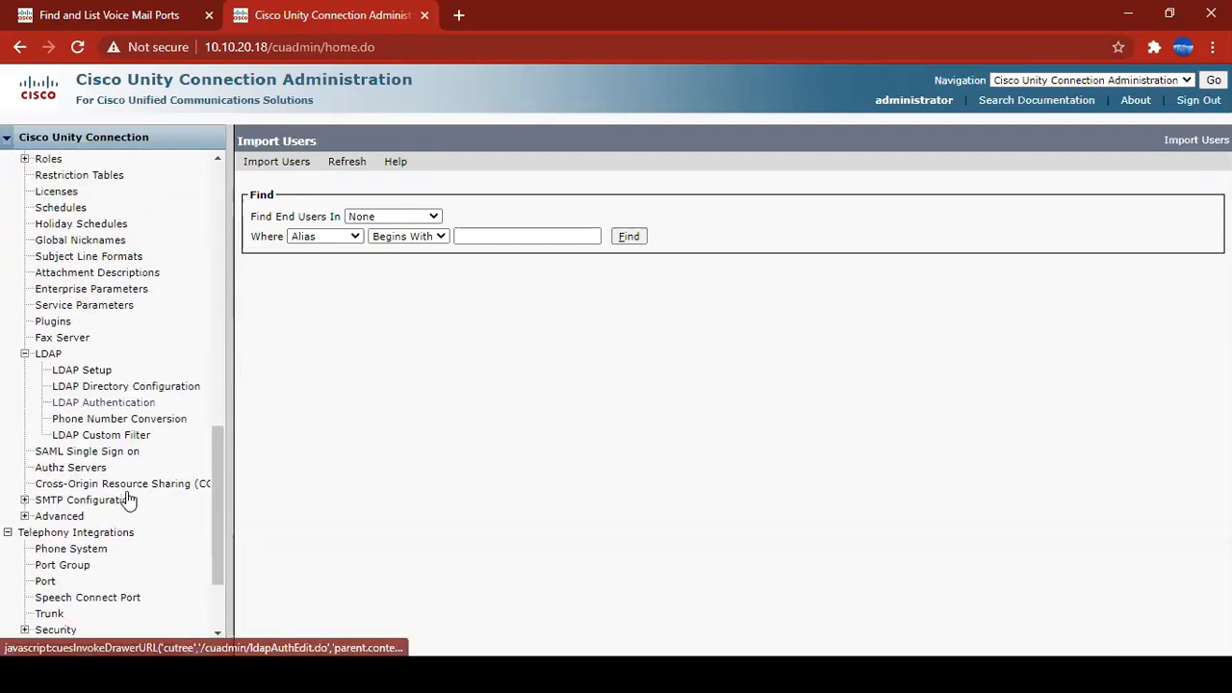
pyautogui.click(84, 371)
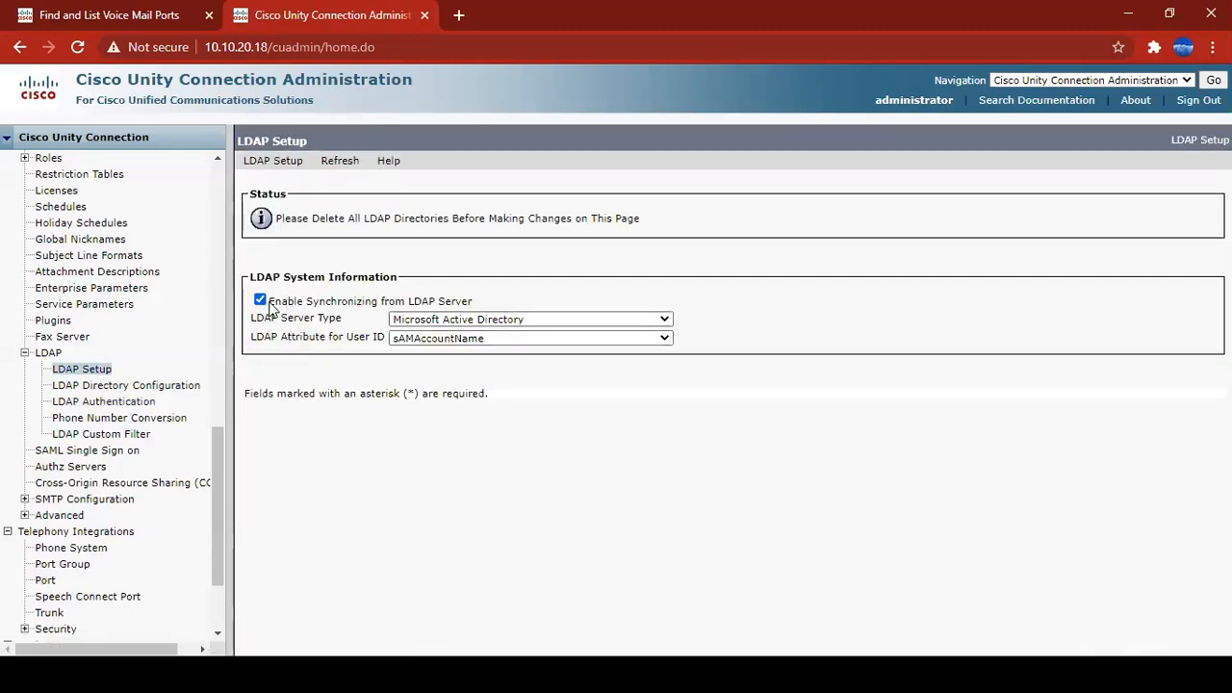
# Examine the options for LDAP Server Type and LDAP Attribute for User ID, keeping Microsoft Active Directory and sAMAccountName
pyautogui.click(460, 322)
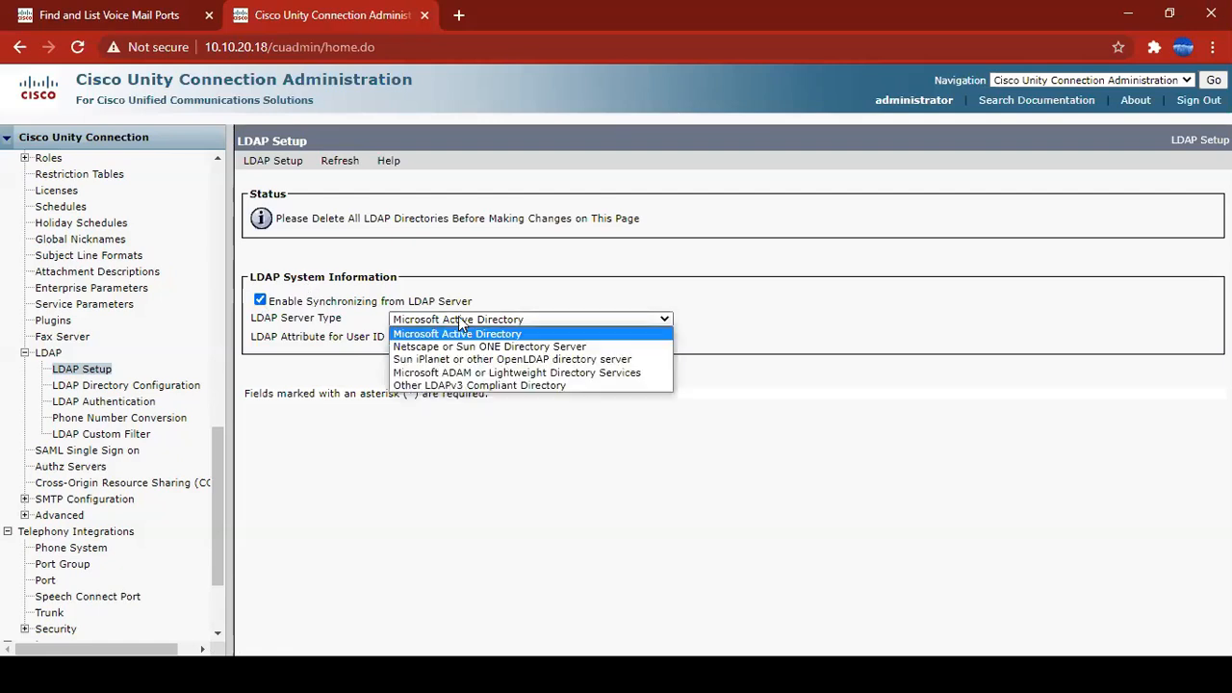
pyautogui.click(533, 334)
pyautogui.click(412, 340)
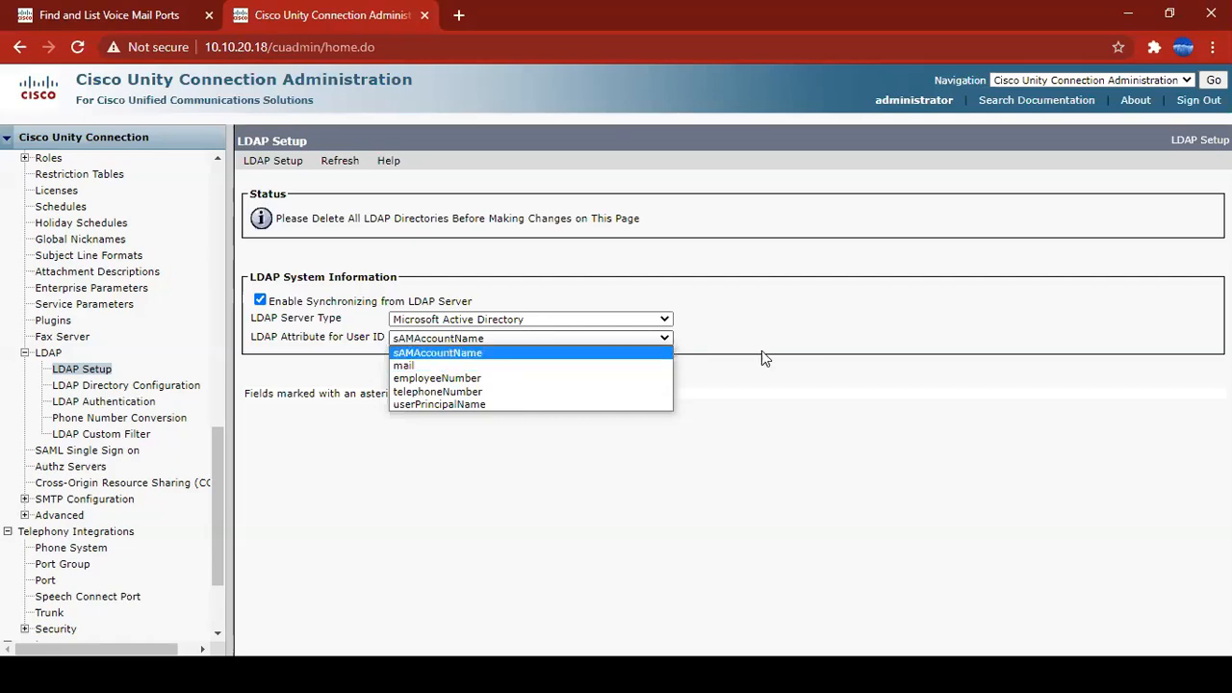
pyautogui.click(597, 367)
pyautogui.click(457, 340)
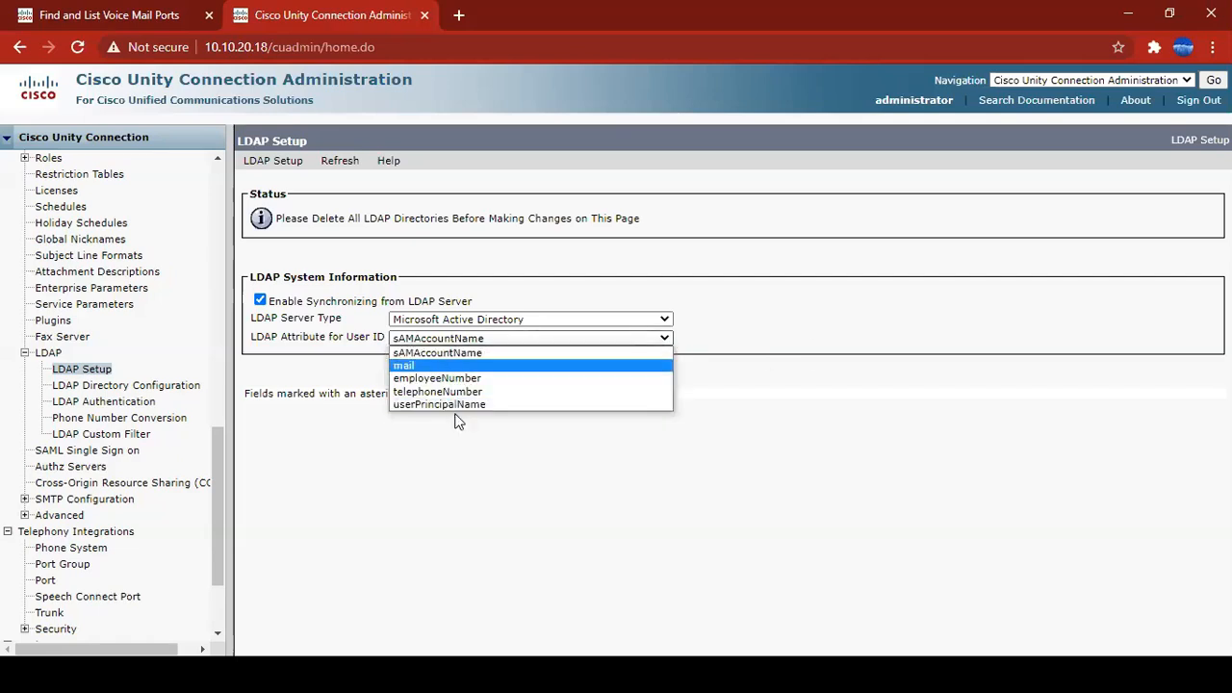
pyautogui.click(506, 354)
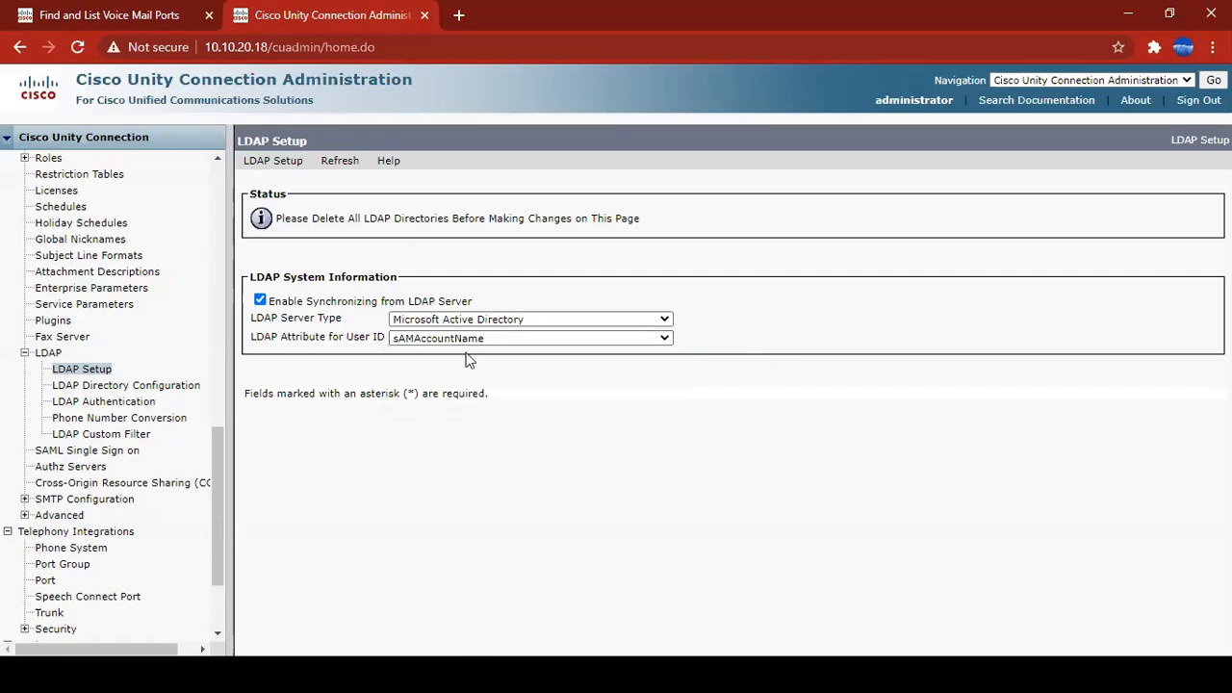
# List all LDAP directory configurations, review their entries and open CUCM_LDAP
pyautogui.click(100, 389)
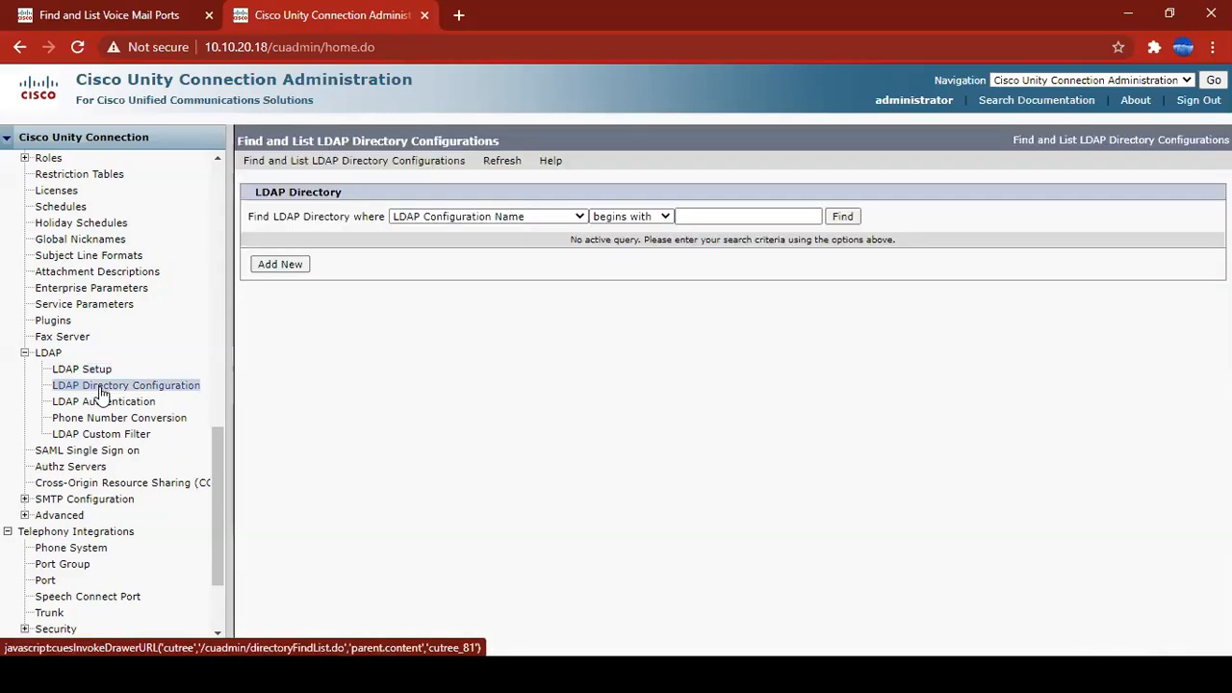
pyautogui.click(843, 217)
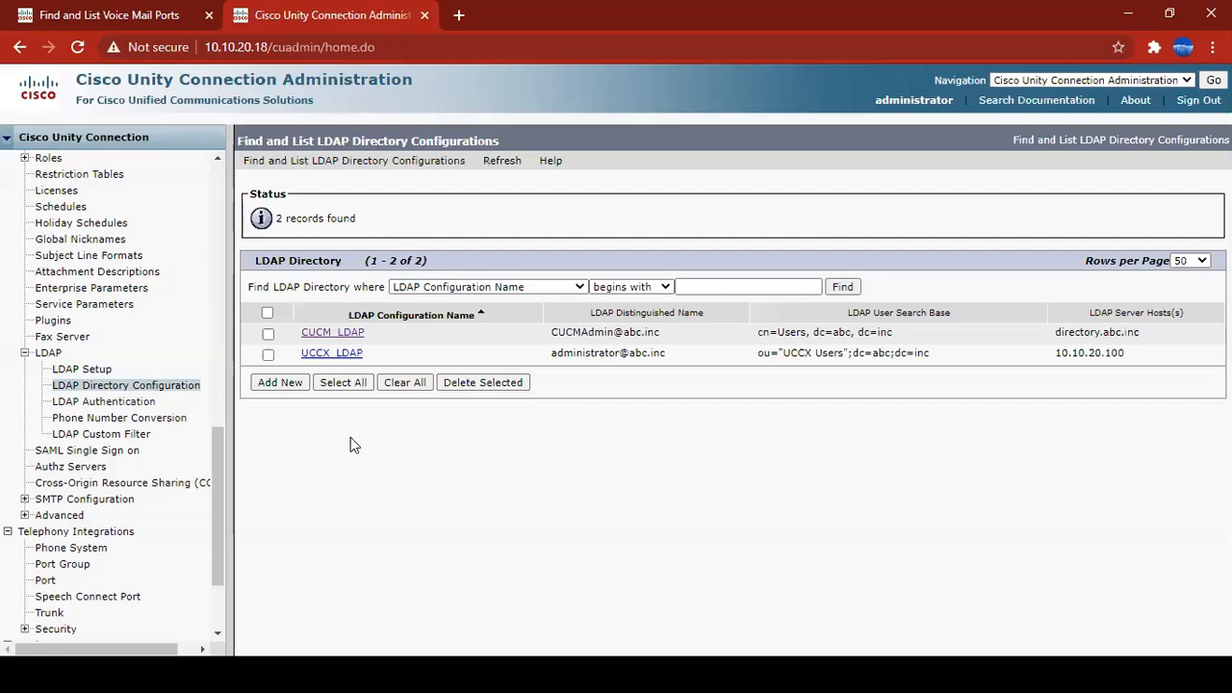
pyautogui.moveTo(1133, 353); pyautogui.dragTo(301, 333)
pyautogui.click(438, 424)
pyautogui.moveTo(302, 332); pyautogui.dragTo(927, 340)
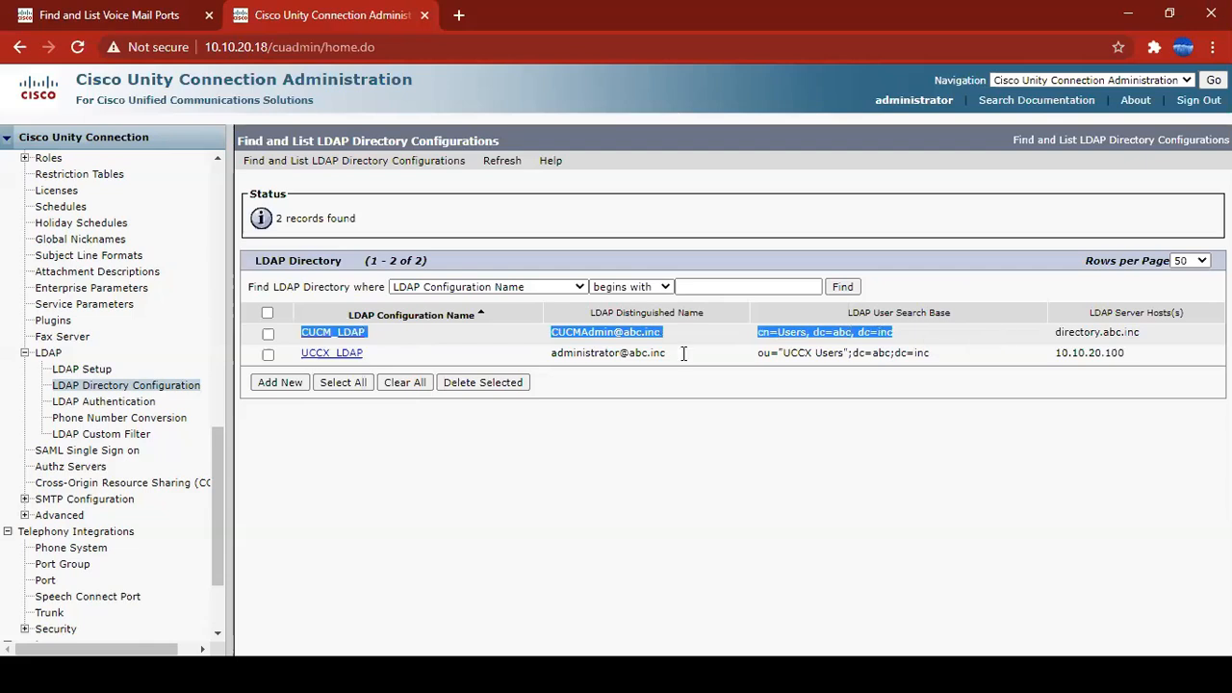
pyautogui.click(389, 384)
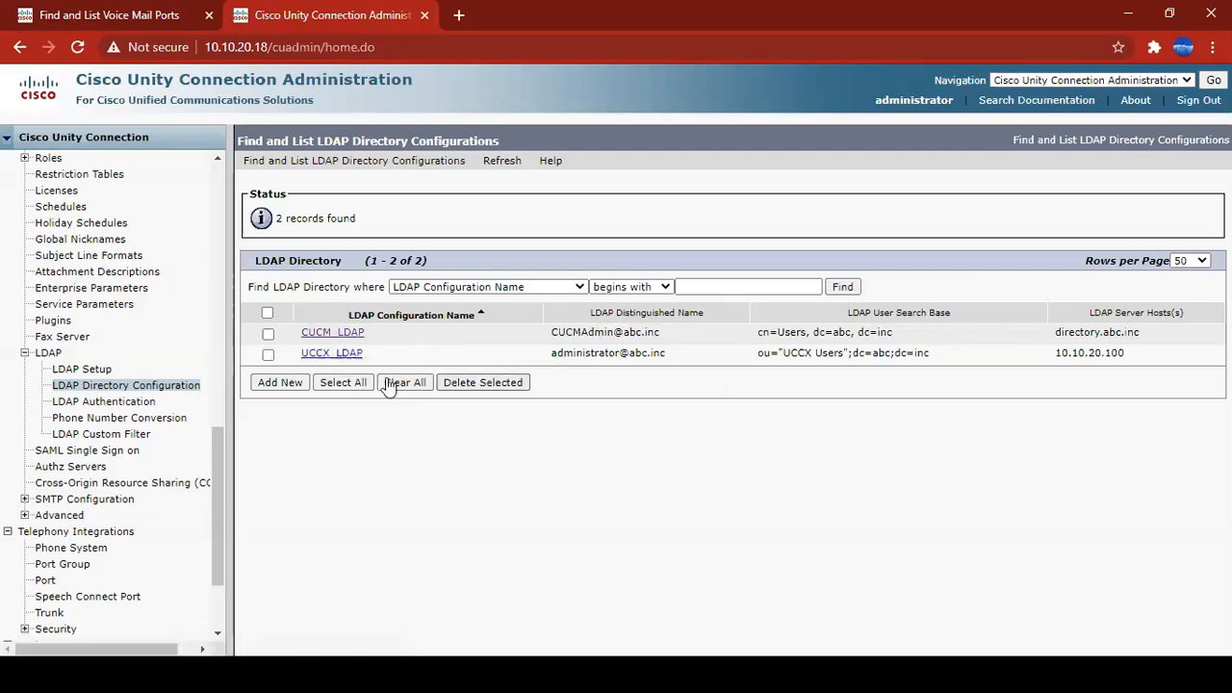
pyautogui.click(333, 334)
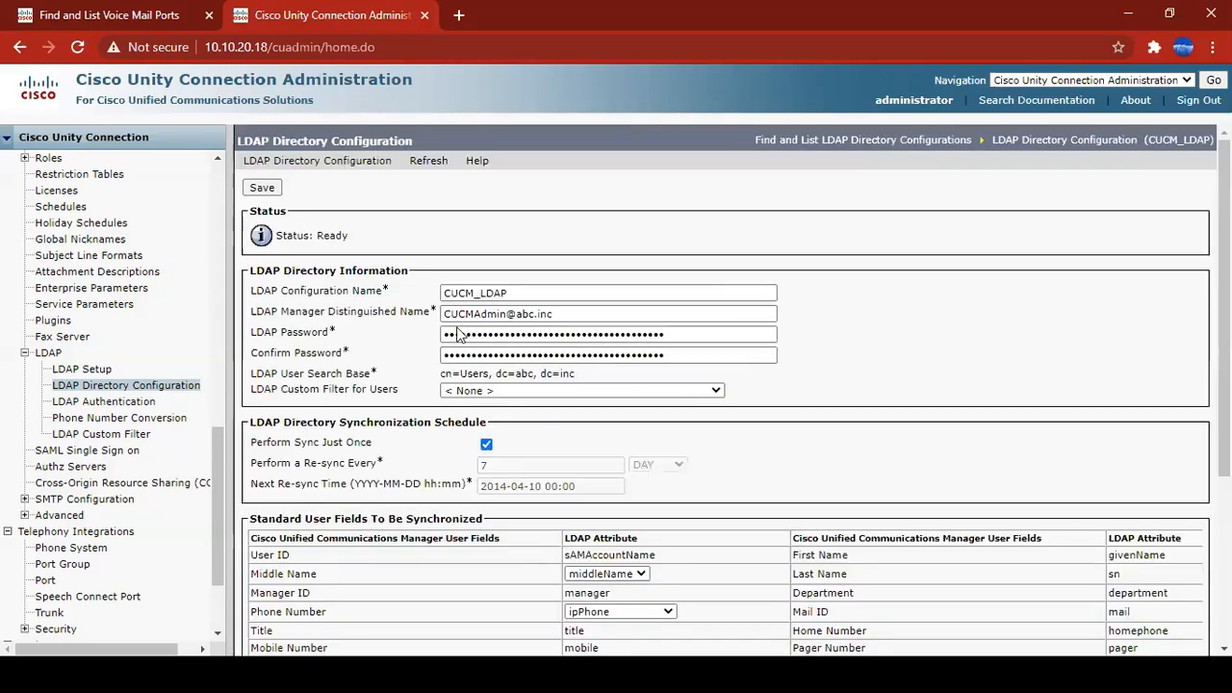
# Review the LDAP Manager Distinguished Name, password fields and LDAP User Search Base of the CUCM_LDAP configuration
pyautogui.moveTo(573, 314); pyautogui.dragTo(406, 324)
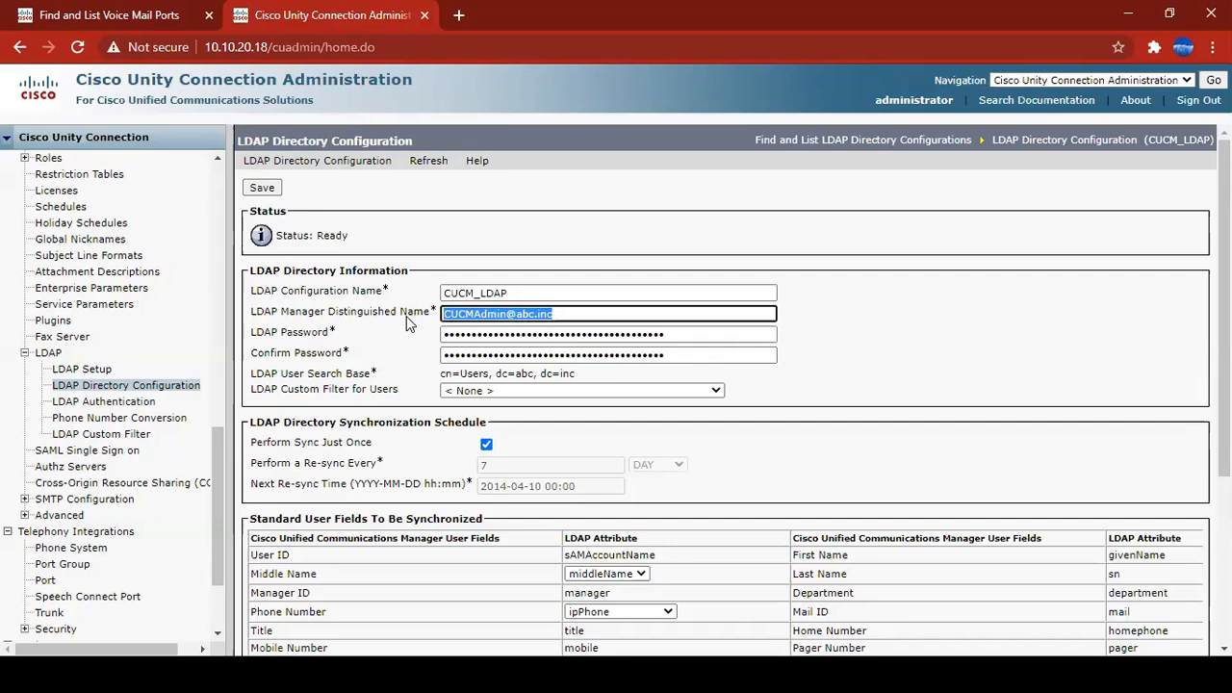
pyautogui.doubleClick(502, 337)
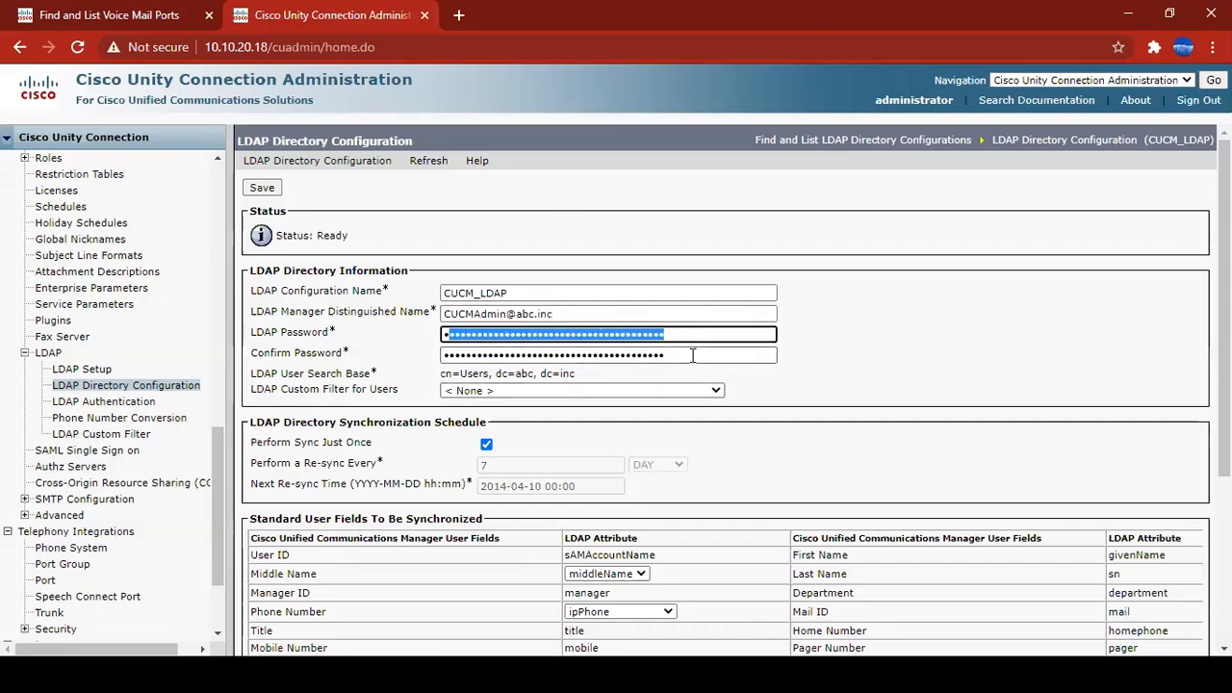
pyautogui.click(531, 358)
pyautogui.moveTo(302, 375); pyautogui.dragTo(434, 381)
pyautogui.click(505, 378)
pyautogui.moveTo(582, 375); pyautogui.dragTo(421, 381)
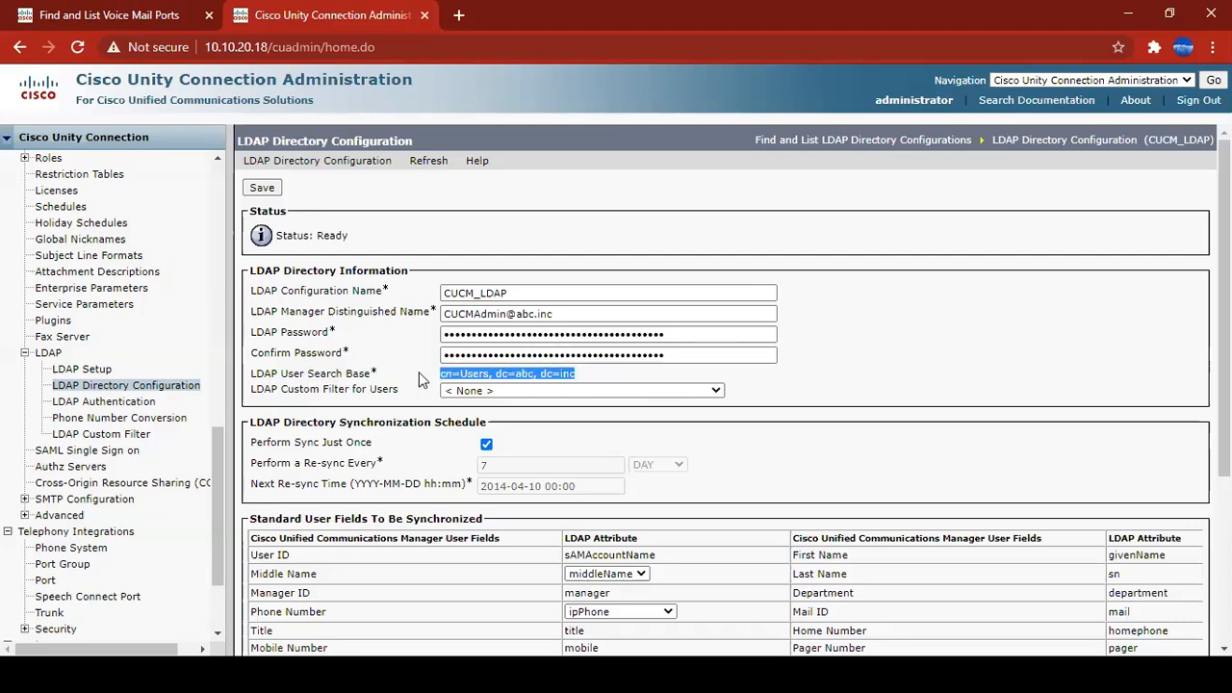
pyautogui.moveTo(336, 375); pyautogui.dragTo(428, 382)
pyautogui.scroll(-1, 376, 427)
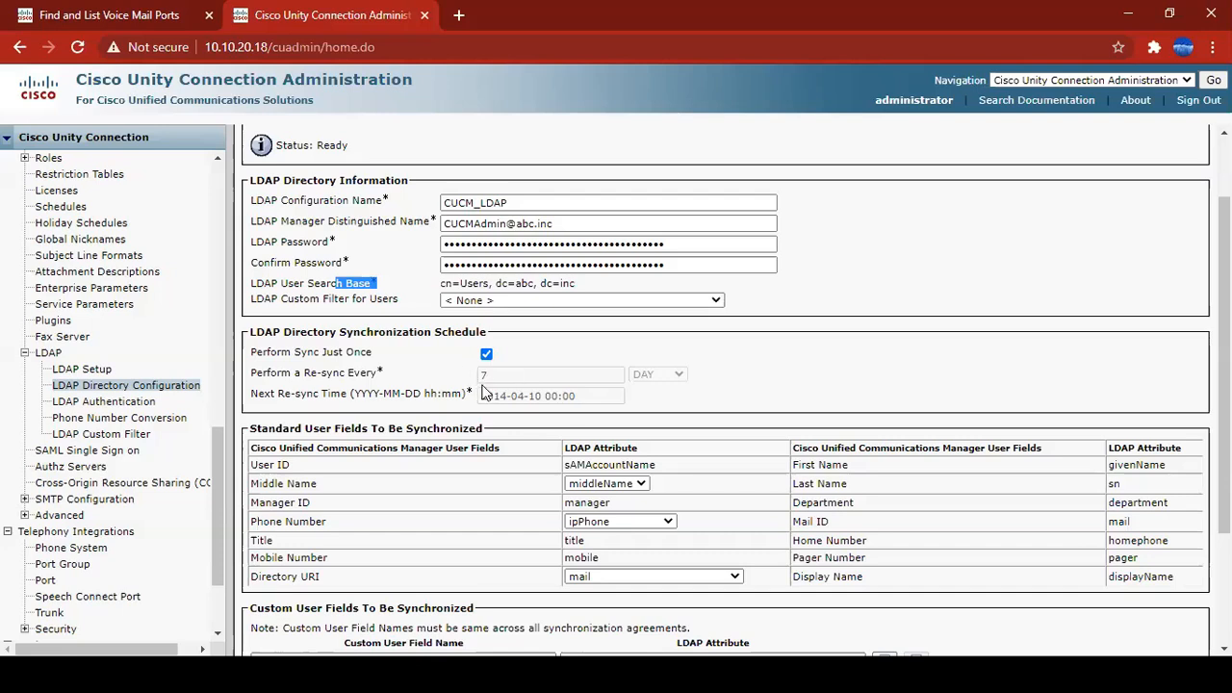
# Examine the Standard User Fields To Be Synchronized and their attribute options, keeping middleName for Middle Name and ipPhone for Phone Number
pyautogui.scroll(-3, 606, 405)
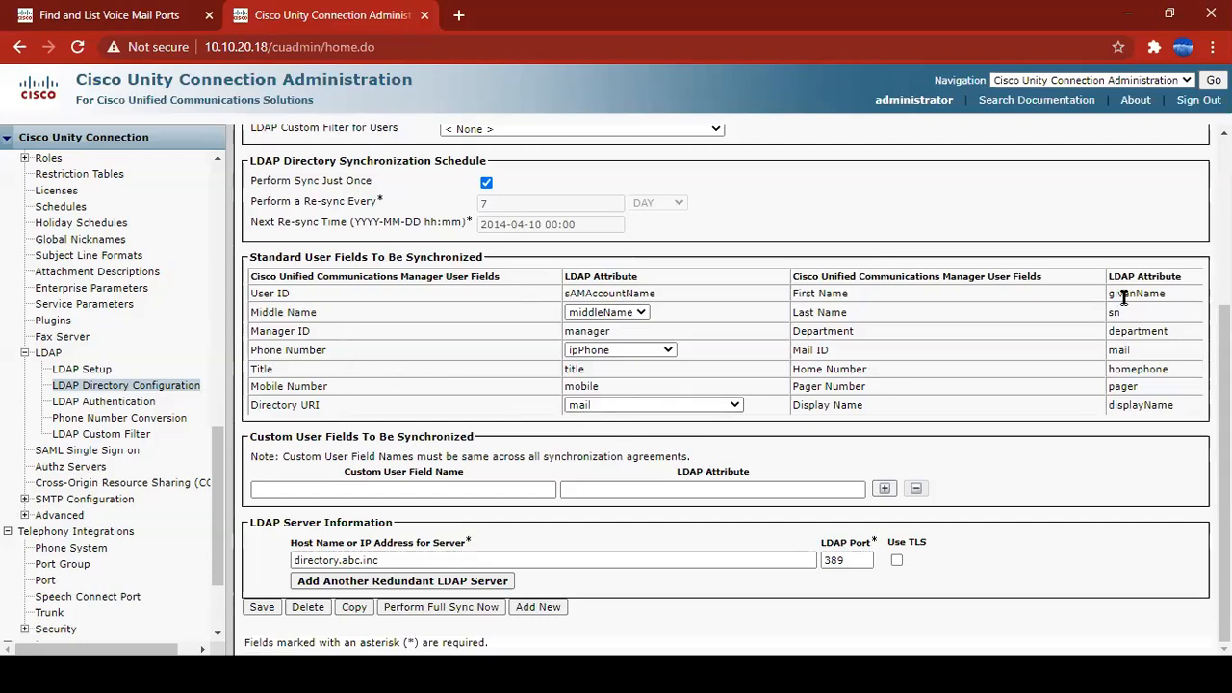
pyautogui.moveTo(252, 294); pyautogui.dragTo(688, 292)
pyautogui.moveTo(793, 291); pyautogui.dragTo(928, 288)
pyautogui.click(928, 289)
pyautogui.click(606, 312)
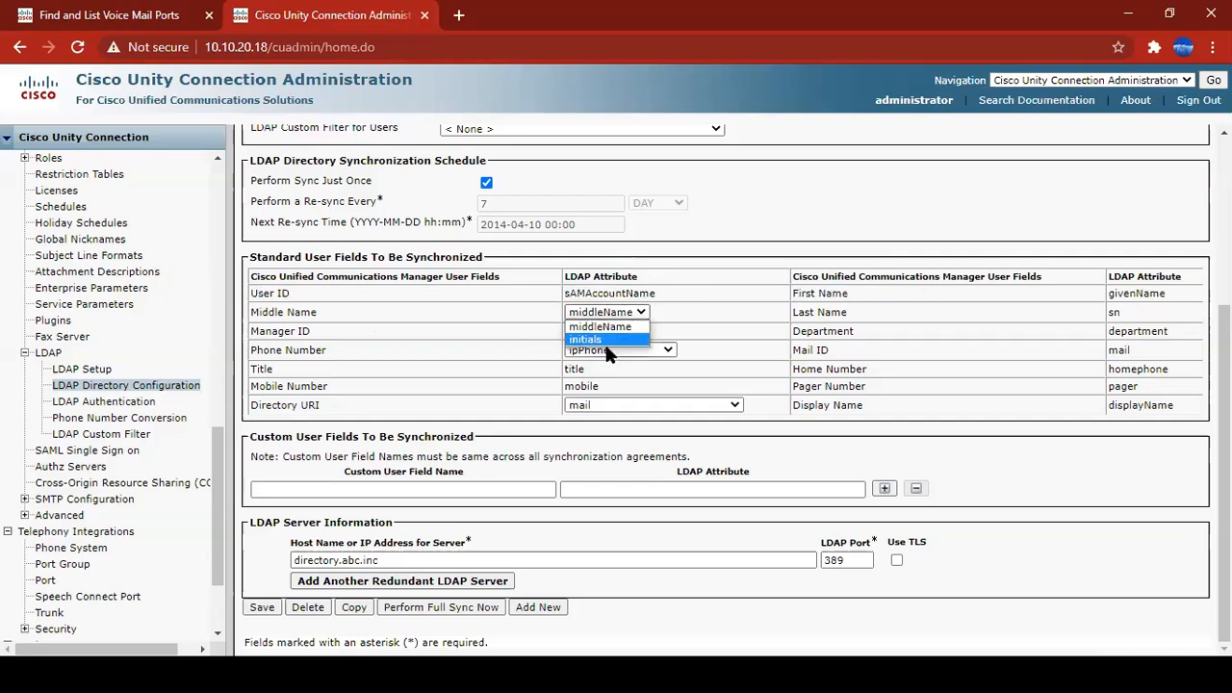
pyautogui.click(826, 325)
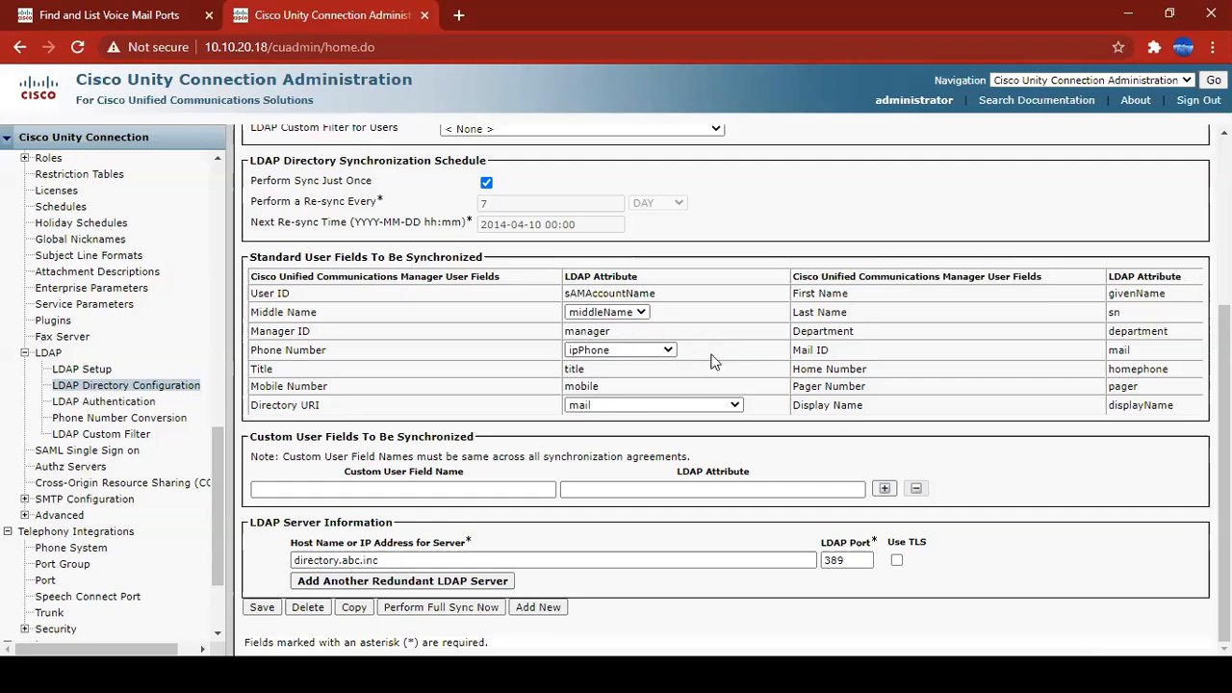
pyautogui.click(641, 351)
pyautogui.click(663, 353)
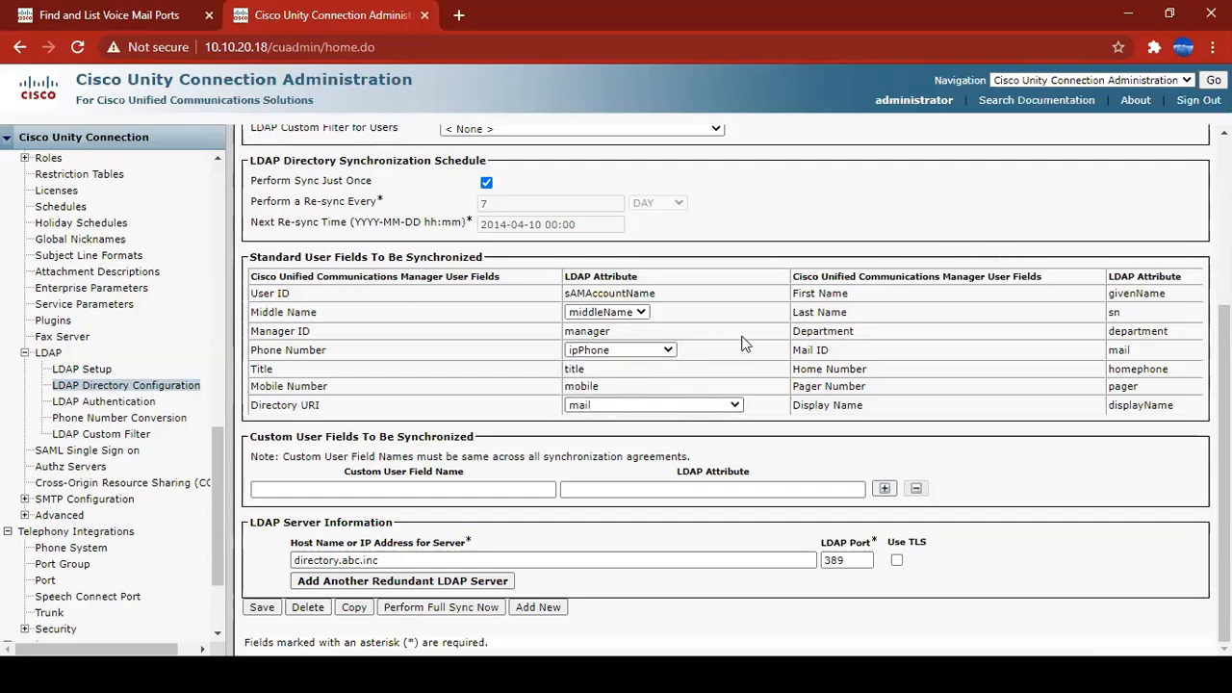
# Review the custom user fields and the LDAP server's host name and port in the directory configuration
pyautogui.click(778, 495)
pyautogui.scroll(3, 660, 448)
pyautogui.scroll(-3, 563, 440)
pyautogui.moveTo(425, 555); pyautogui.dragTo(293, 559)
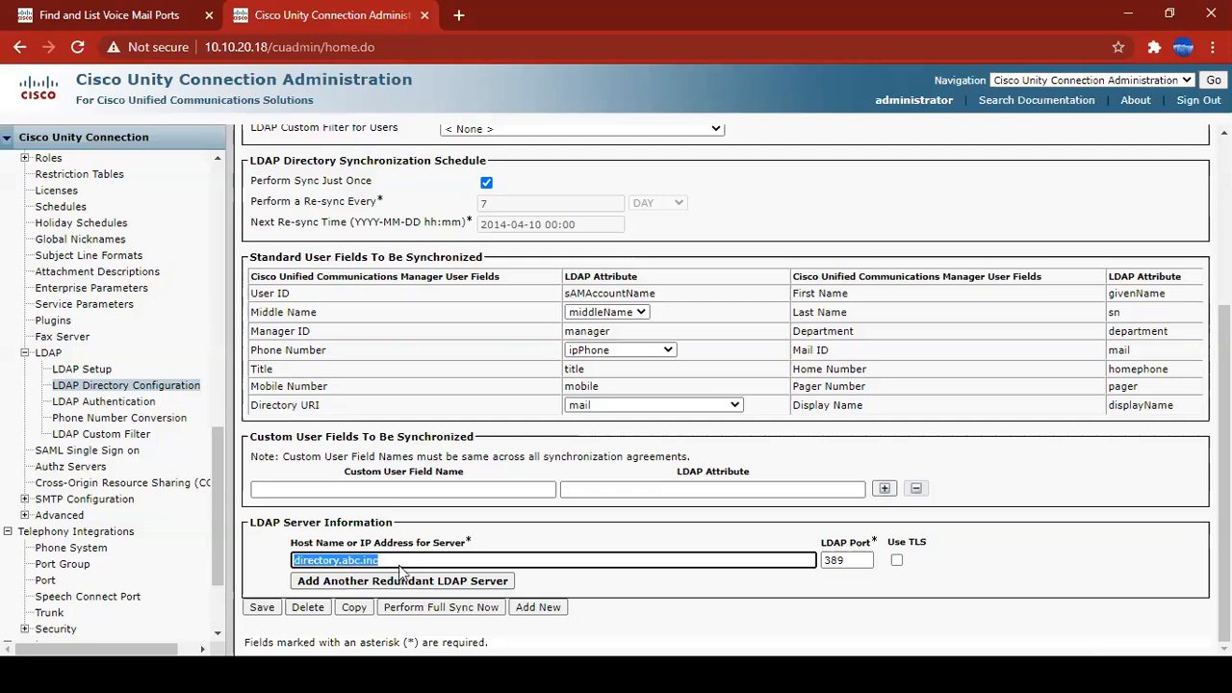
pyautogui.moveTo(864, 564); pyautogui.dragTo(824, 568)
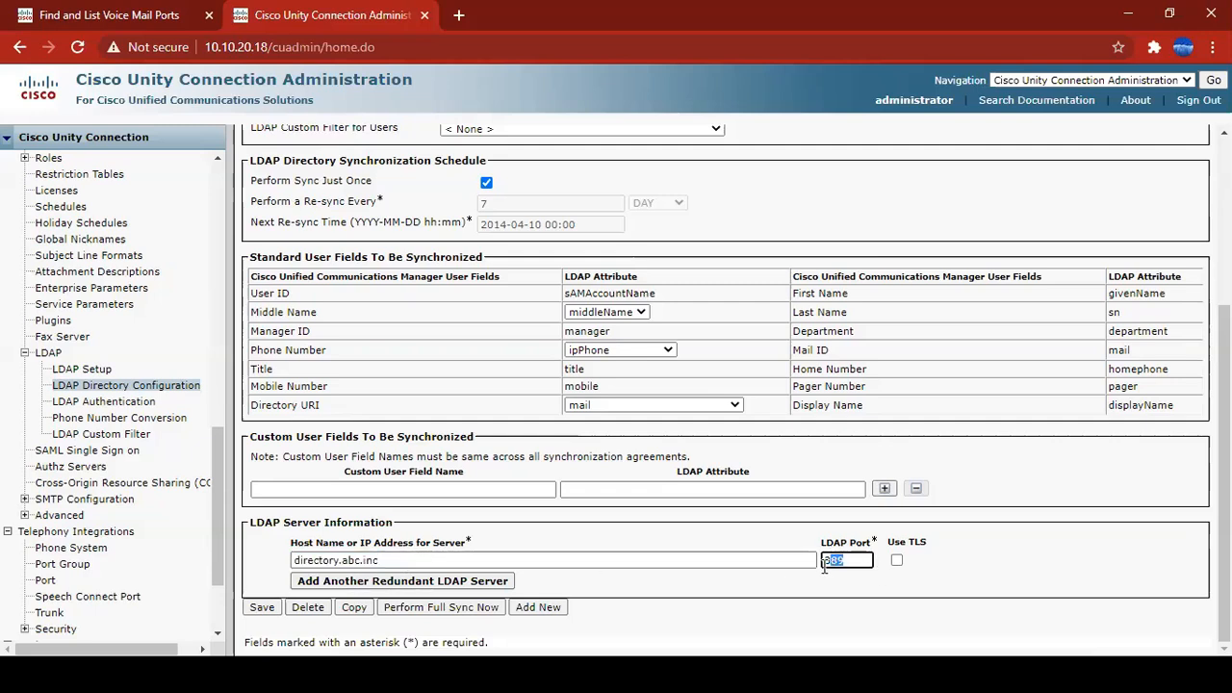
pyautogui.click(932, 602)
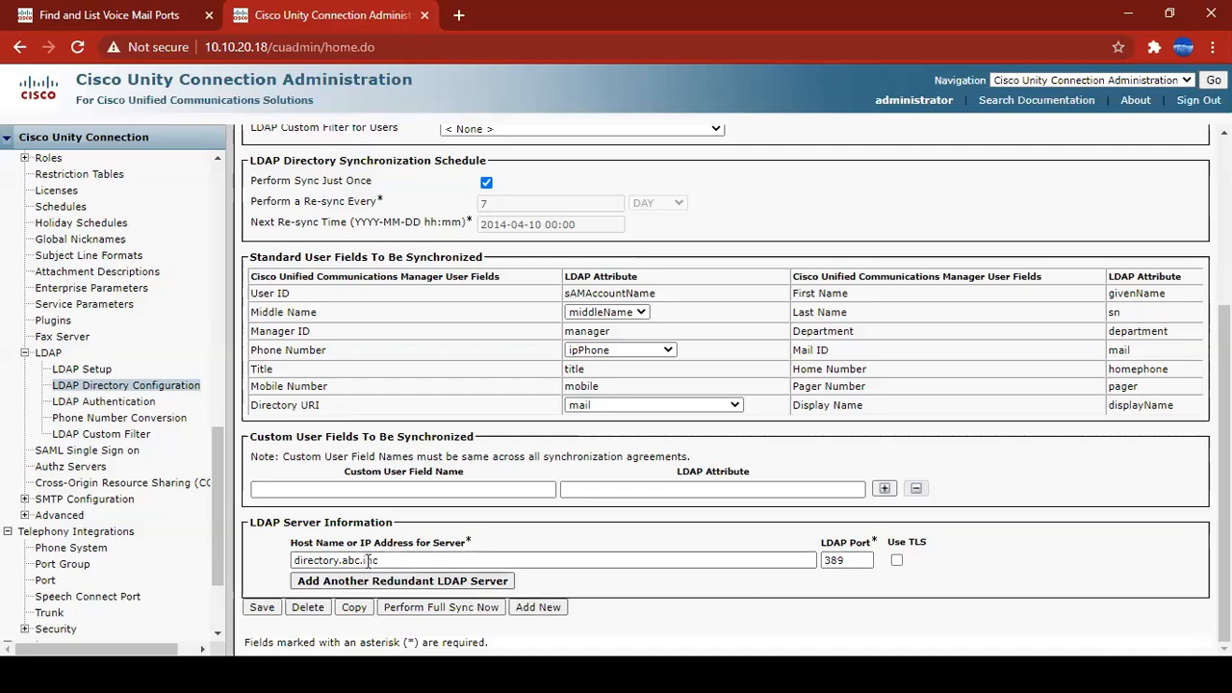
# Open LDAP Authentication, enable Use LDAP Authentication for End Users without saving, and review the server's address
pyautogui.click(142, 403)
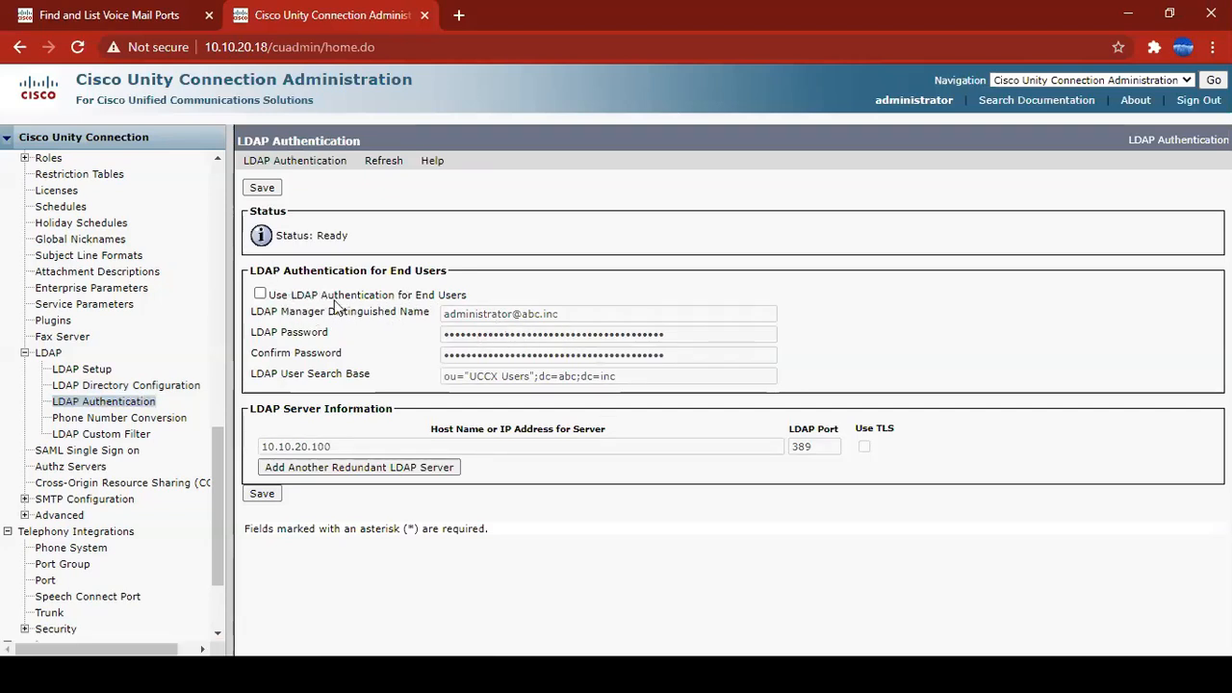
pyautogui.click(260, 293)
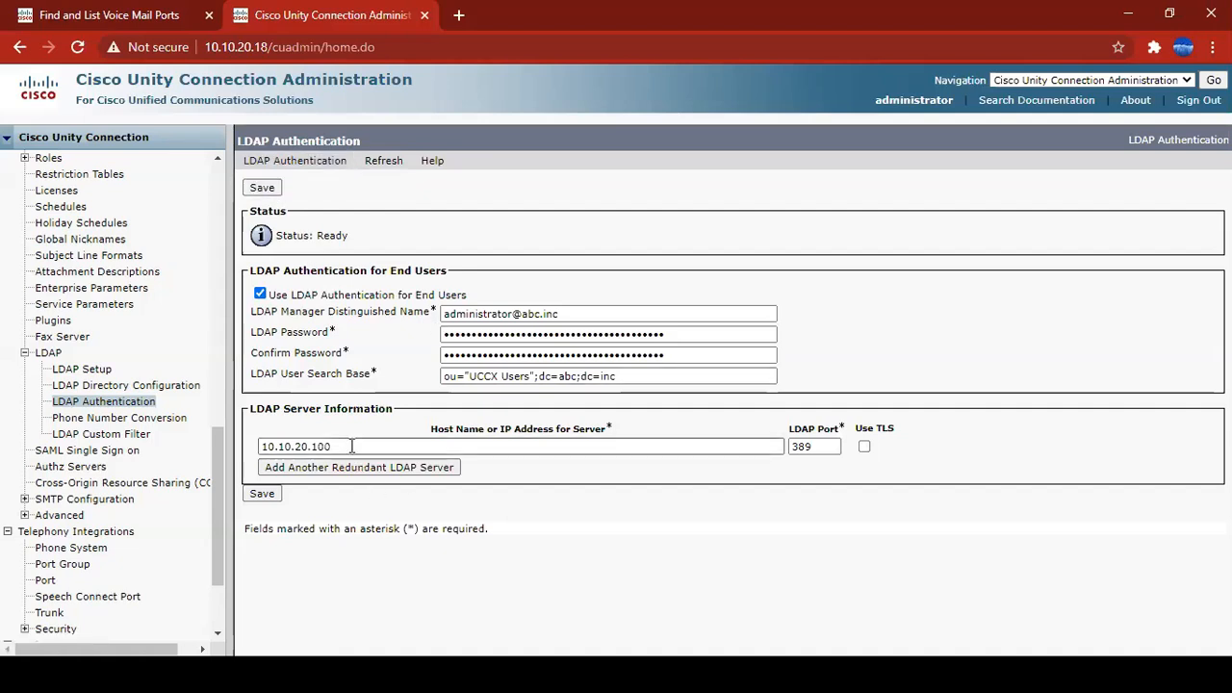
pyautogui.moveTo(333, 446); pyautogui.dragTo(253, 446)
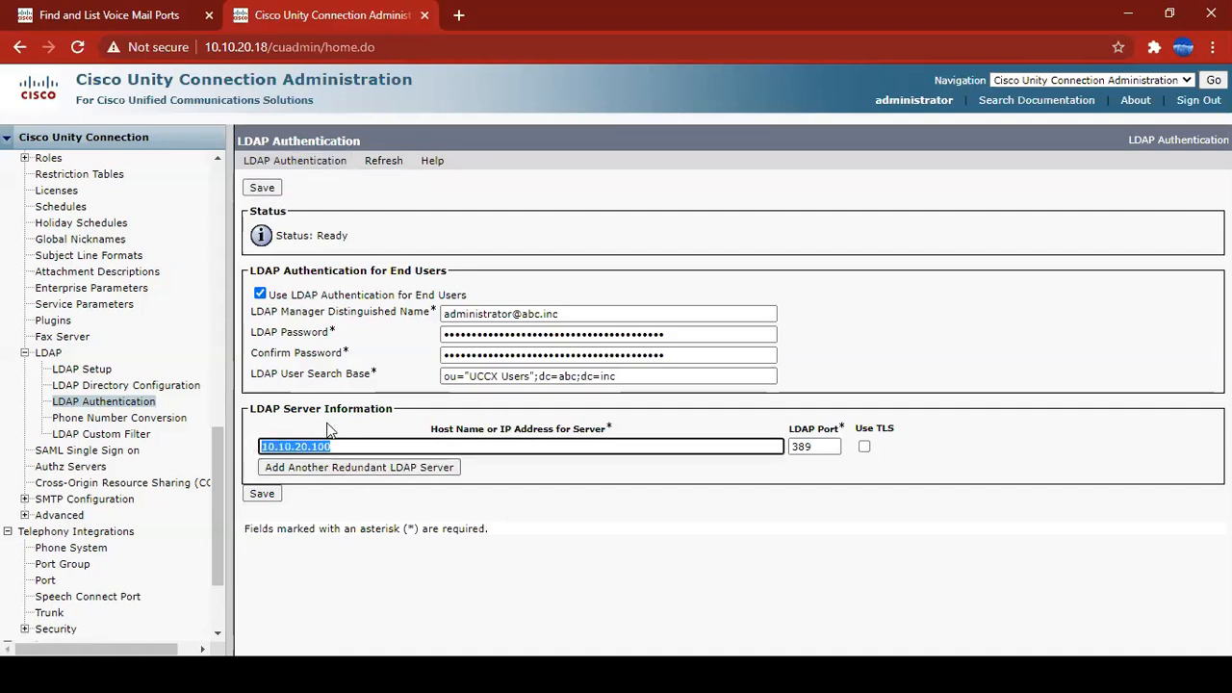
pyautogui.click(364, 446)
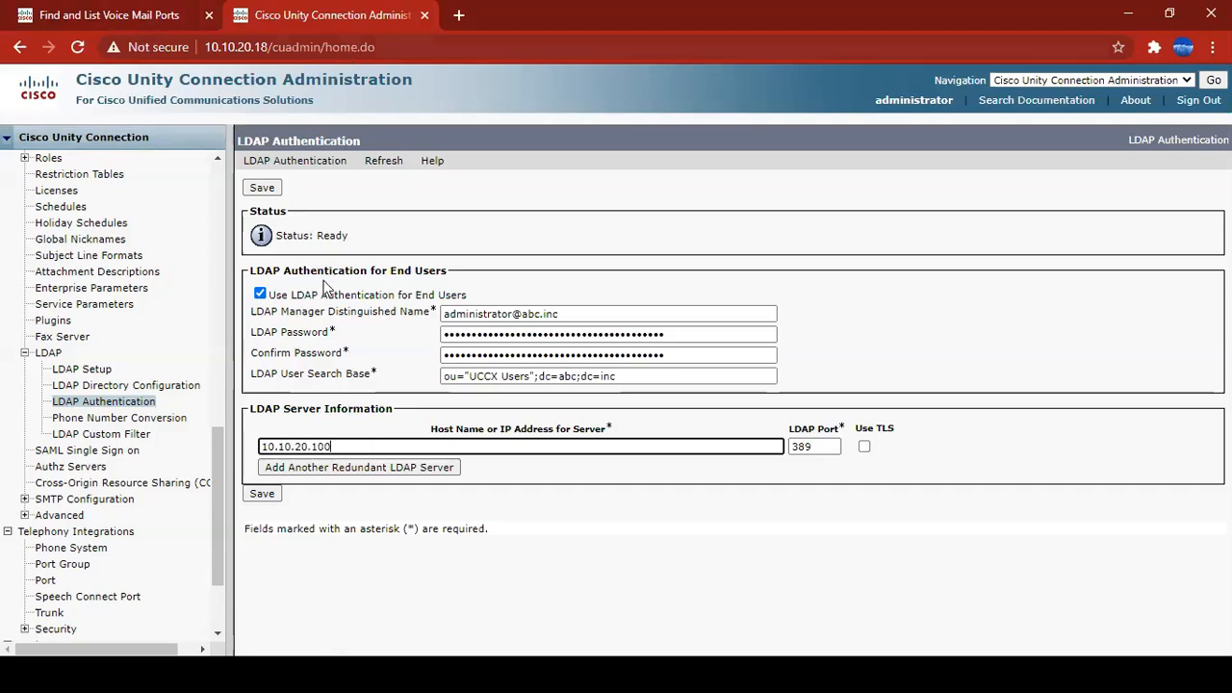
pyautogui.moveTo(332, 447); pyautogui.dragTo(262, 469)
pyautogui.click(444, 547)
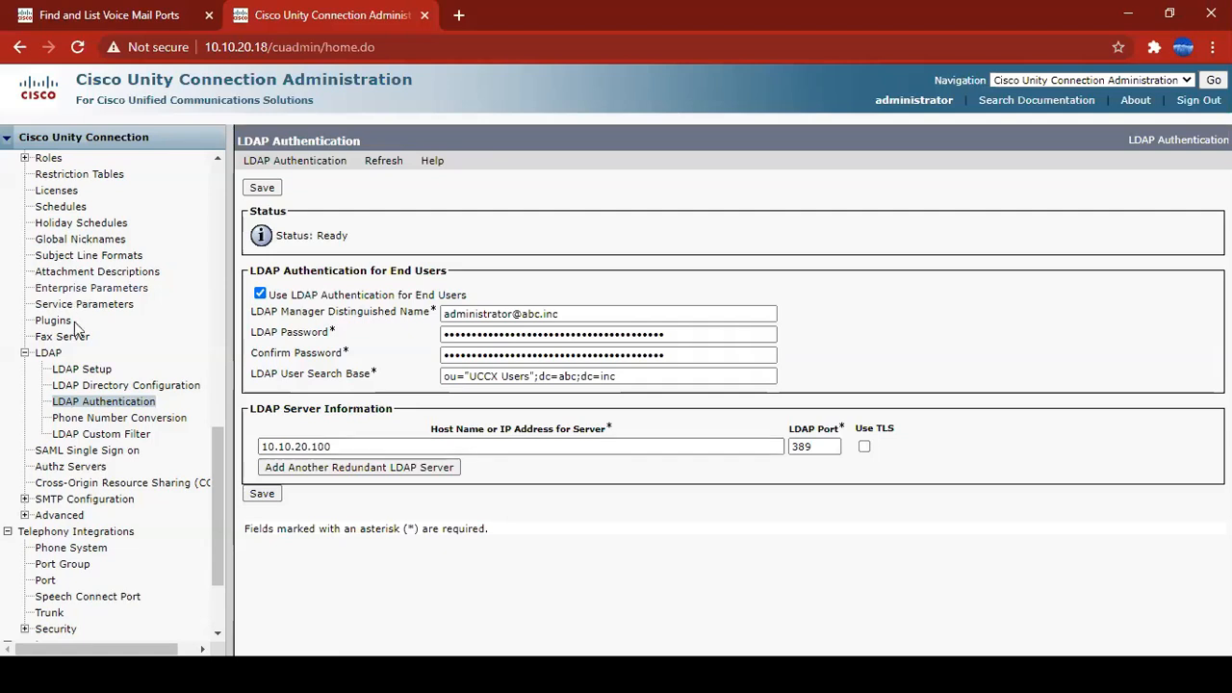
# Return to the Import Users page and set Find End Users In to LDAP Directory
pyautogui.scroll(10, 96, 289)
pyautogui.click(72, 193)
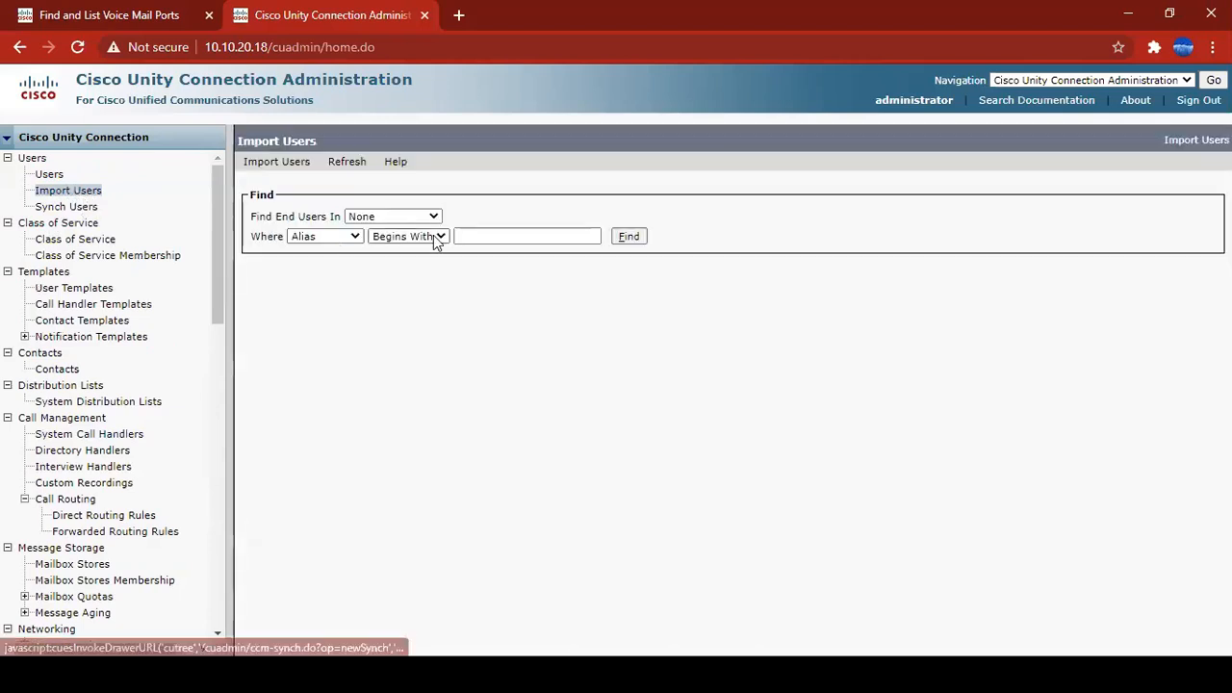
pyautogui.click(393, 215)
pyautogui.click(390, 245)
pyautogui.click(434, 311)
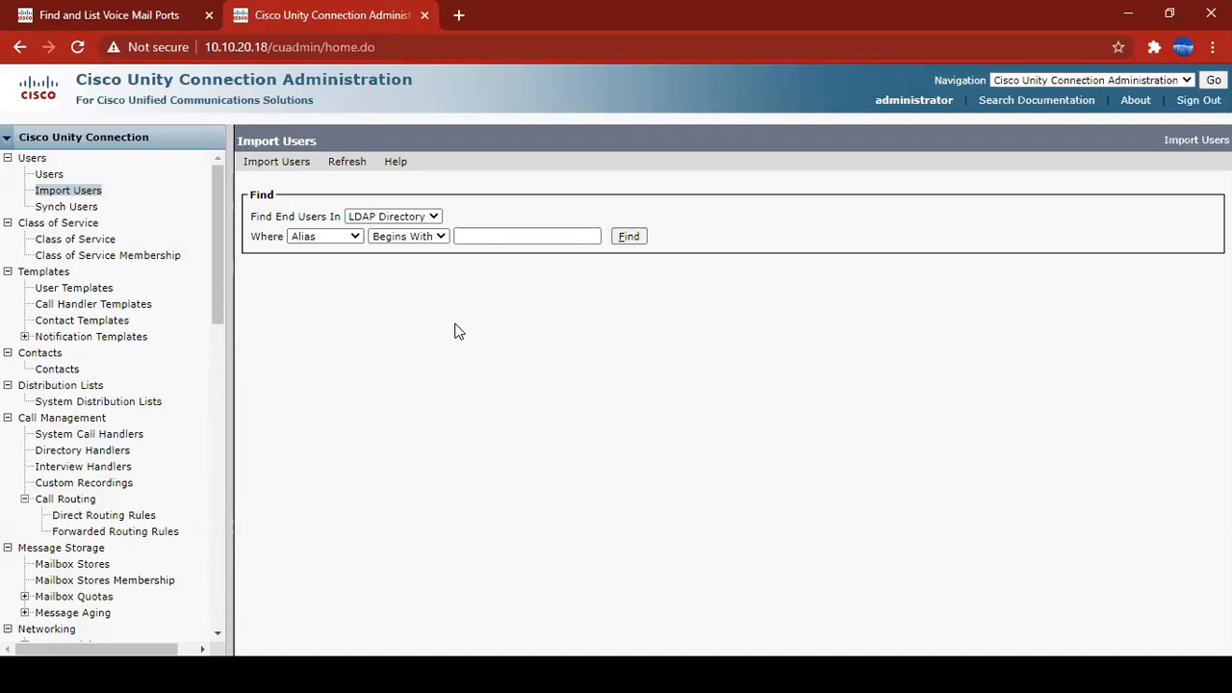
# Export Users with Mailbox through the Bulk Administration Tool to a CSV file named userswithmailbox
pyautogui.scroll(-10, 169, 424)
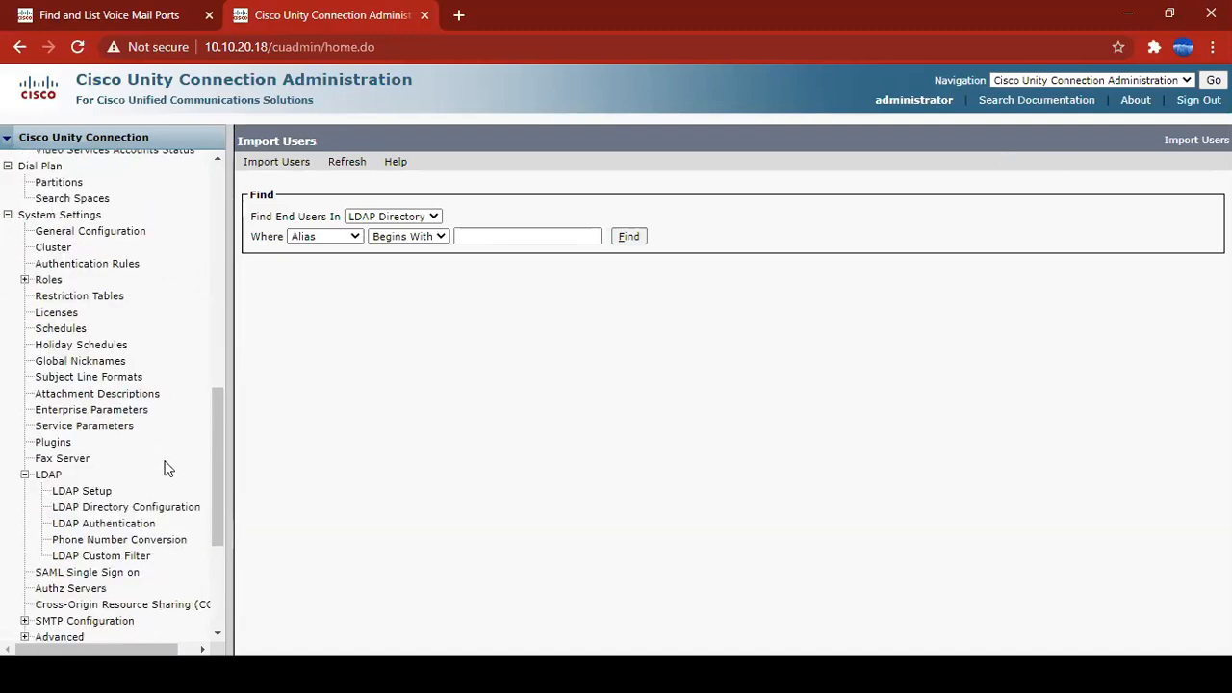
pyautogui.click(85, 553)
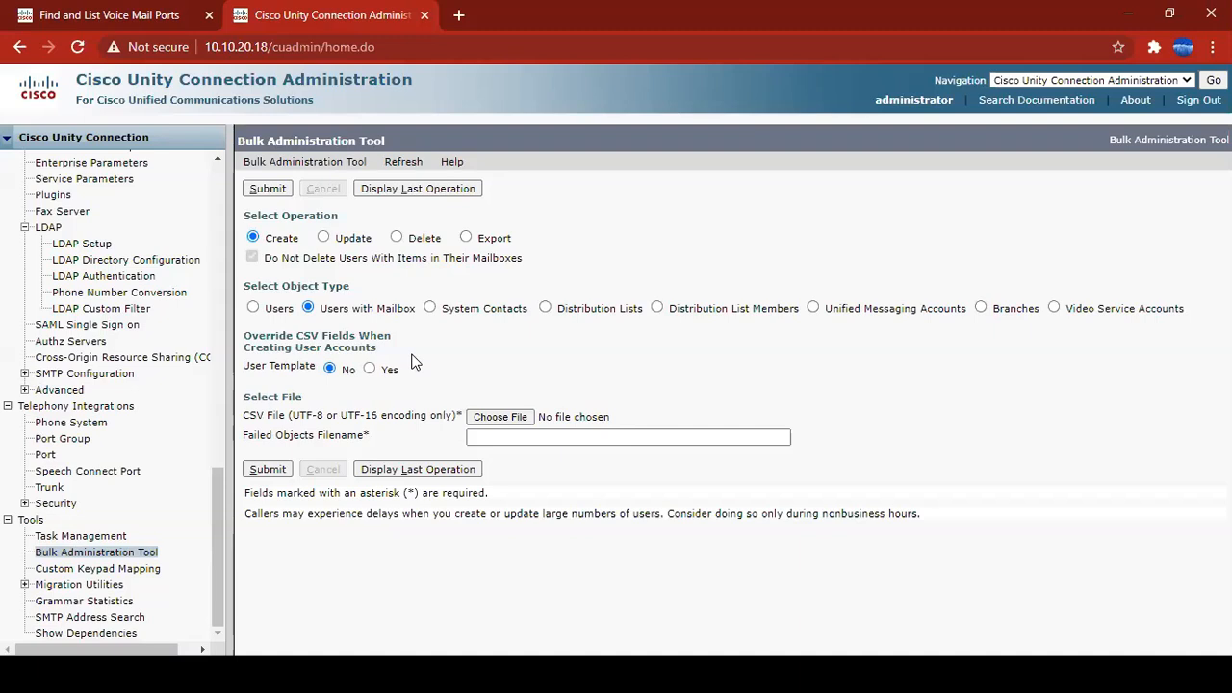
pyautogui.click(466, 238)
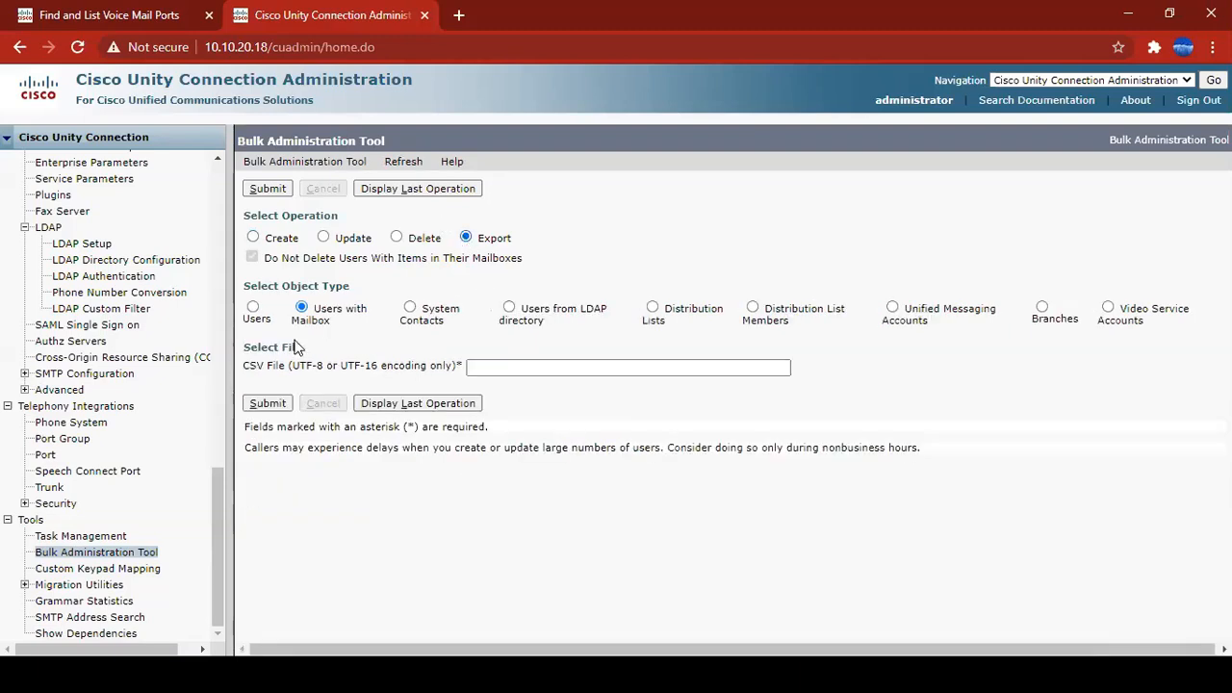
pyautogui.click(144, 554)
pyautogui.click(489, 367)
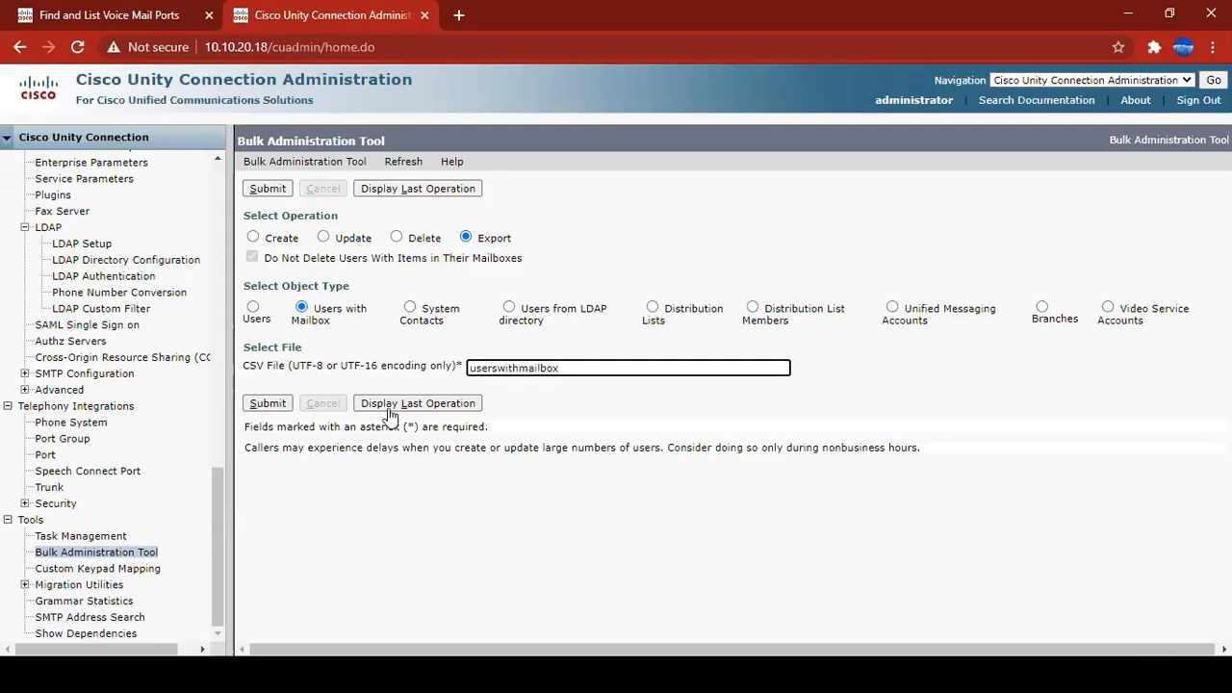
pyautogui.click(466, 238)
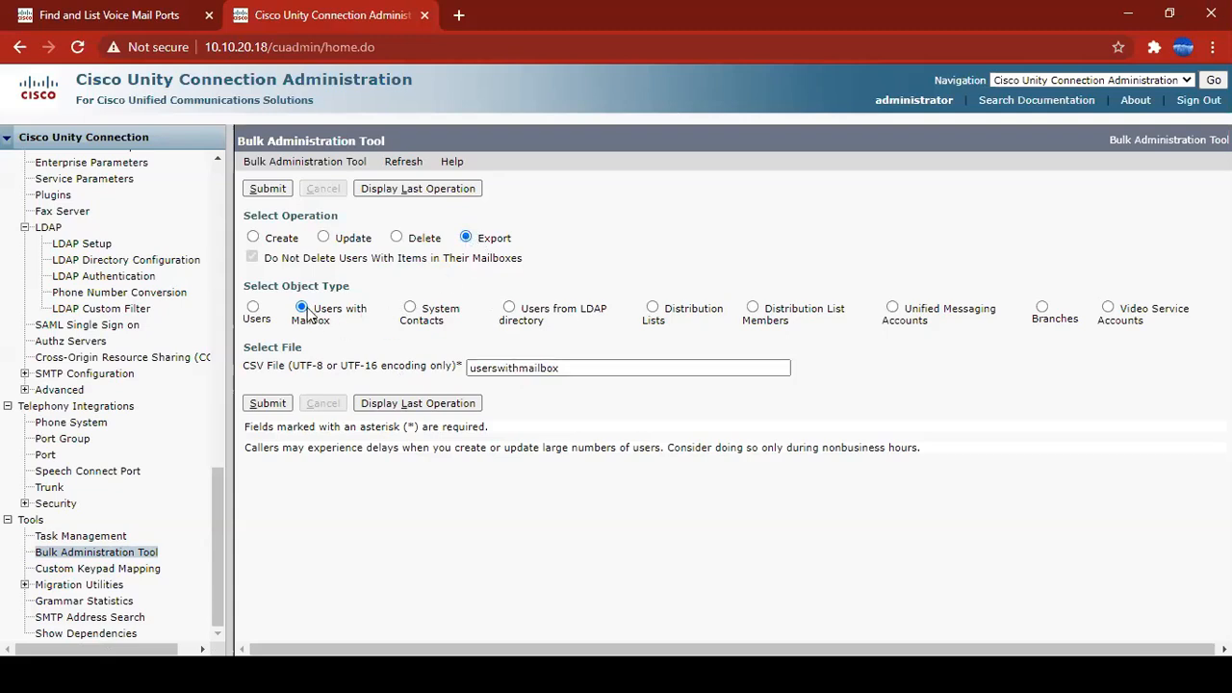
pyautogui.click(267, 406)
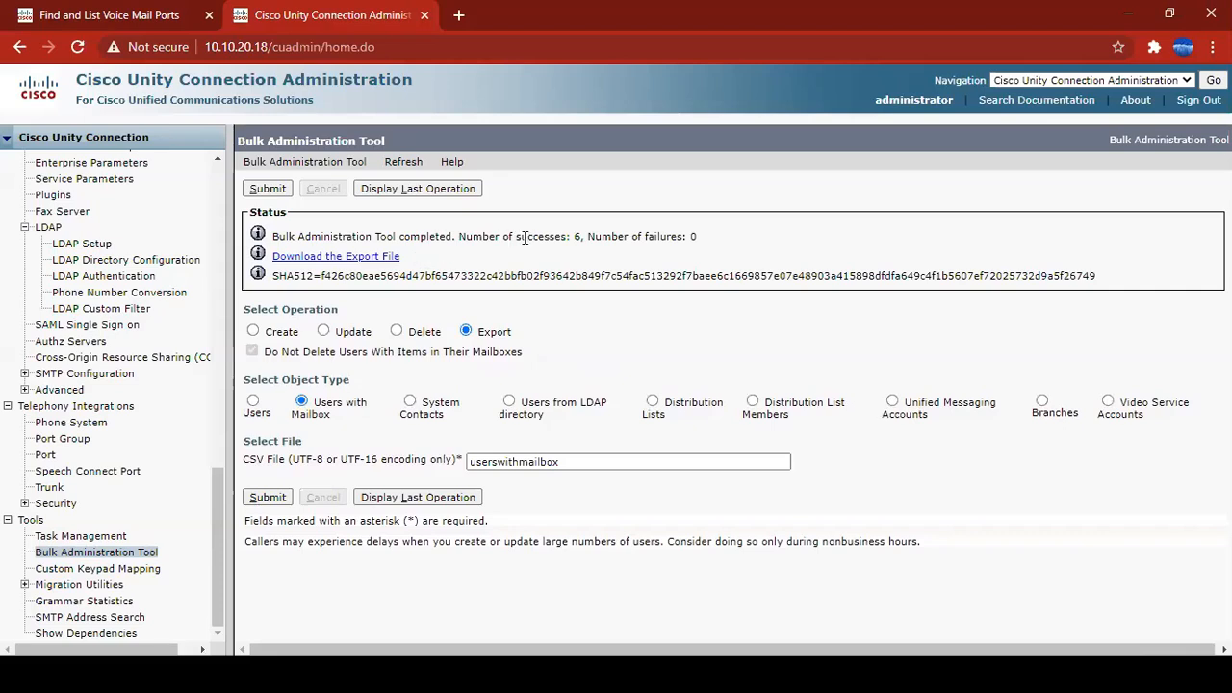
# Check the export status, download the export file and show it in its folder
pyautogui.moveTo(582, 236); pyautogui.dragTo(374, 237)
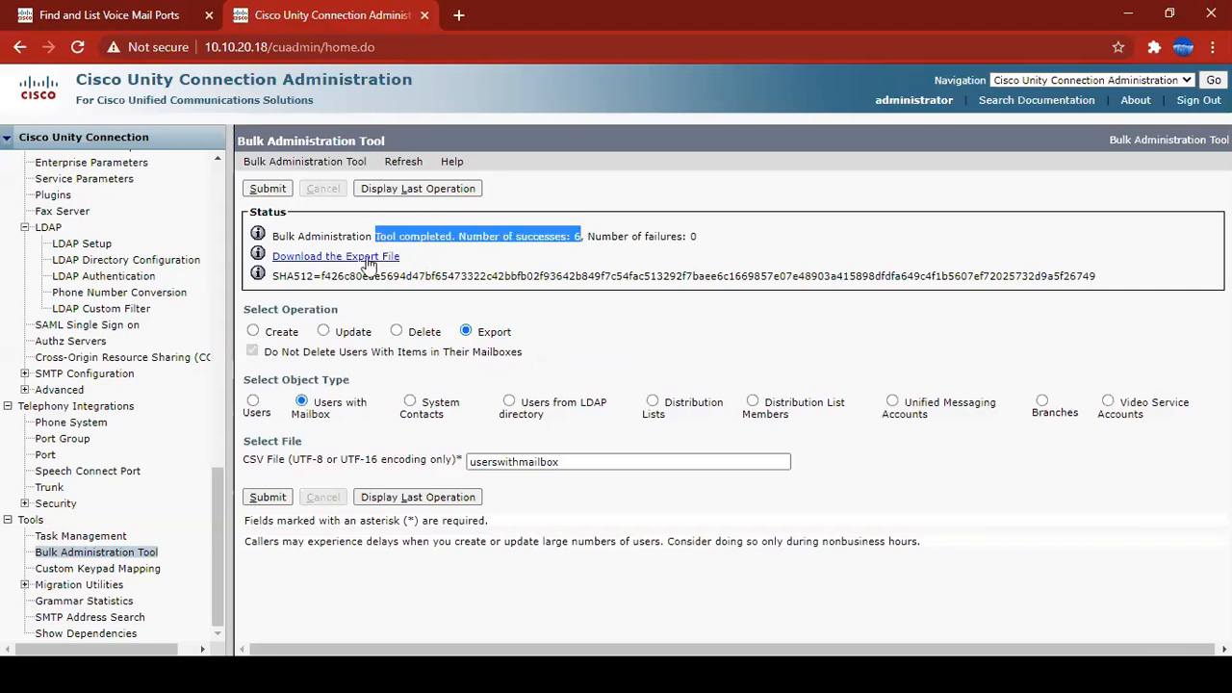
pyautogui.click(315, 258)
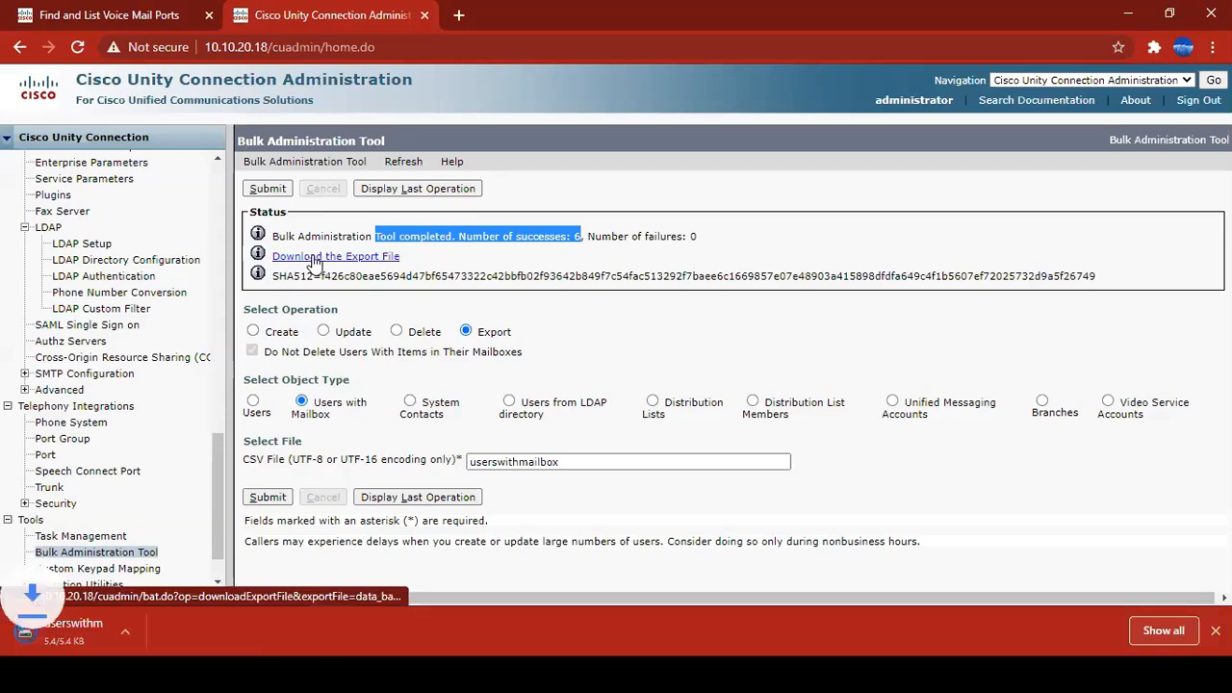
pyautogui.click(192, 631)
pyautogui.click(219, 581)
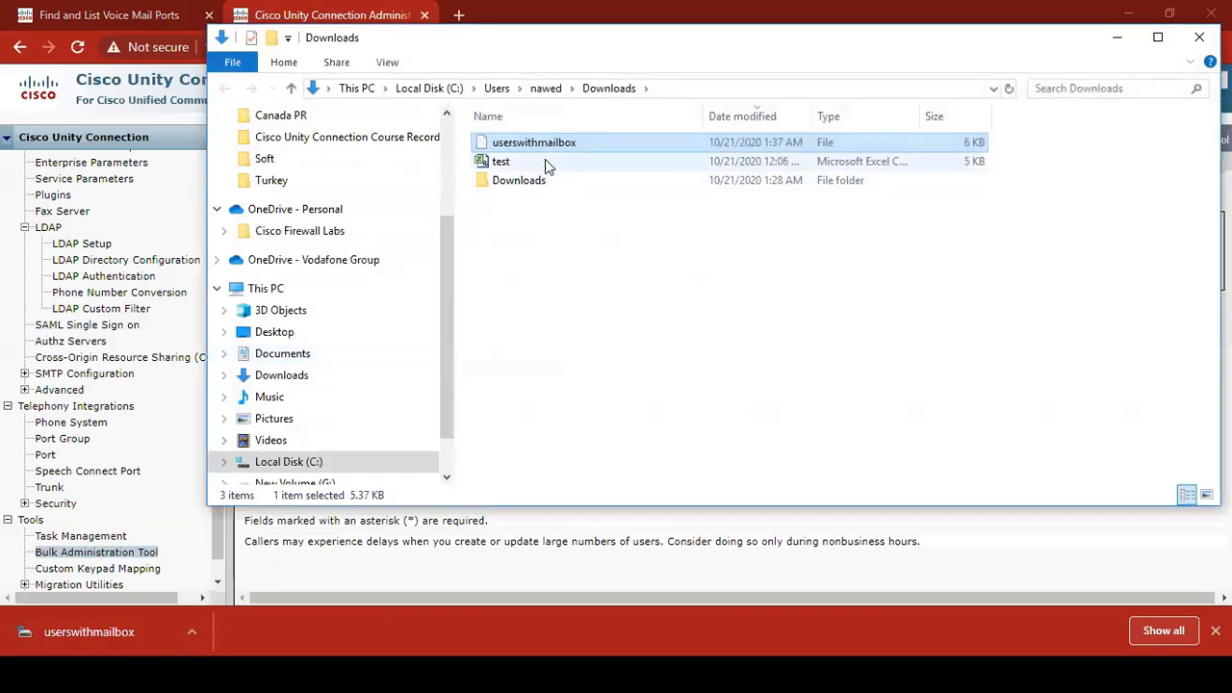
# Rename the downloaded export as userswithmailbox.csv and open it in Excel
pyautogui.press('F2')
pyautogui.click(585, 143)
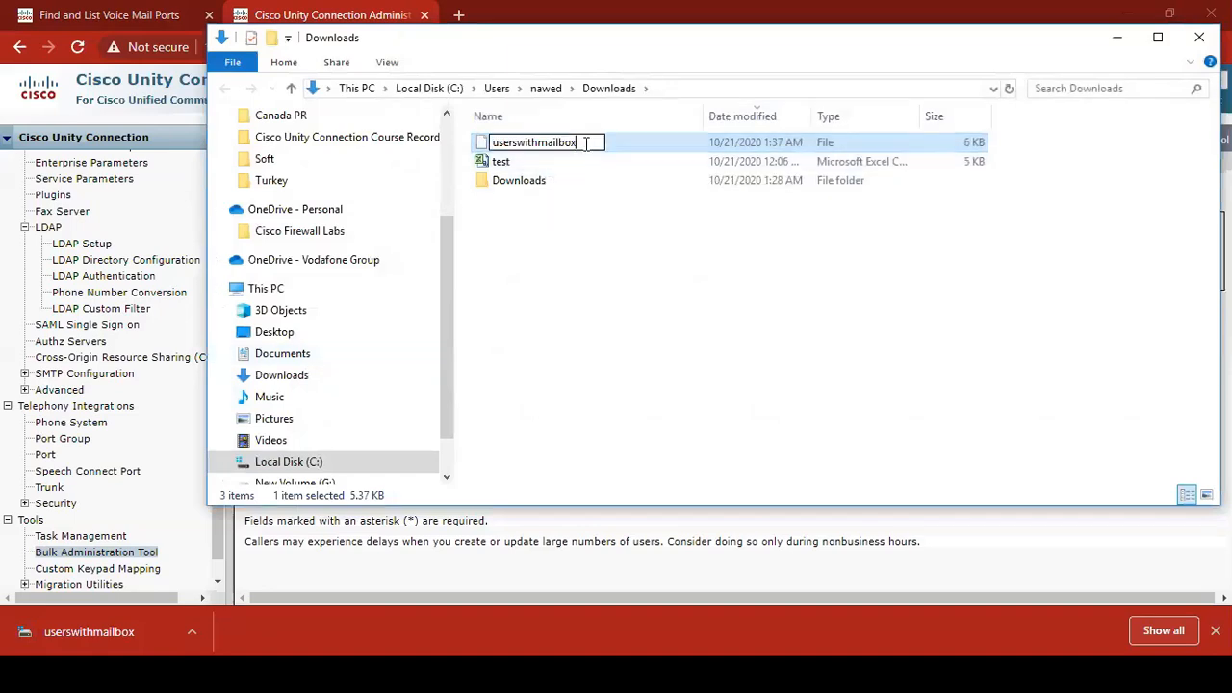
pyautogui.write('.csv')
pyautogui.press('Return')
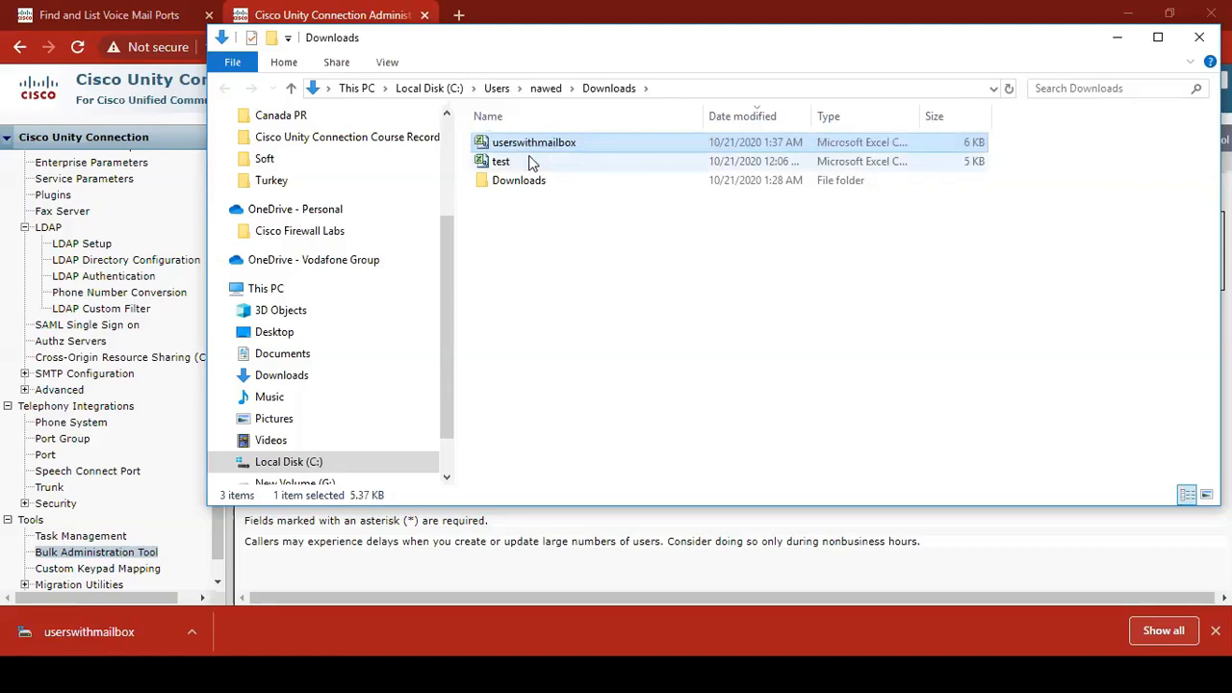
pyautogui.doubleClick(552, 142)
pyautogui.click(307, 301)
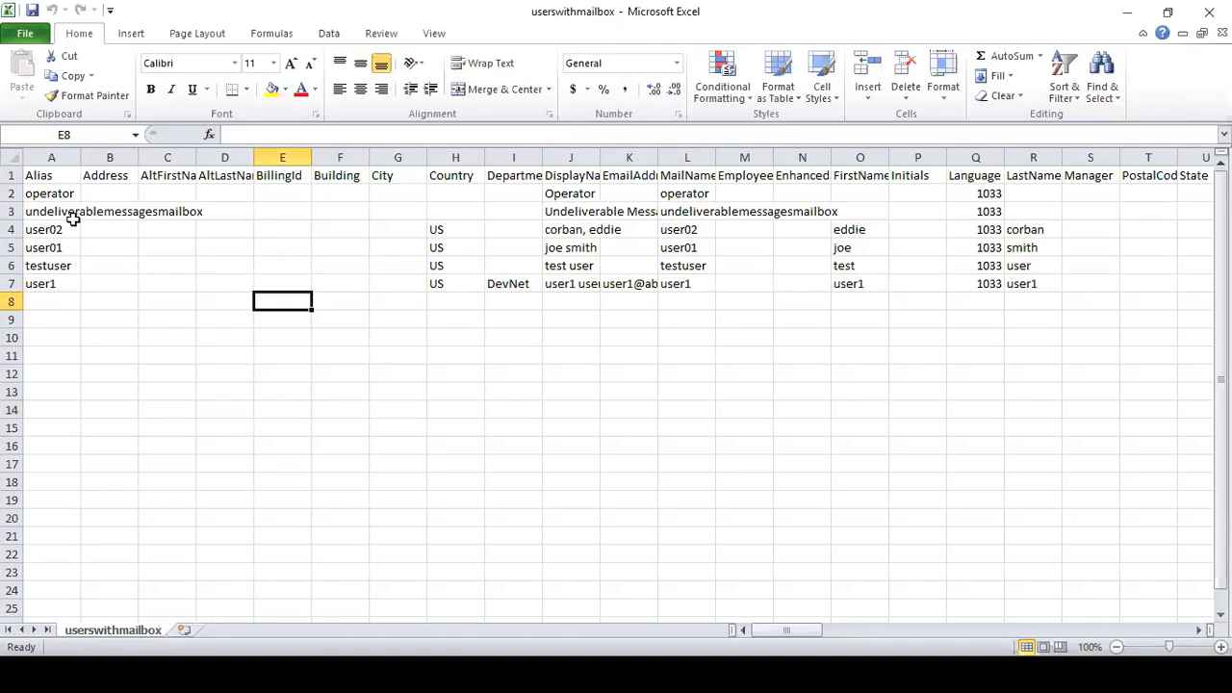
# Hide columns B through N, from Address to Enhanced, in the userswithmailbox sheet
pyautogui.click(109, 157)
pyautogui.moveTo(108, 157); pyautogui.dragTo(803, 157)
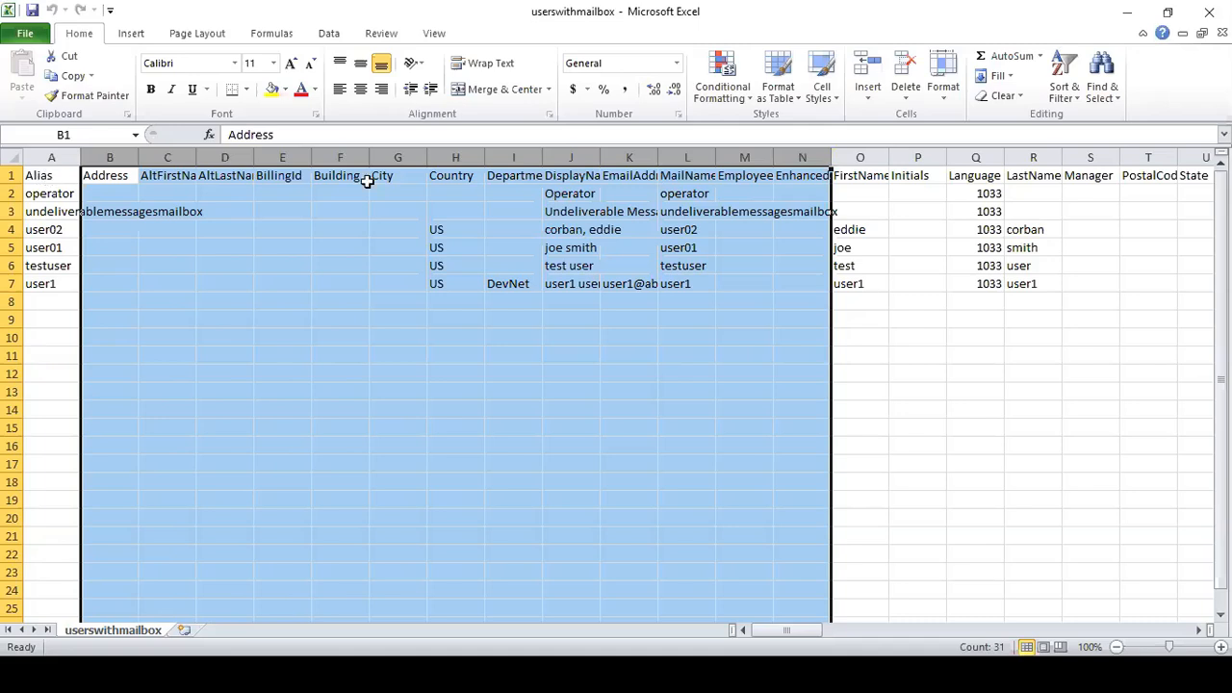
pyautogui.rightClick(453, 157)
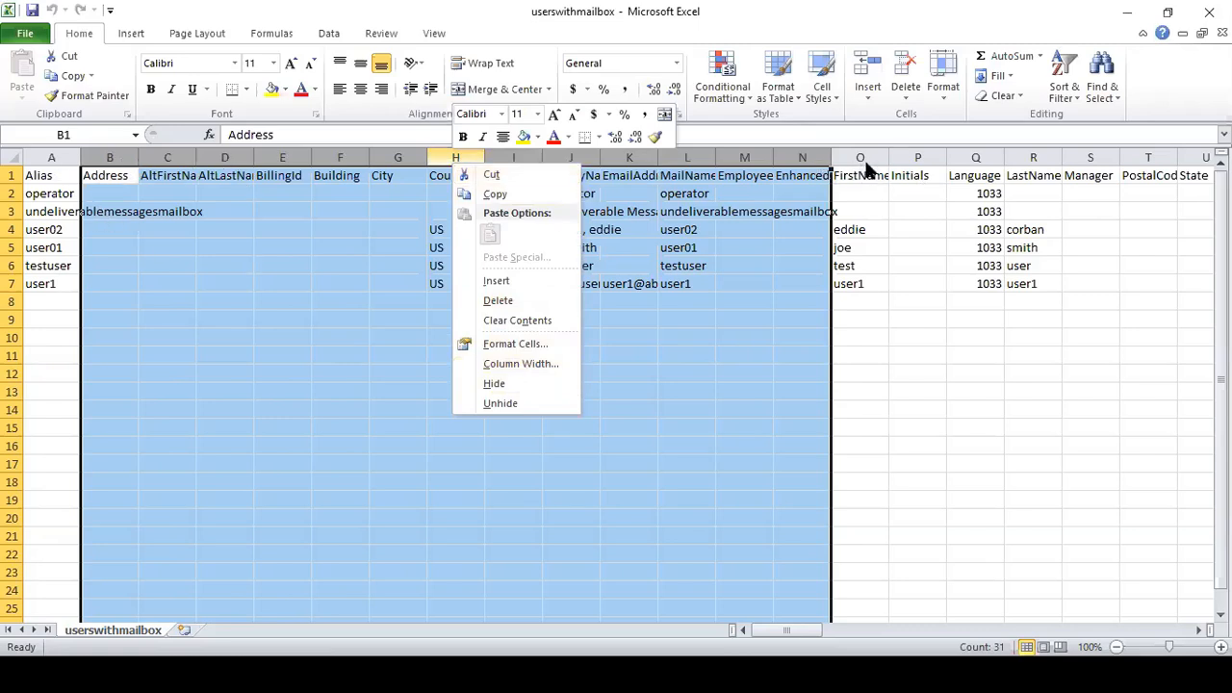
pyautogui.click(495, 385)
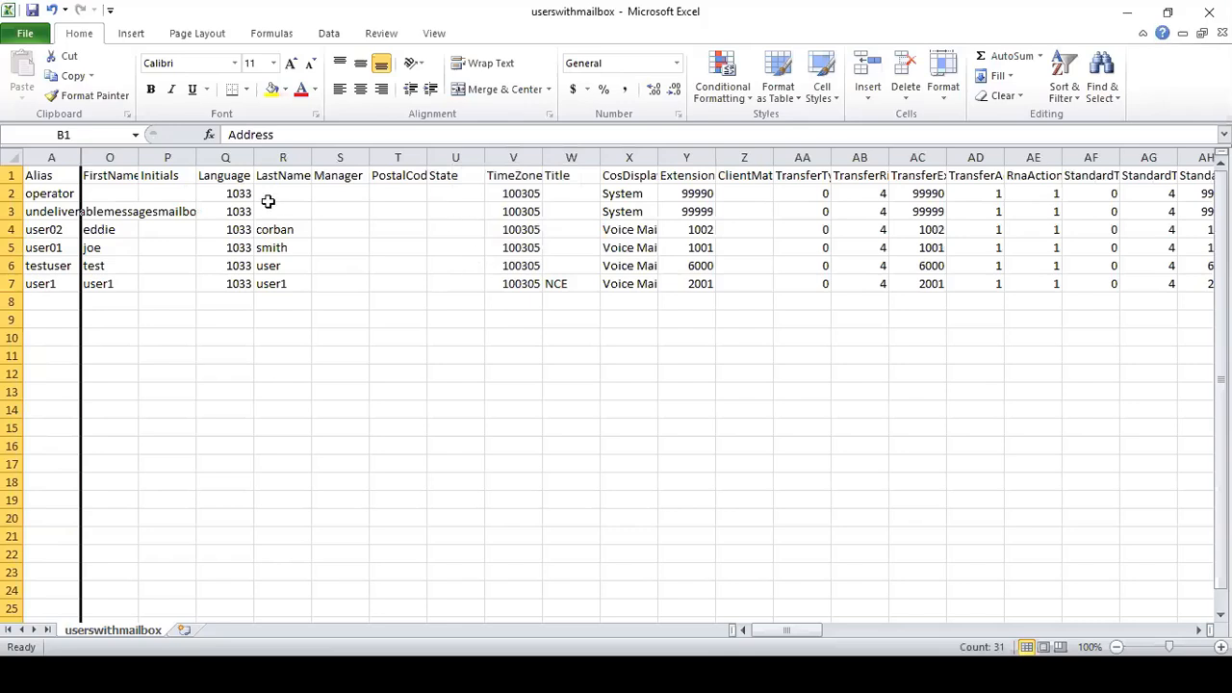
# Hide the Initials and Language columns between the first-name and last-name columns
pyautogui.moveTo(164, 158); pyautogui.dragTo(218, 159)
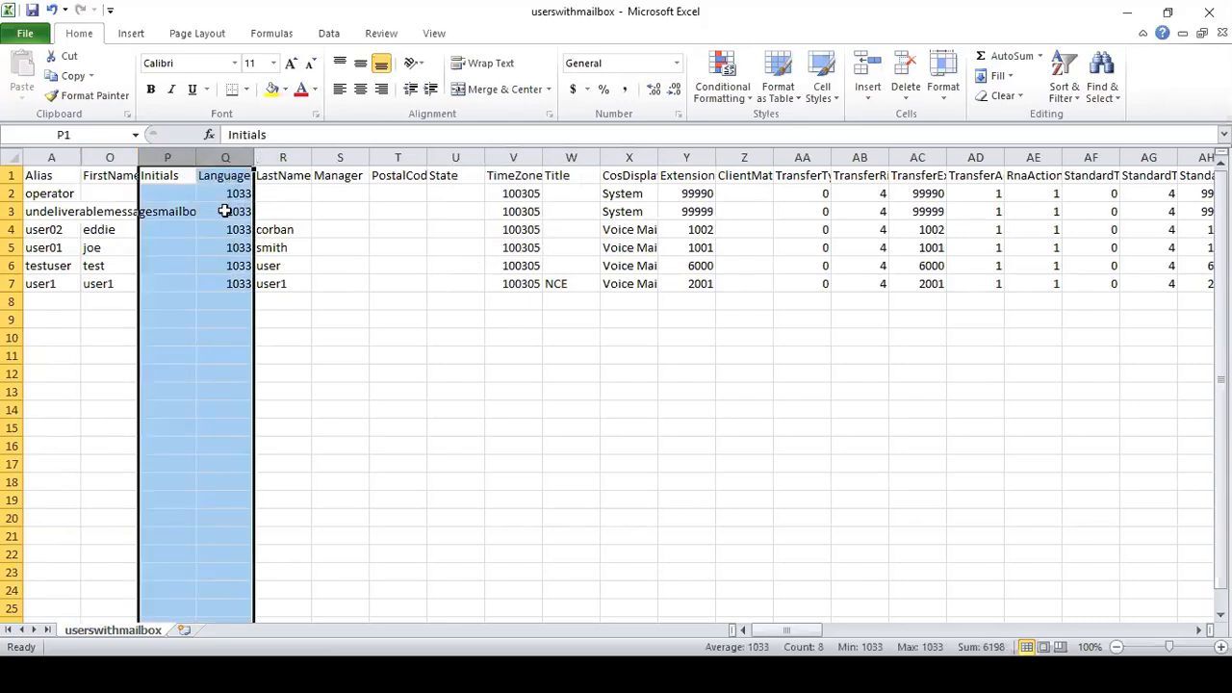
pyautogui.rightClick(225, 157)
pyautogui.click(280, 383)
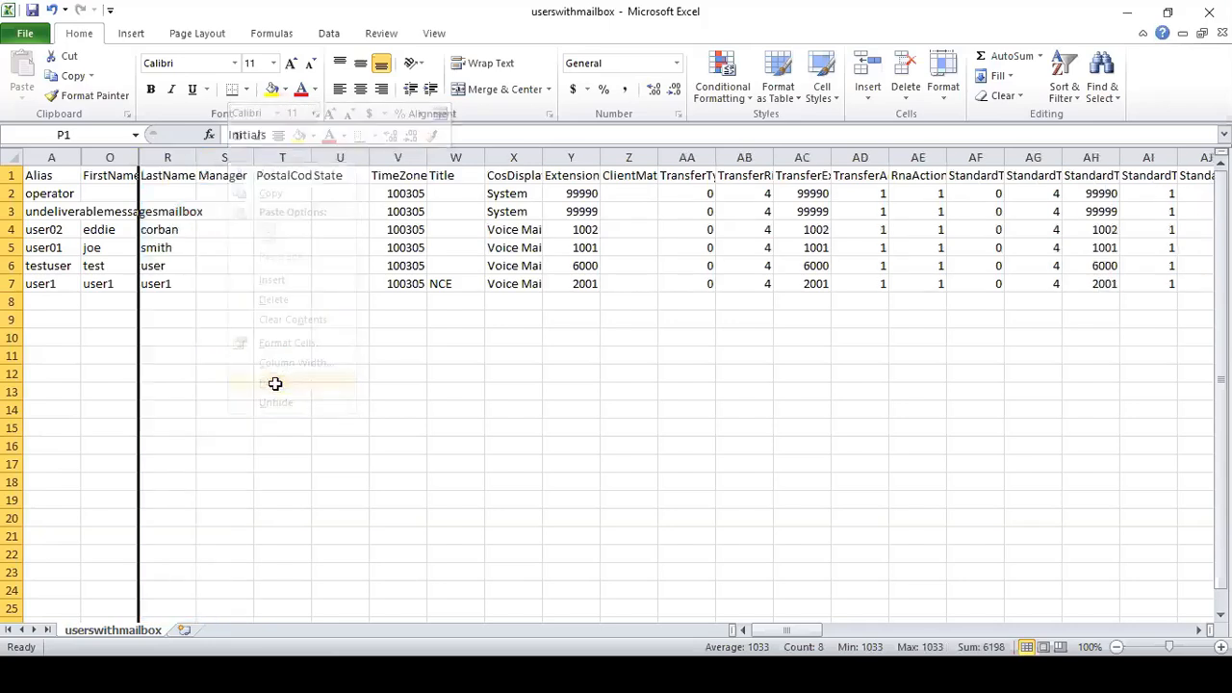
# Hide columns S through X, from Manager to the CosDisplay column
pyautogui.click(193, 180)
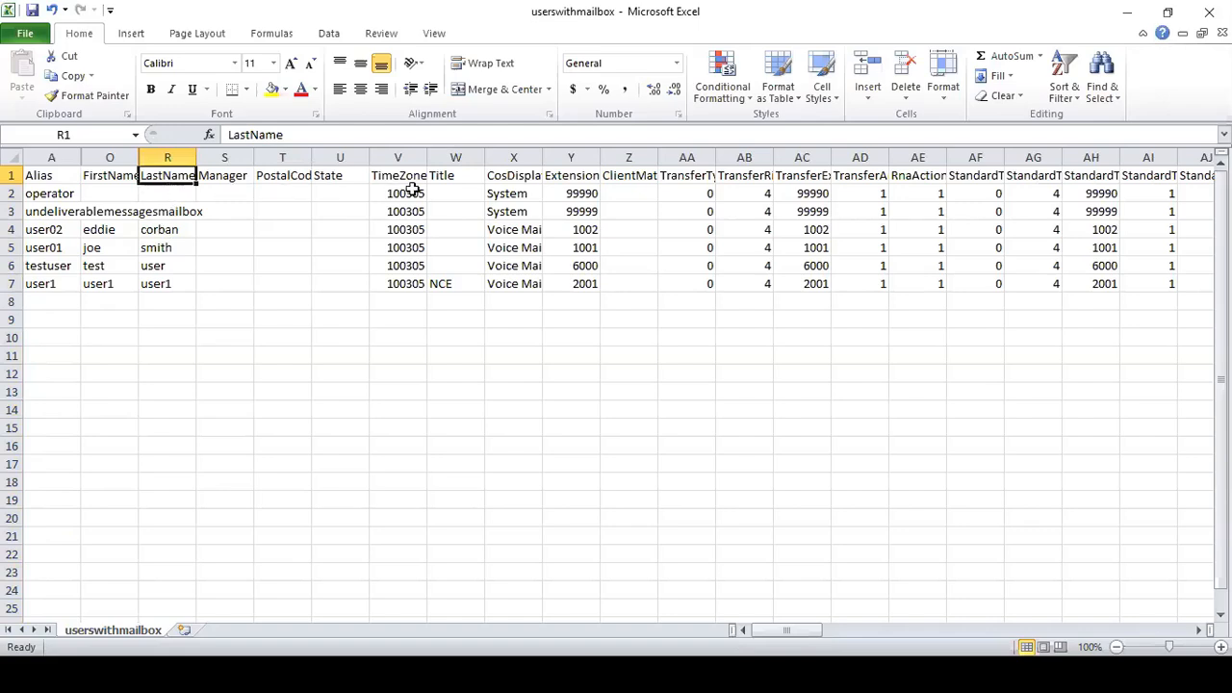
pyautogui.moveTo(222, 157); pyautogui.dragTo(526, 158)
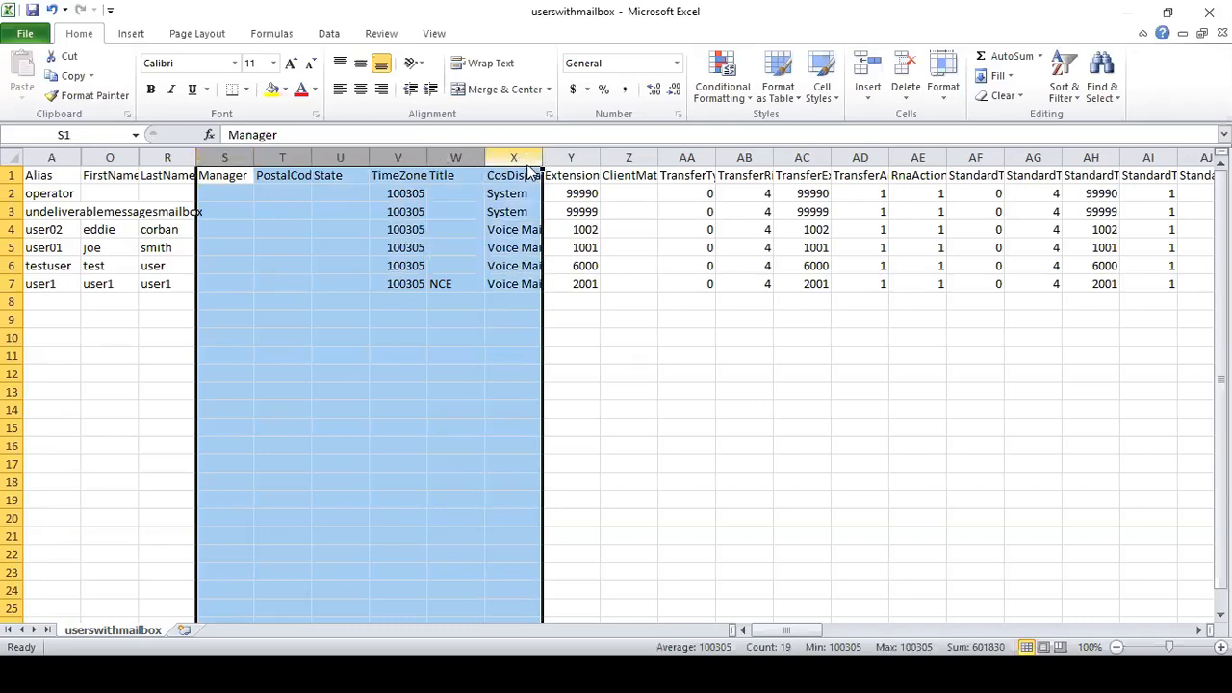
pyautogui.rightClick(527, 160)
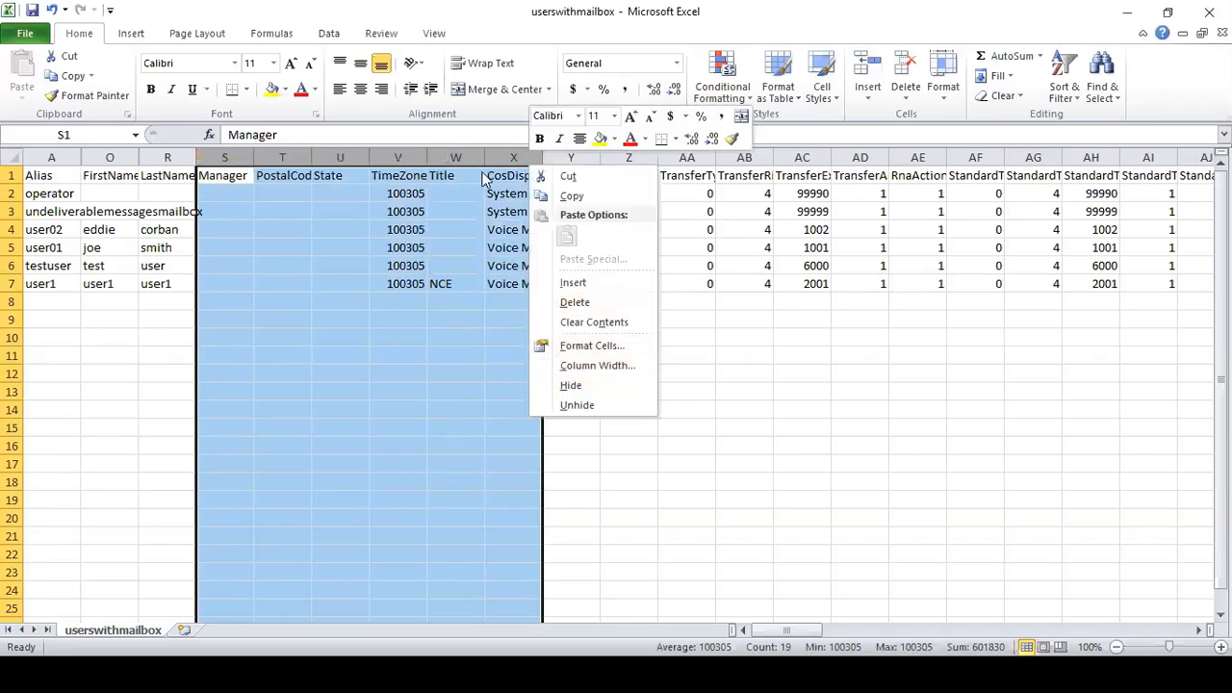
pyautogui.click(572, 385)
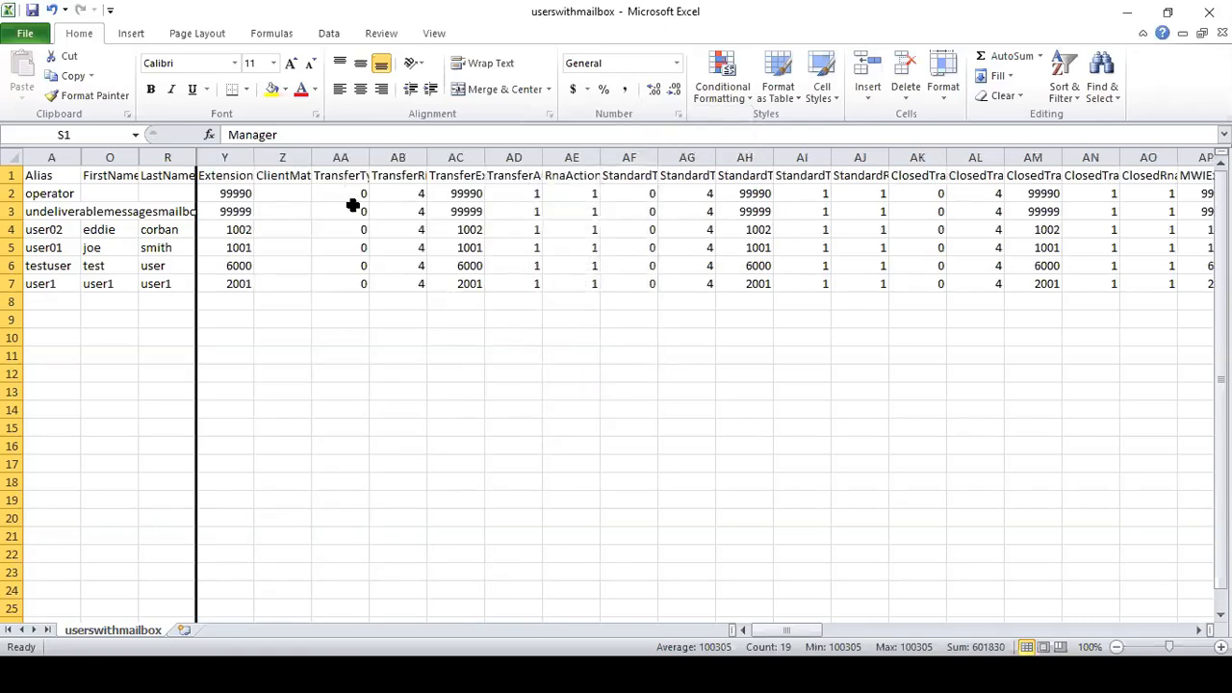
# Hide columns Z through AU, between the Extension and ListInDirectory columns
pyautogui.click(107, 194)
pyautogui.click(166, 193)
pyautogui.click(221, 189)
pyautogui.moveTo(280, 156); pyautogui.dragTo(398, 203)
pyautogui.click(375, 227)
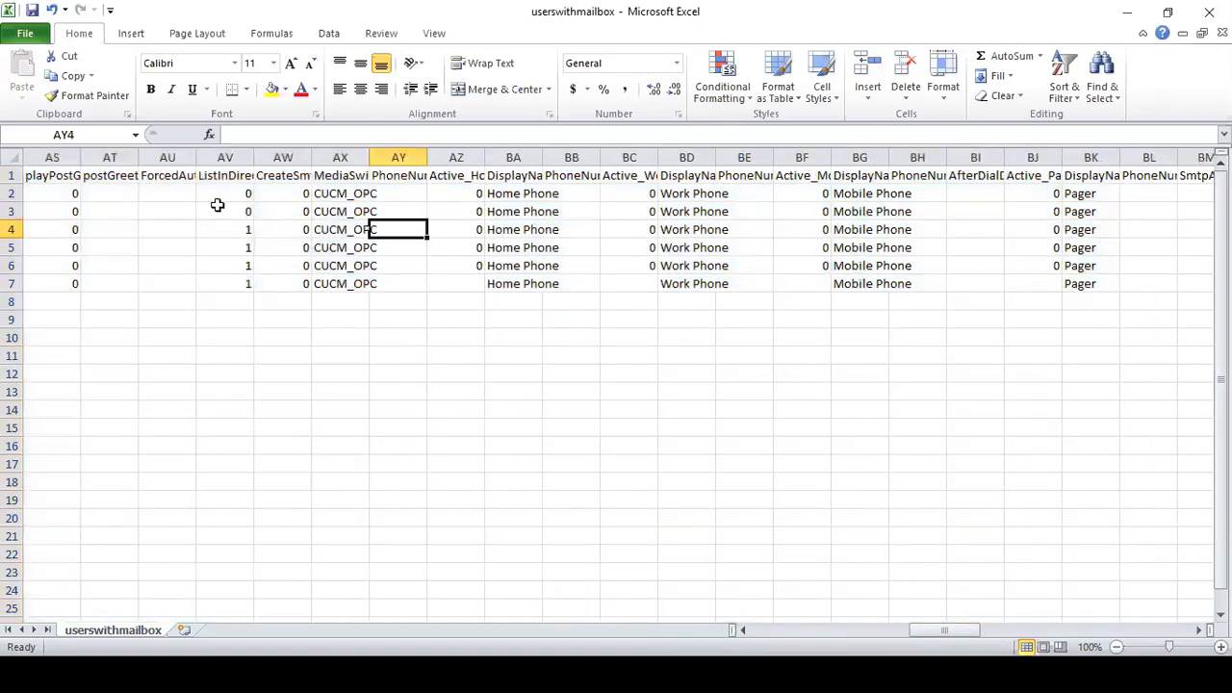
pyautogui.click(225, 157)
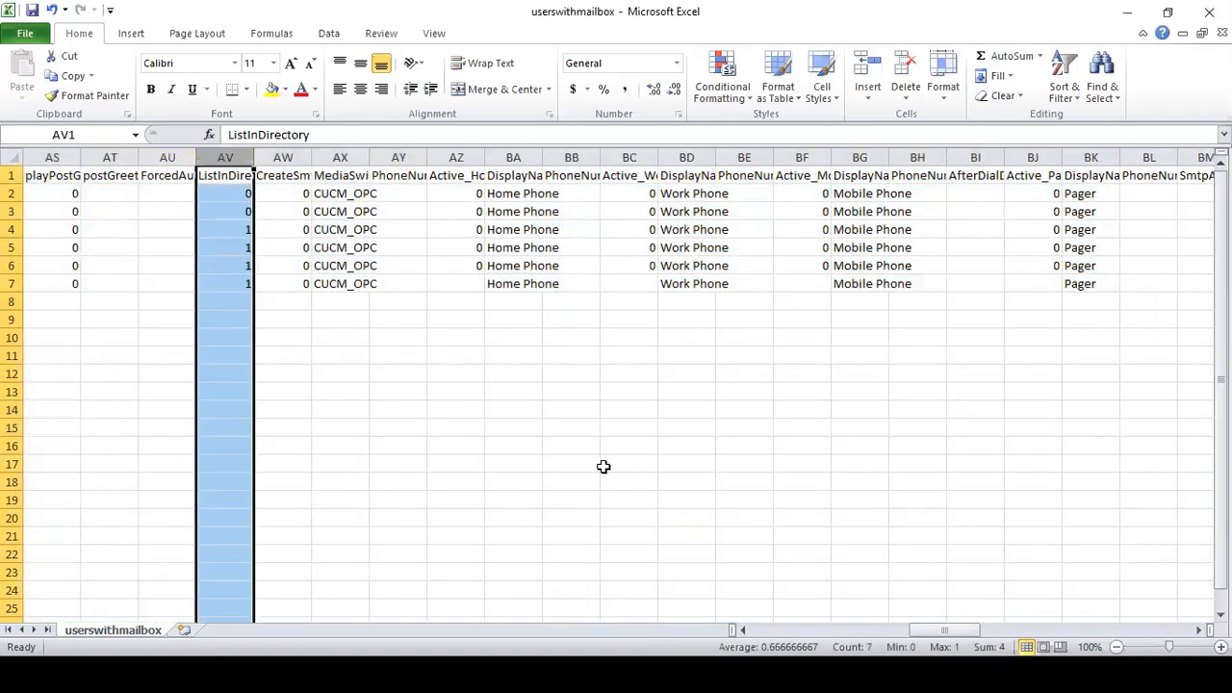
pyautogui.moveTo(936, 632); pyautogui.dragTo(908, 638)
pyautogui.moveTo(745, 157); pyautogui.dragTo(289, 157)
pyautogui.rightClick(289, 157)
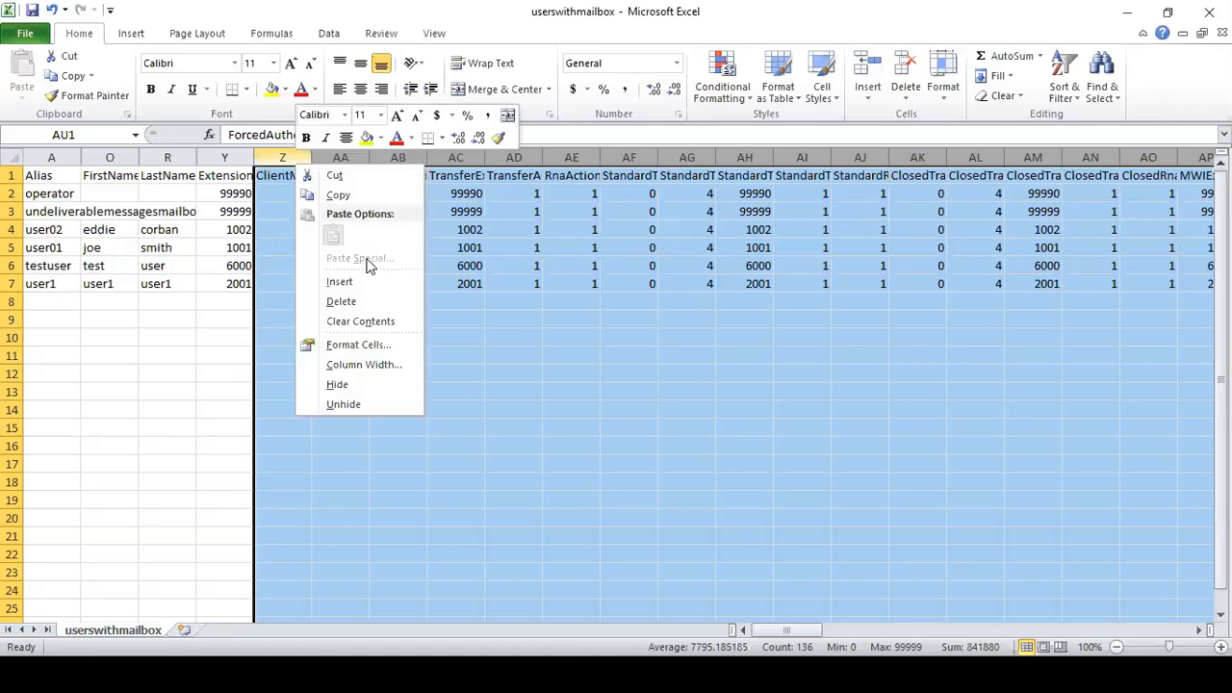
pyautogui.click(347, 386)
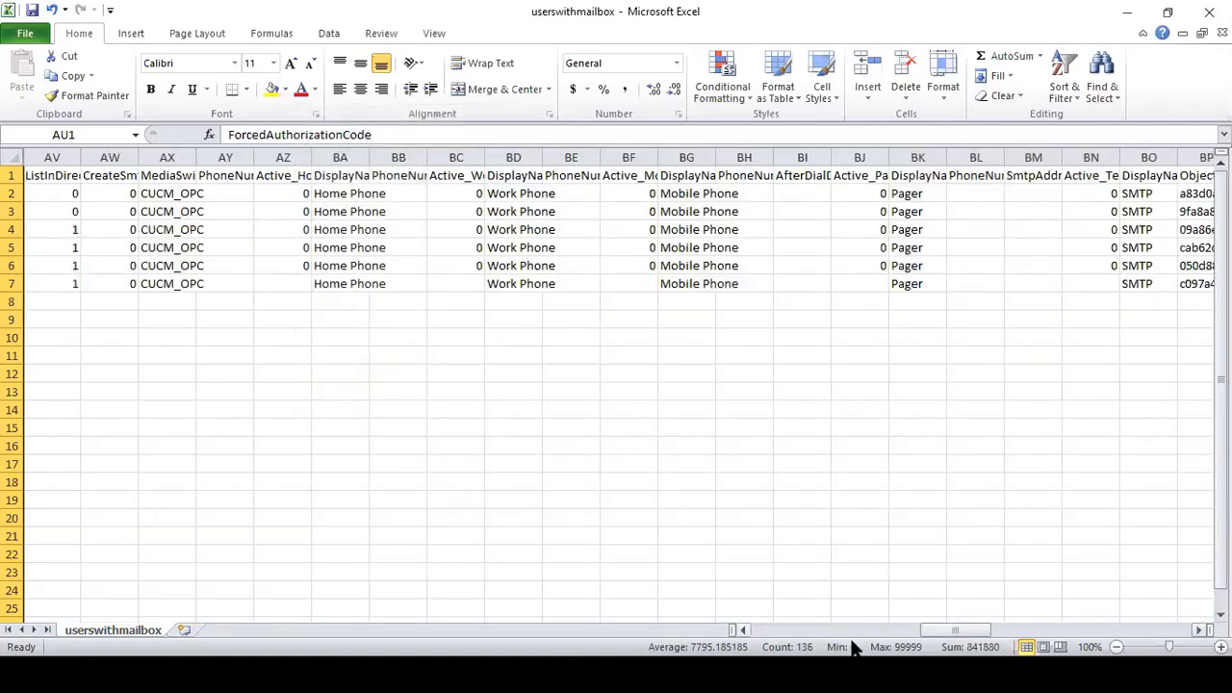
# Hide columns AW through EG, covering everything after the ListInDirectory column
pyautogui.moveTo(951, 631); pyautogui.dragTo(781, 631)
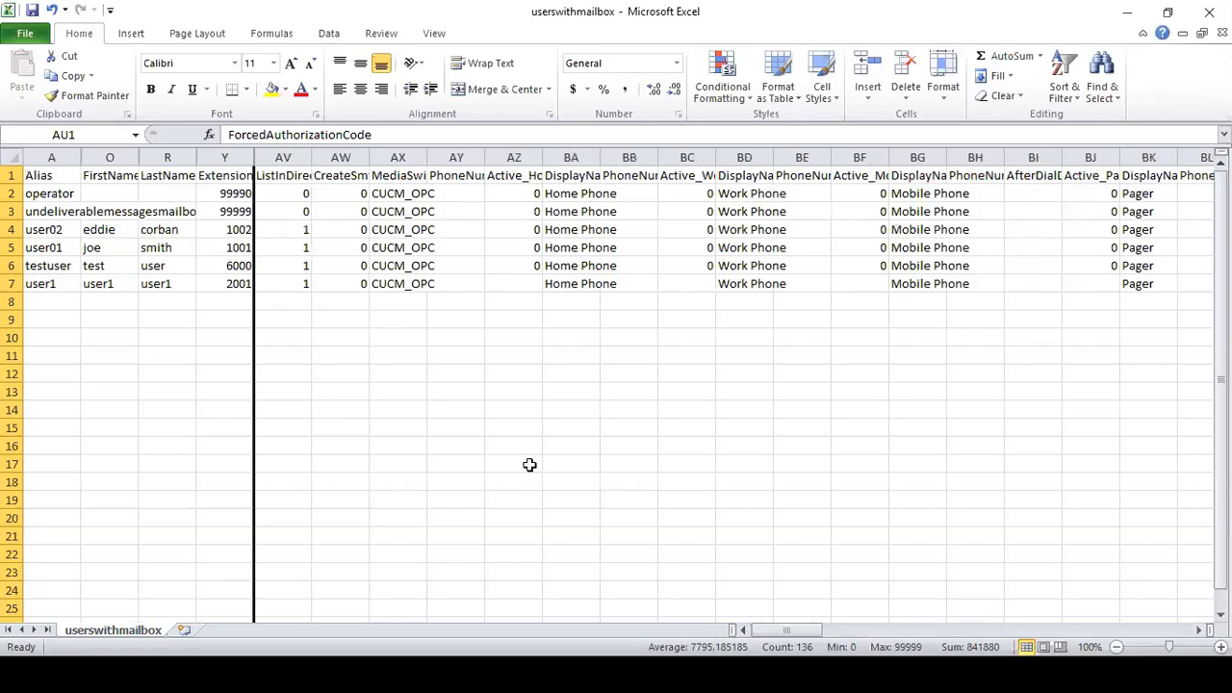
pyautogui.moveTo(337, 157); pyautogui.dragTo(1132, 157)
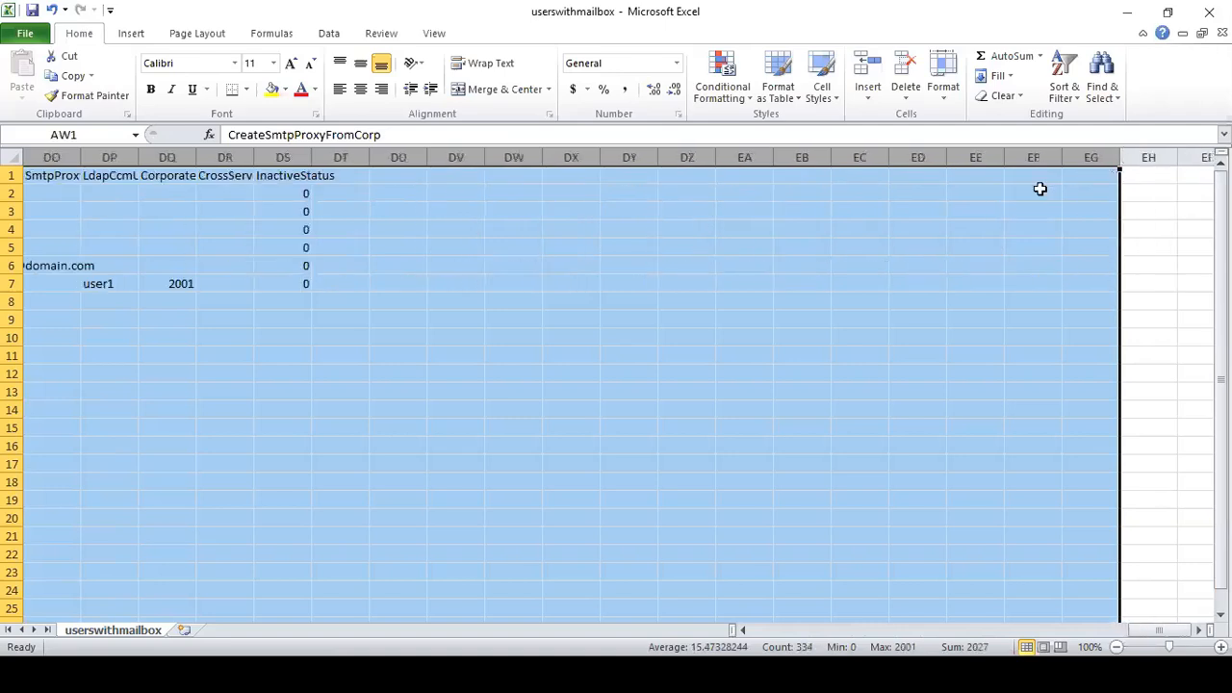
pyautogui.rightClick(687, 157)
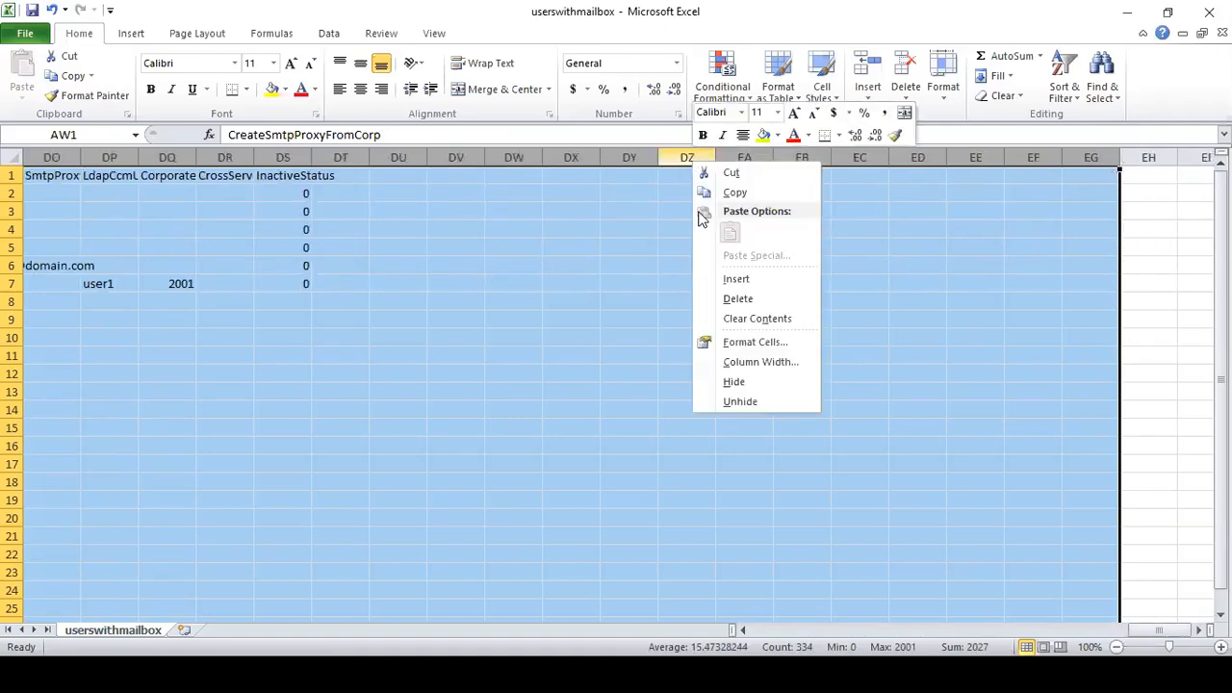
pyautogui.click(734, 383)
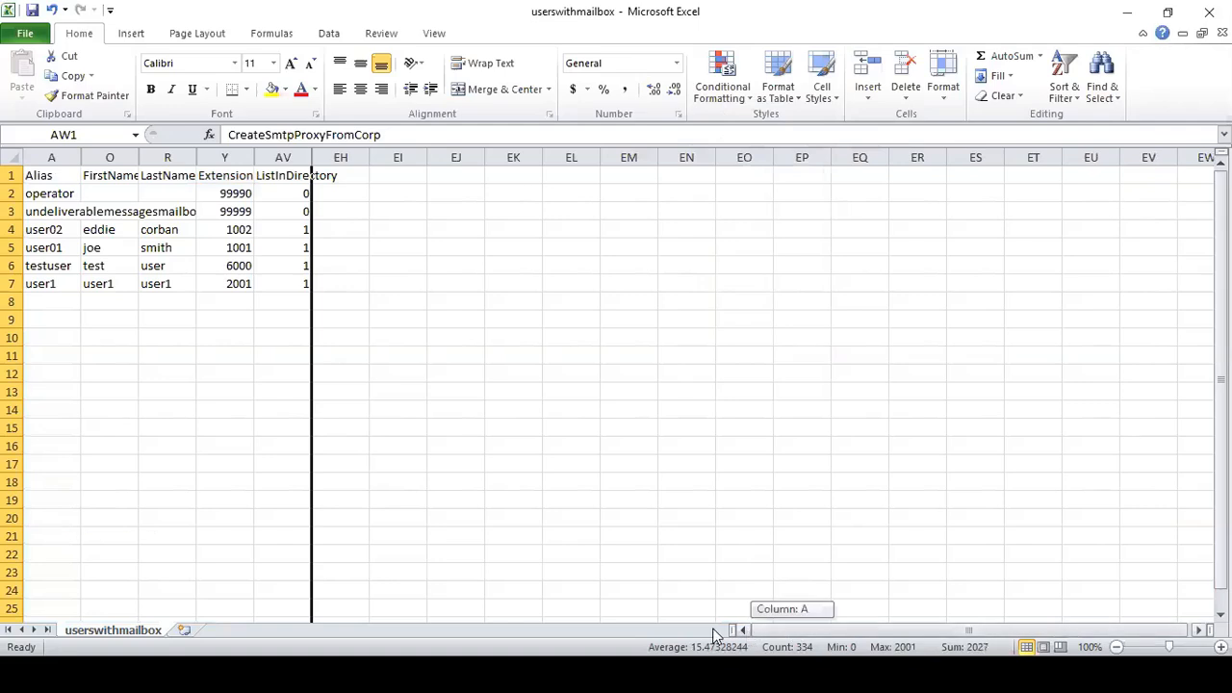
pyautogui.click(373, 373)
# Try to autofit all column widths in the userswithmailbox sheet, and undo the change
pyautogui.click(10, 159)
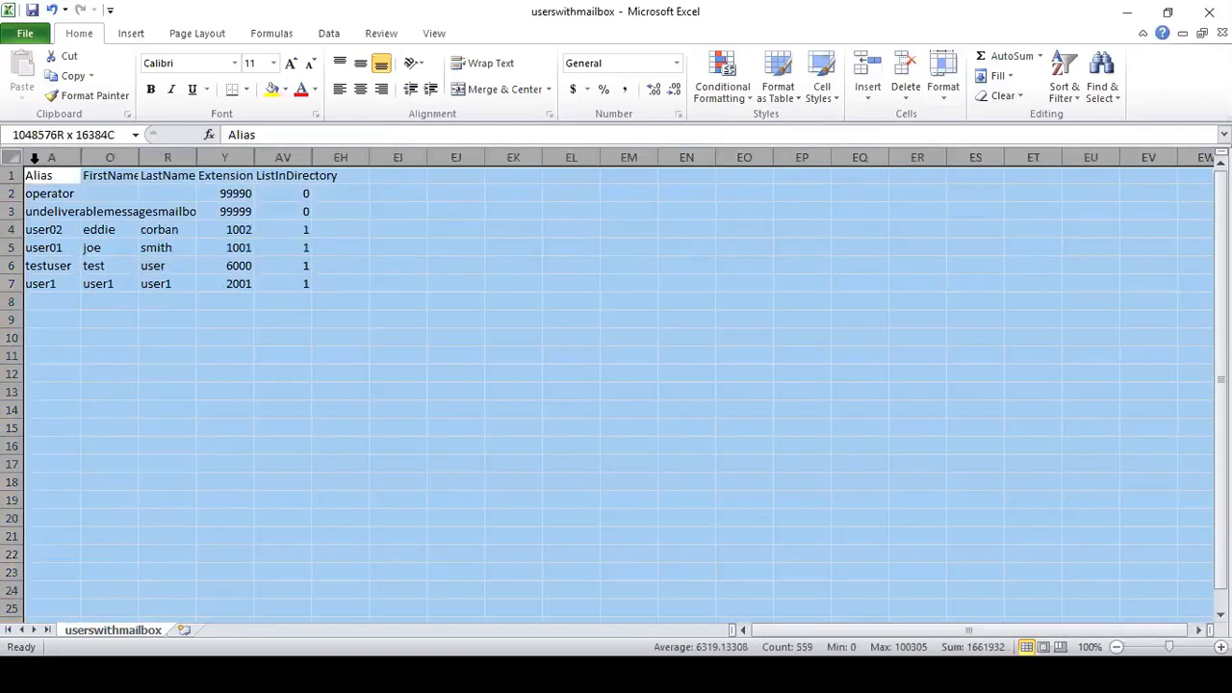
pyautogui.doubleClick(81, 157)
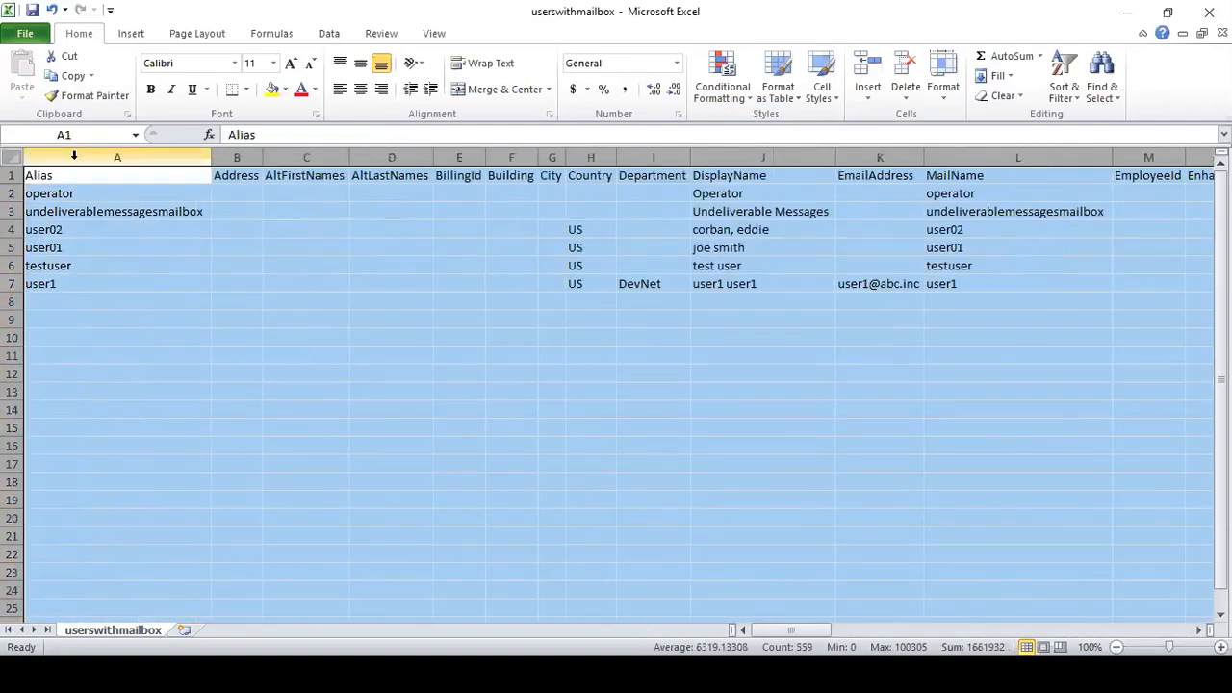
pyautogui.hotkey('ctrl', 'z')
pyautogui.click(106, 247)
# Copy the visible user data in A1:AV8 and create a new blank workbook
pyautogui.click(45, 178)
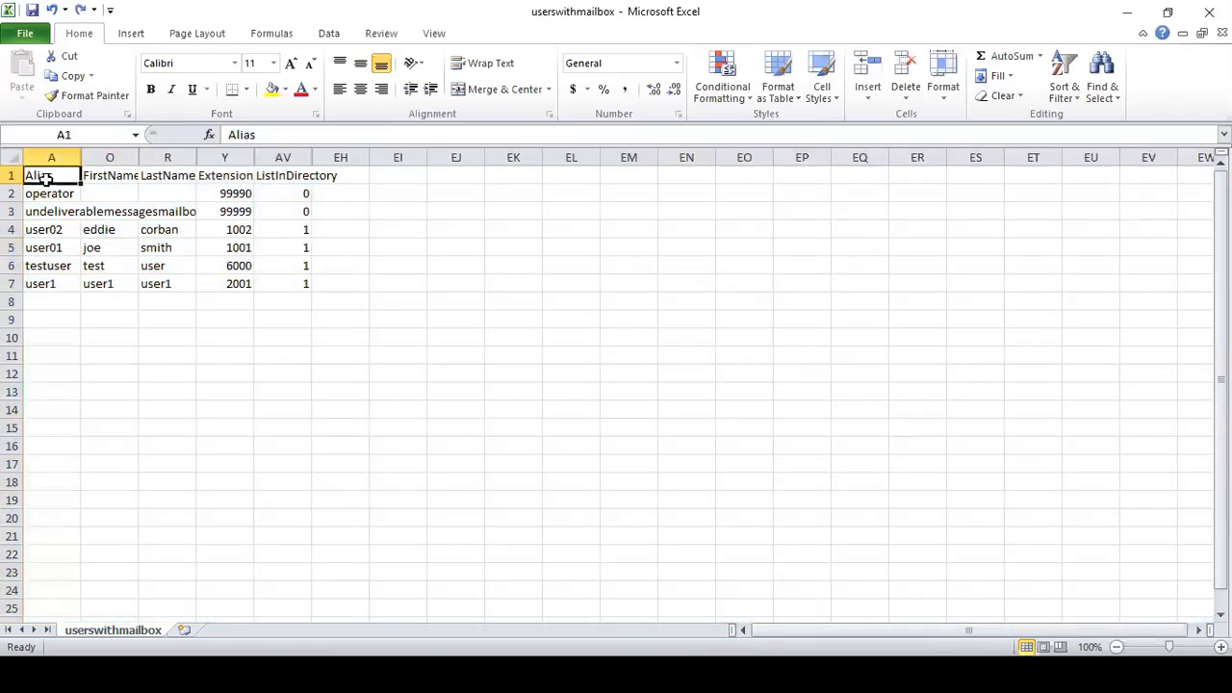
pyautogui.moveTo(45, 178); pyautogui.dragTo(307, 296)
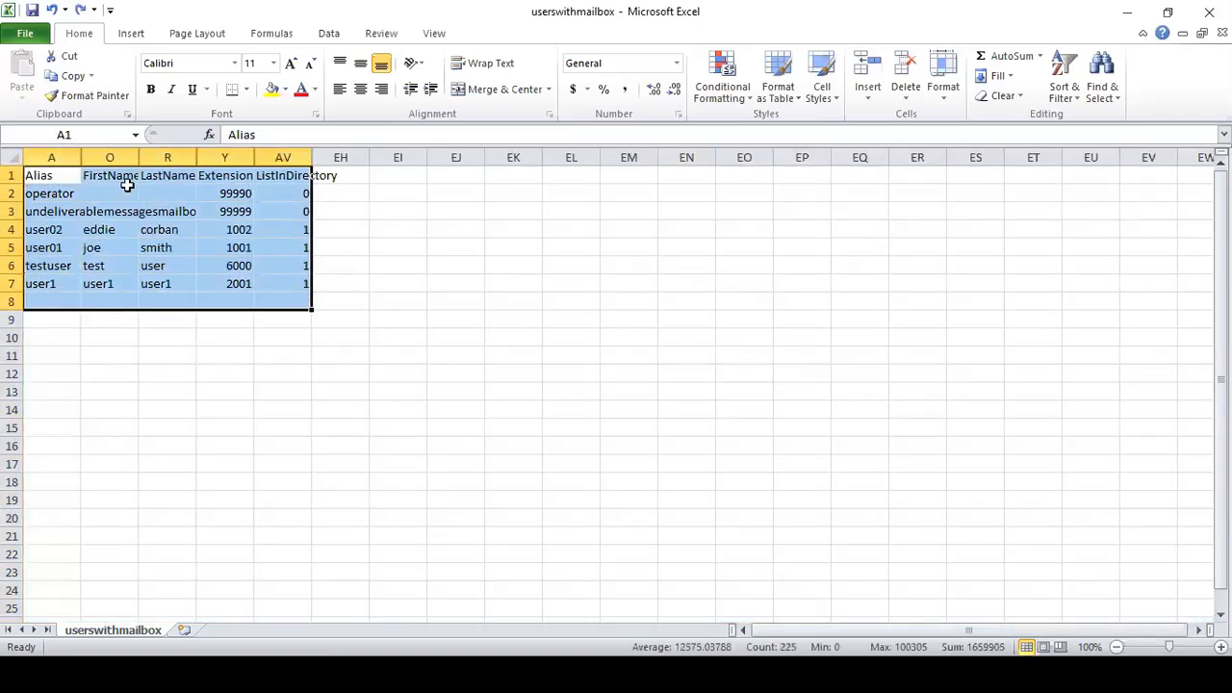
pyautogui.hotkey('ctrl', 'c')
pyautogui.hotkey('ctrl', 'n')
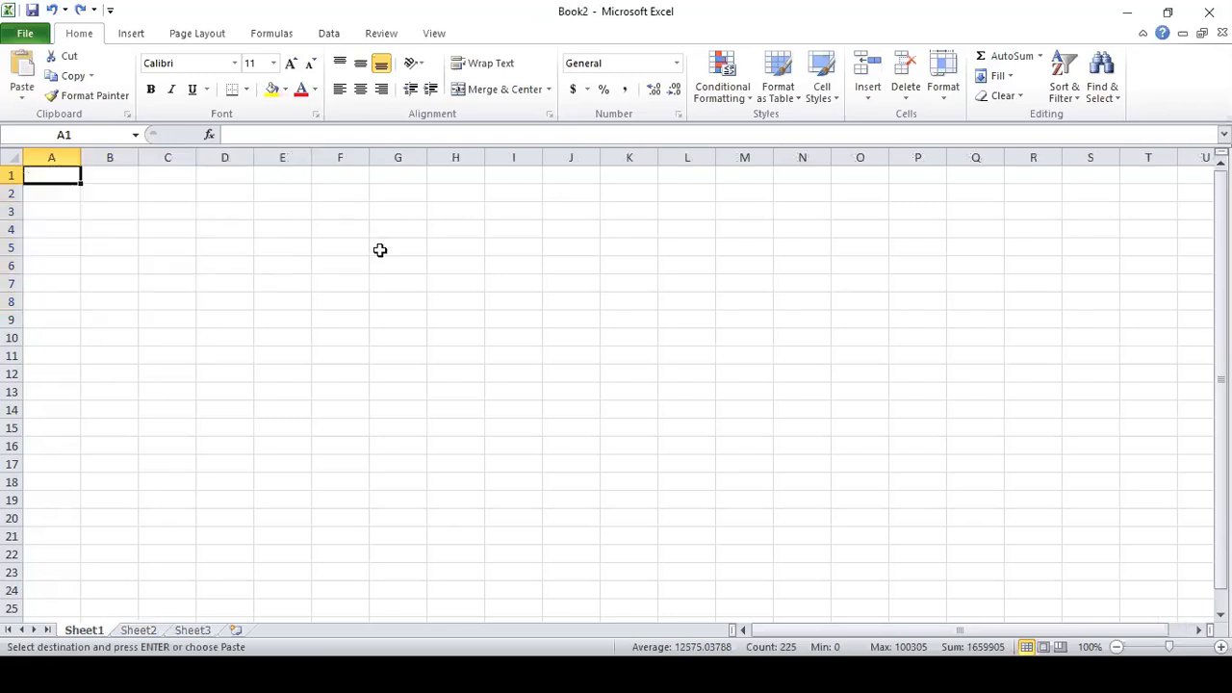
# Paste the copied user data as values at A1 of the new workbook, and undo the paste
pyautogui.rightClick(50, 174)
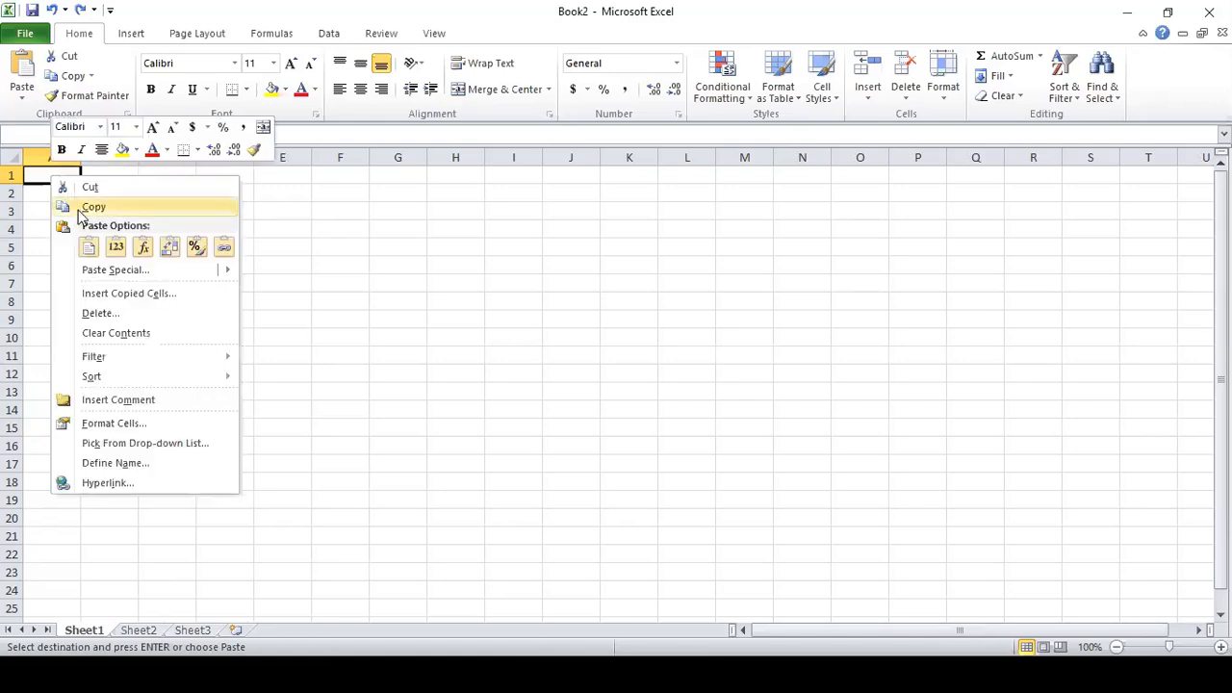
pyautogui.click(114, 248)
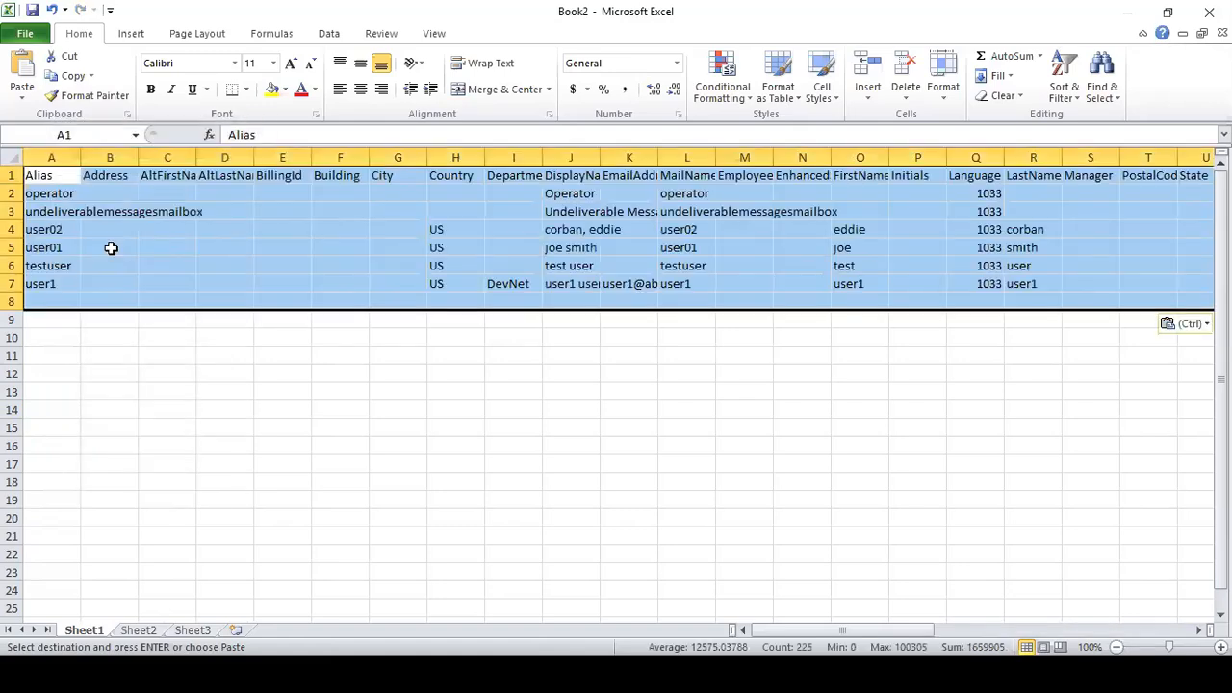
pyautogui.hotkey('ctrl', 'z')
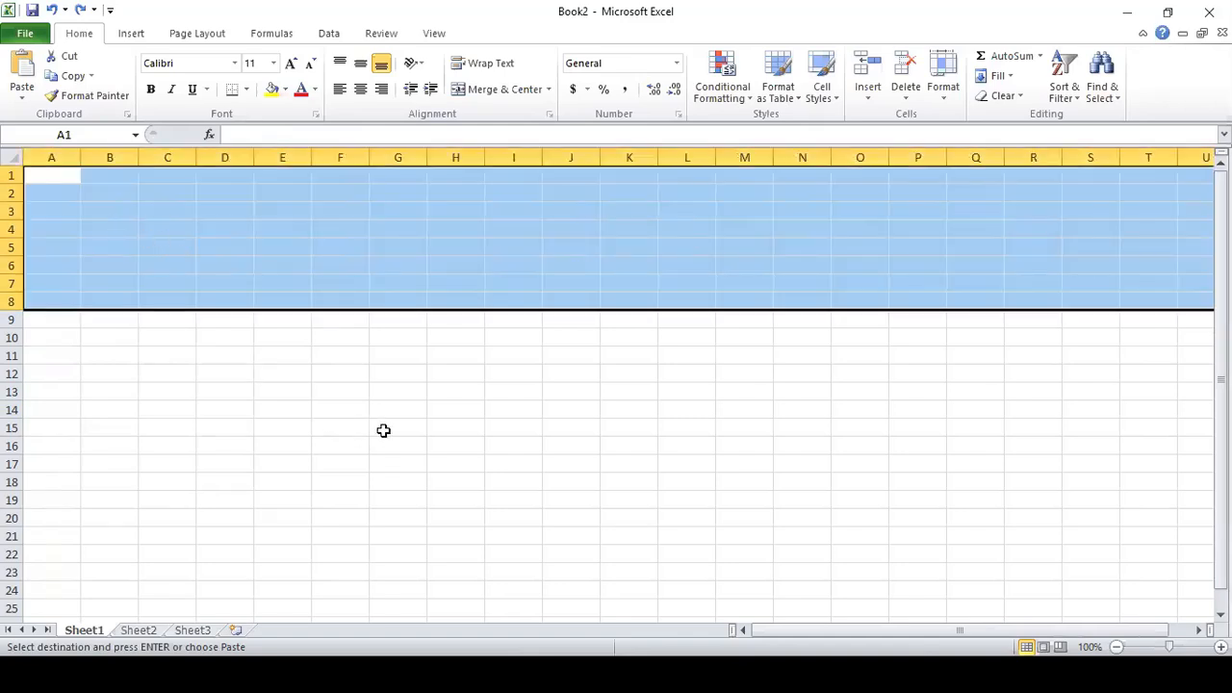
# Return to the userswithmailbox workbook and copy the selected range A1:AV8 again
pyautogui.hotkey('alt', 'Tab')
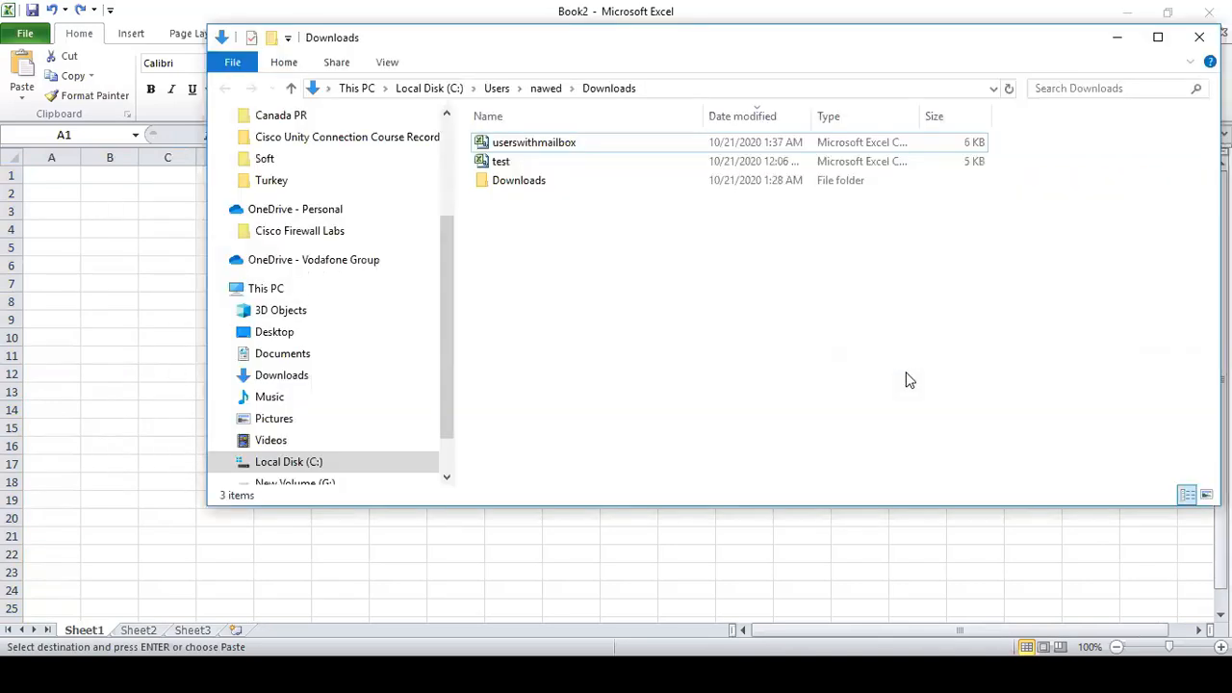
pyautogui.click(544, 152)
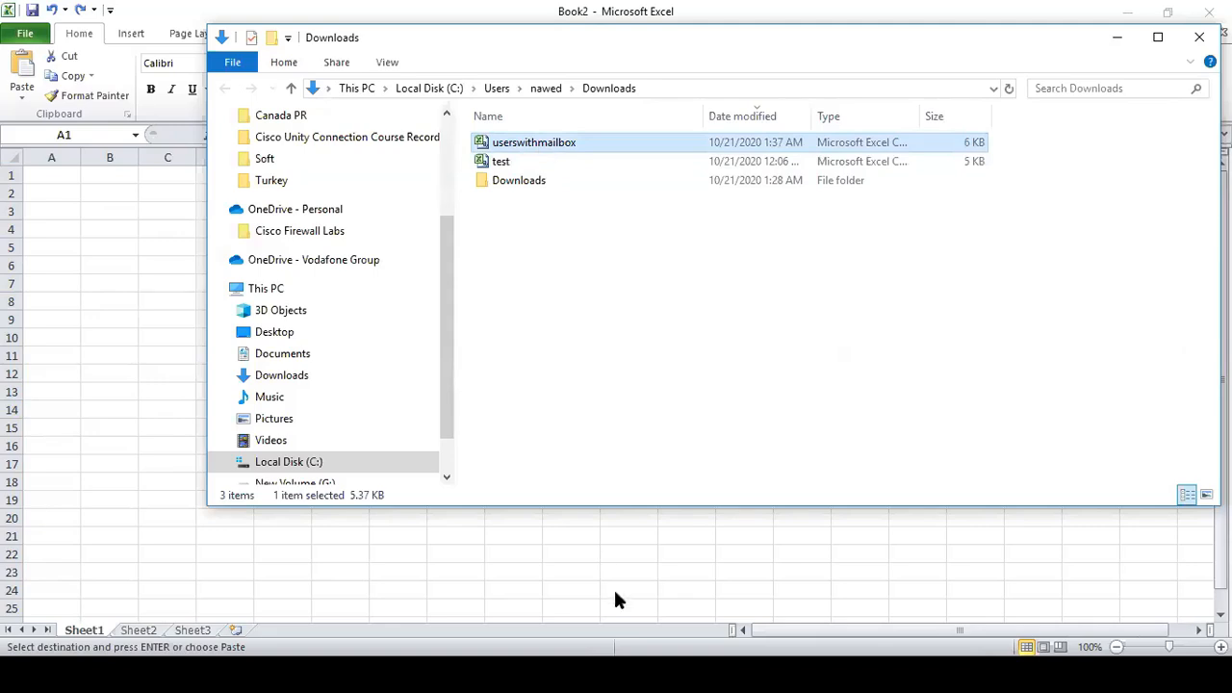
pyautogui.click(624, 626)
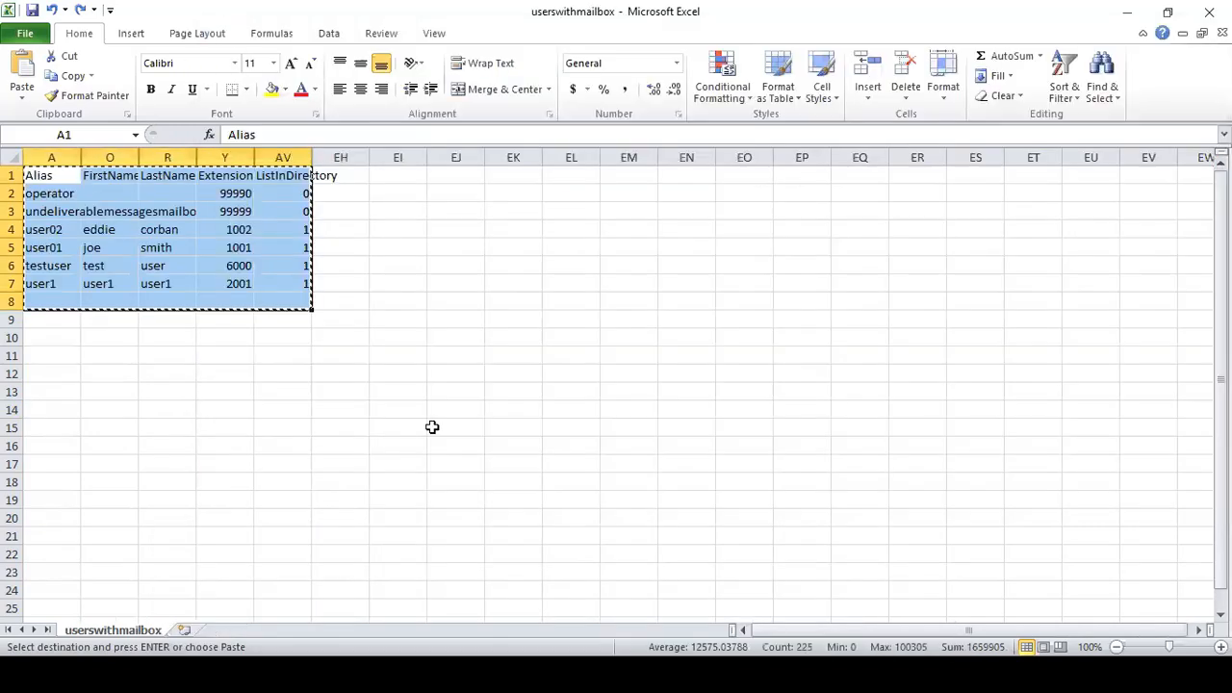
pyautogui.rightClick(158, 201)
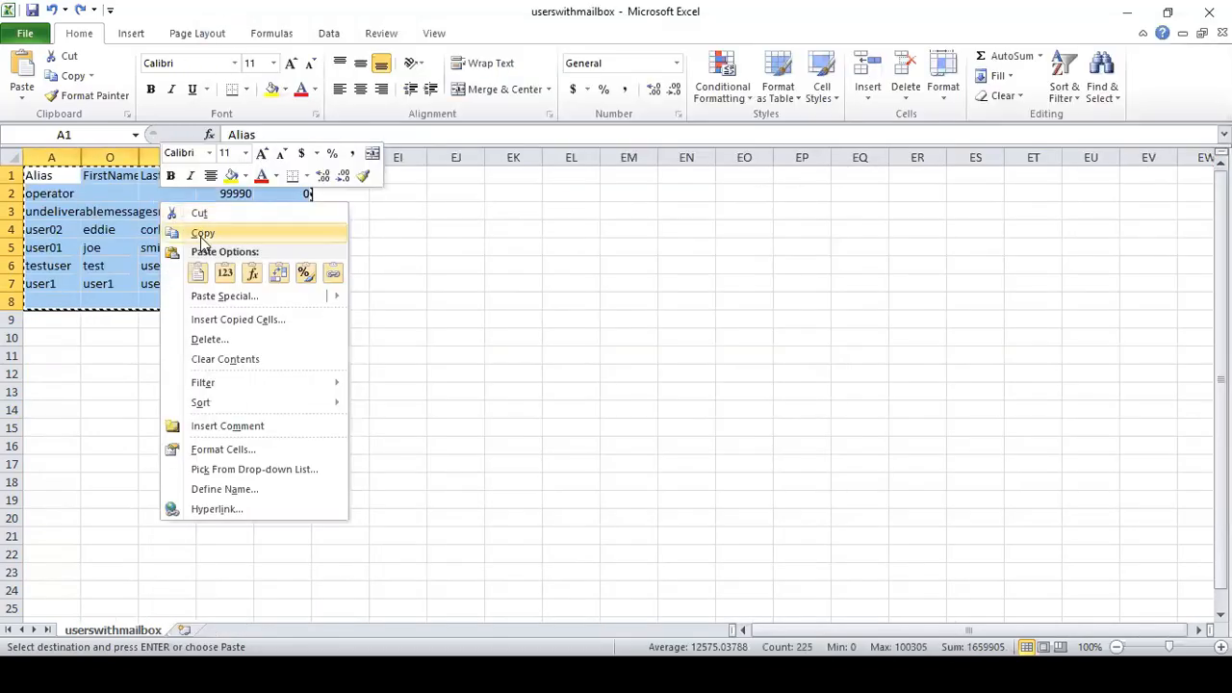
pyautogui.click(201, 231)
pyautogui.click(375, 411)
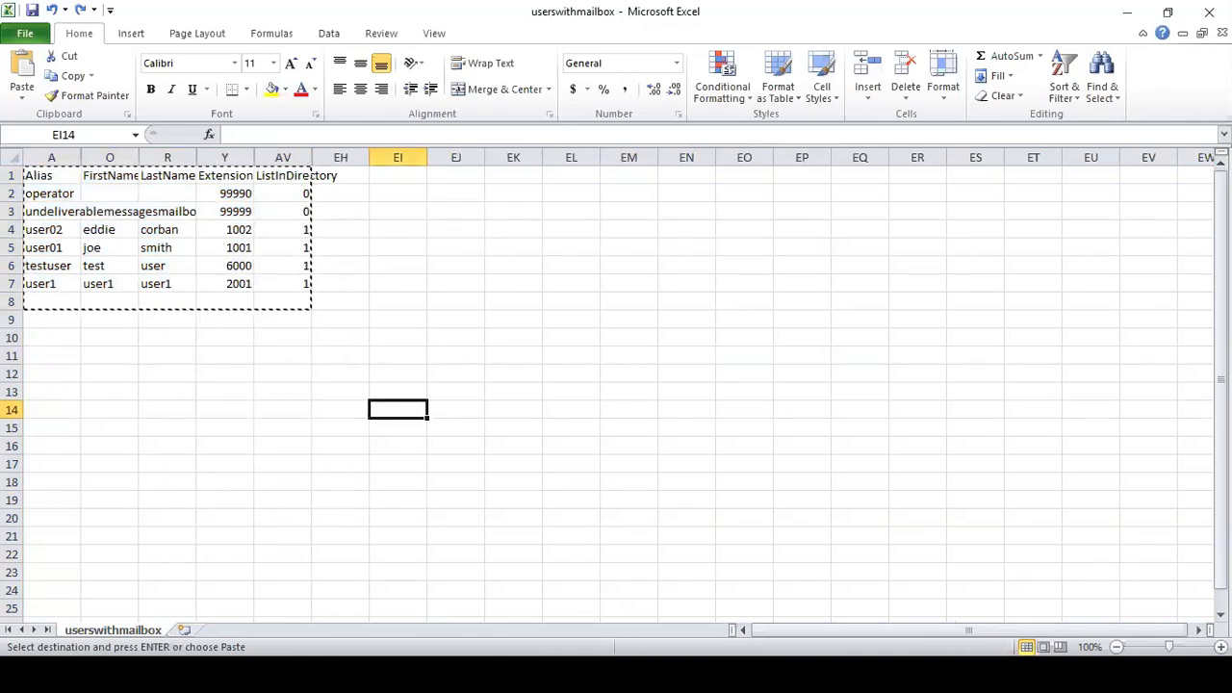
# Try to paste the copied range at A1 of Book2, check the Paste Special options, and cancel
pyautogui.click(554, 674)
pyautogui.click(763, 616)
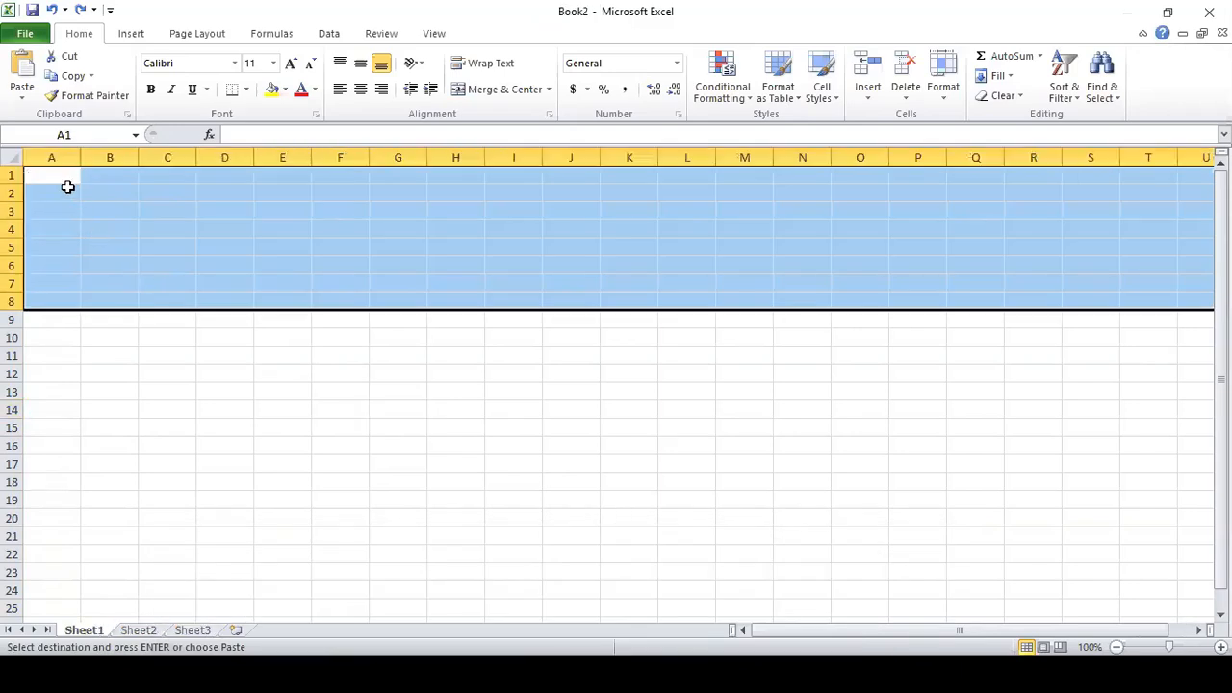
pyautogui.click(63, 179)
pyautogui.rightClick(64, 186)
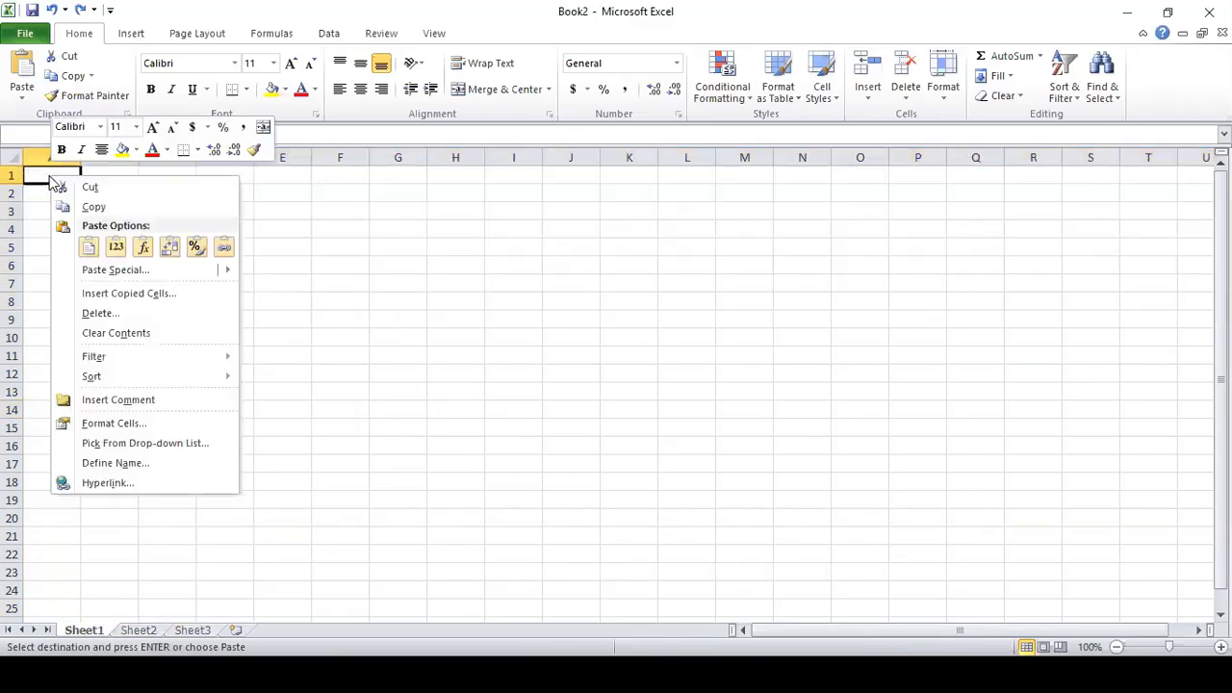
pyautogui.click(89, 246)
pyautogui.moveTo(126, 273)
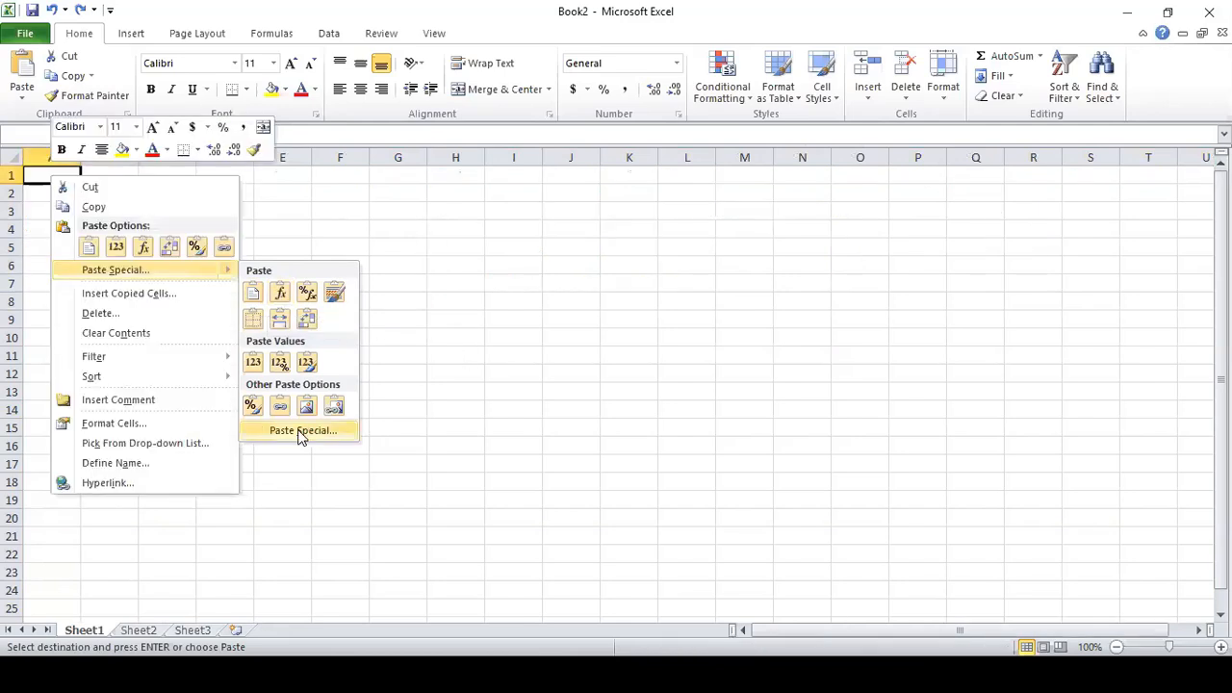
pyautogui.press('Escape')
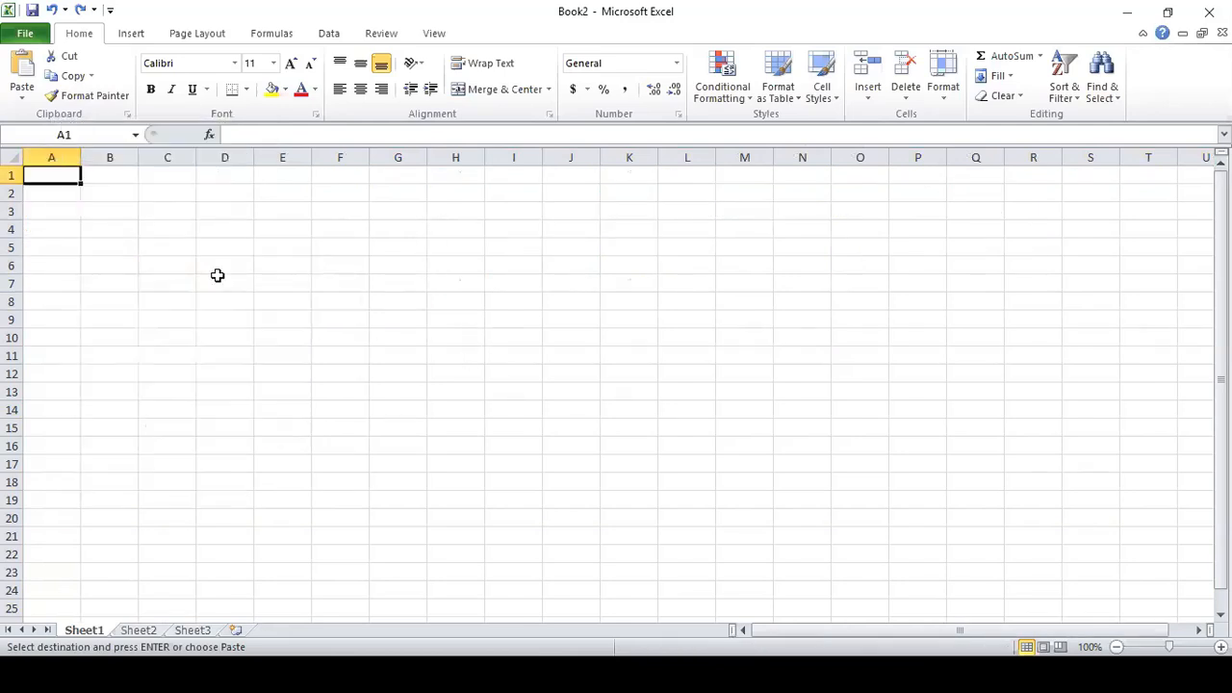
# Cancel the old copy in userswithmailbox, copy the data range A1:AV7 and return to Book2
pyautogui.hotkey('alt', 'Tab')
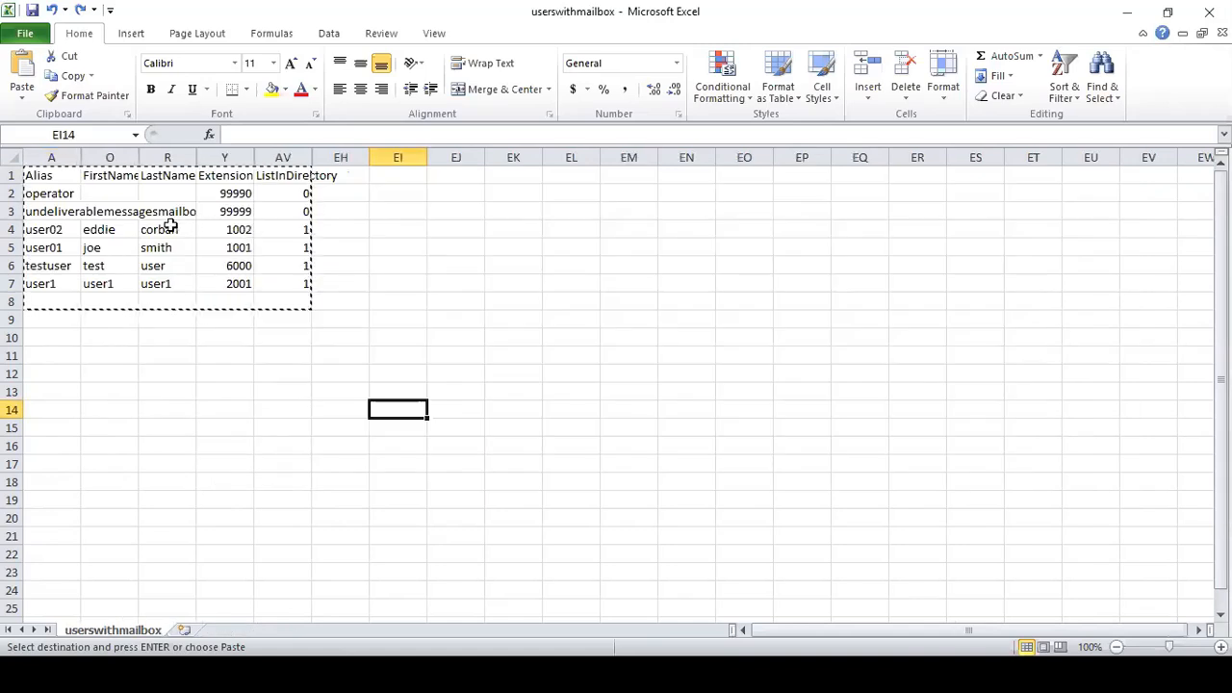
pyautogui.click(381, 261)
pyautogui.press('Escape')
pyautogui.moveTo(47, 175); pyautogui.dragTo(289, 278)
pyautogui.hotkey('ctrl', 'c')
pyautogui.hotkey('alt', 'Tab')
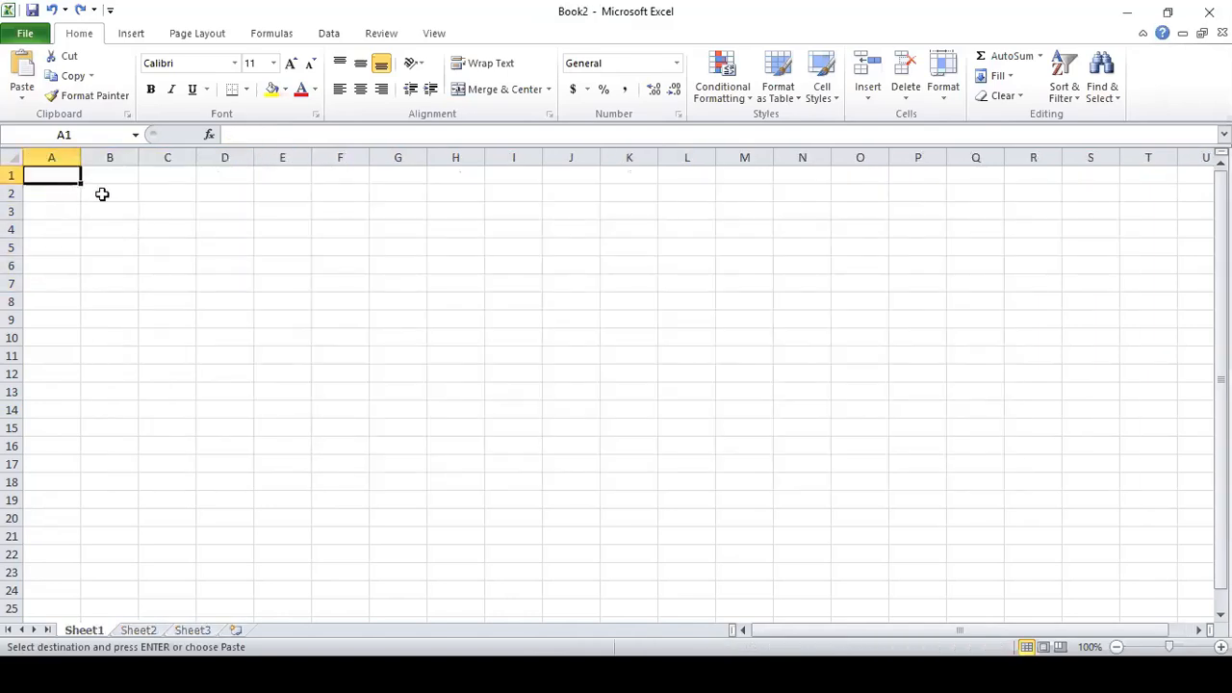
# Try a regular paste of the copied data at A1 of Book2's Sheet1
pyautogui.click(102, 195)
pyautogui.rightClick(85, 195)
pyautogui.click(52, 172)
pyautogui.rightClick(54, 174)
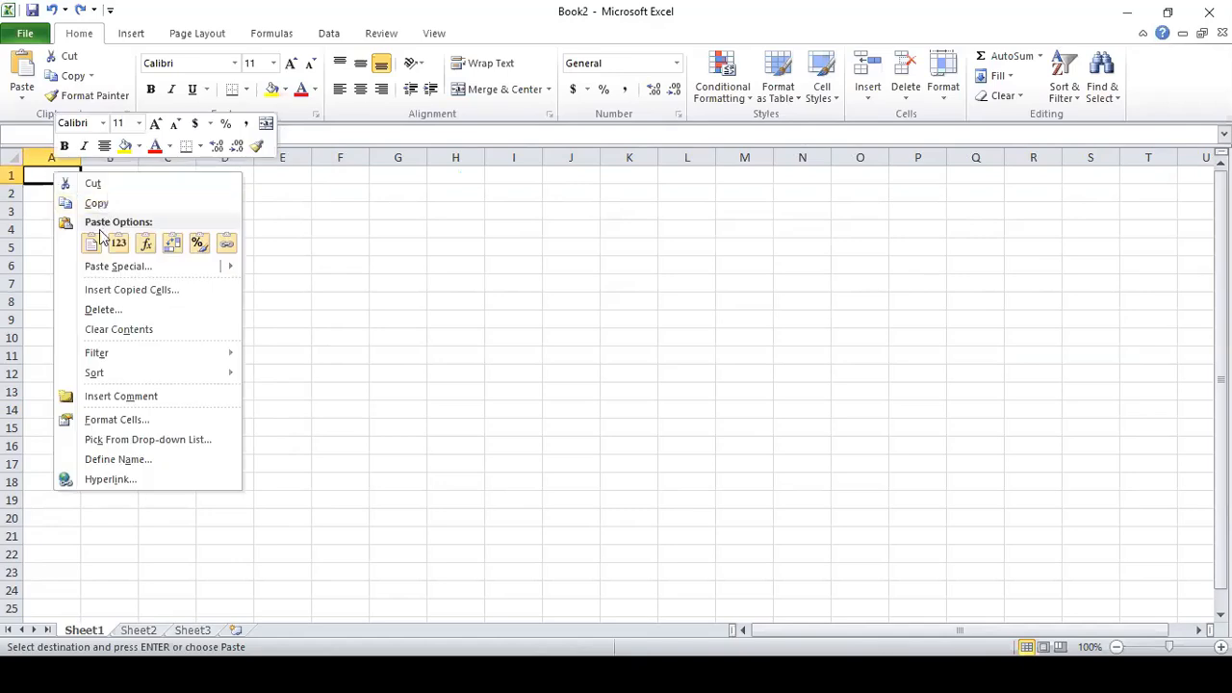
pyautogui.click(93, 244)
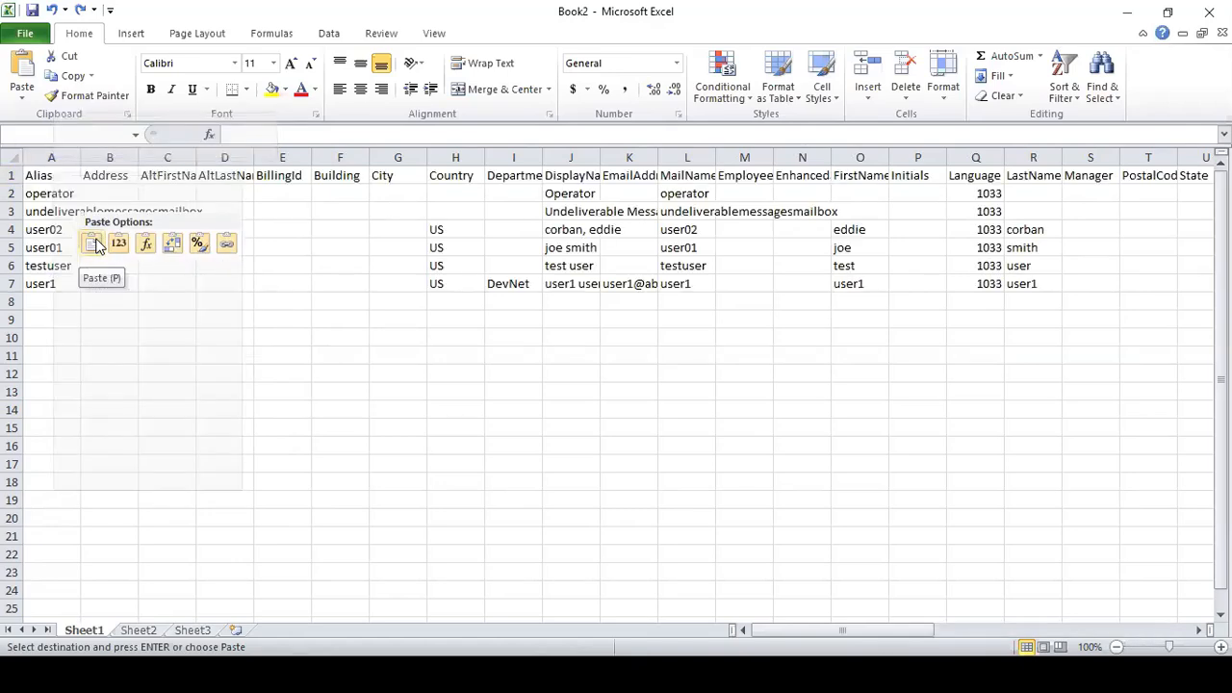
pyautogui.click(657, 267)
# Return to the userswithmailbox workbook and cancel its pending copy selection
pyautogui.hotkey('alt', 'Tab')
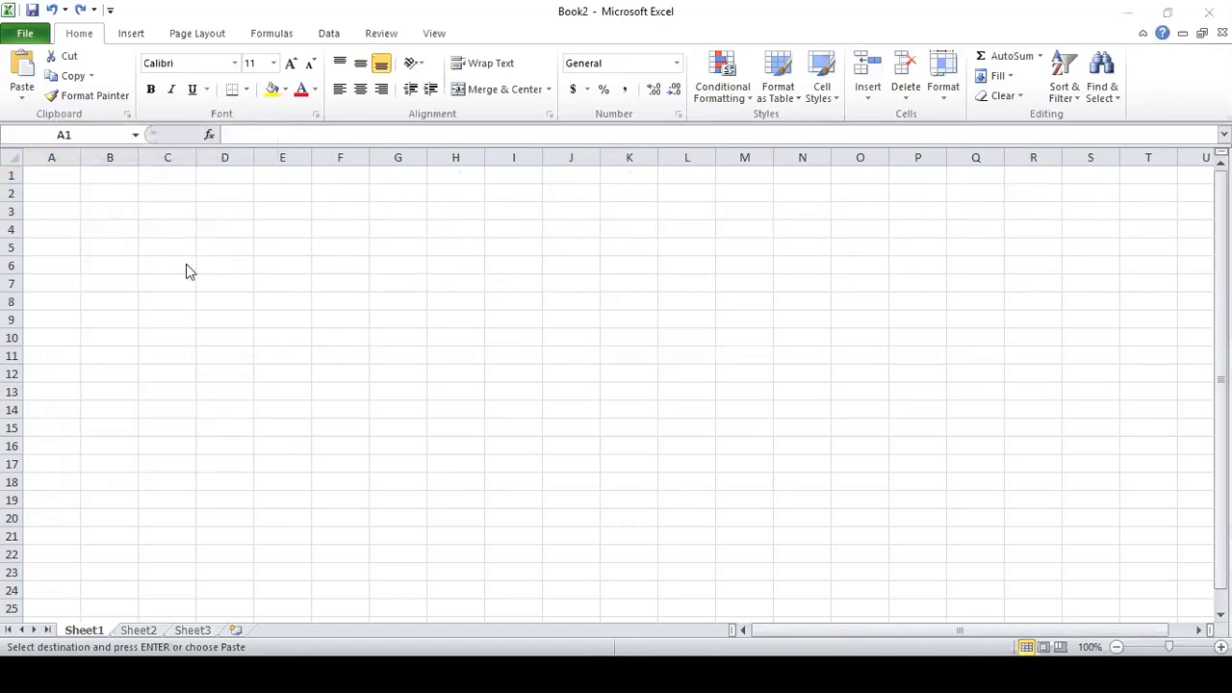
pyautogui.hotkey('alt', 'Tab')
pyautogui.click(396, 324)
pyautogui.press('Escape')
pyautogui.moveTo(51, 179); pyautogui.dragTo(323, 181)
pyautogui.click(285, 177)
pyautogui.moveTo(47, 179)
pyautogui.mouseDown()
pyautogui.moveTo(121, 181)
pyautogui.moveTo(60, 176)
pyautogui.mouseUp()
pyautogui.hotkey('ctrl', 'c')
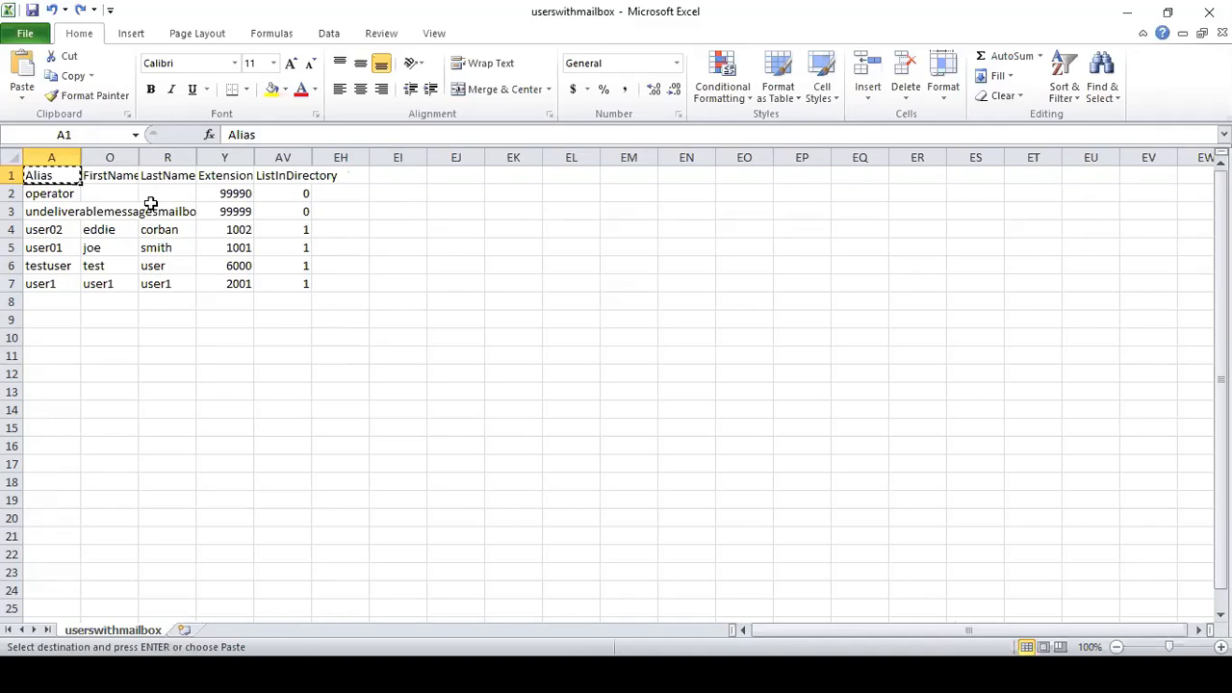
pyautogui.press('Escape')
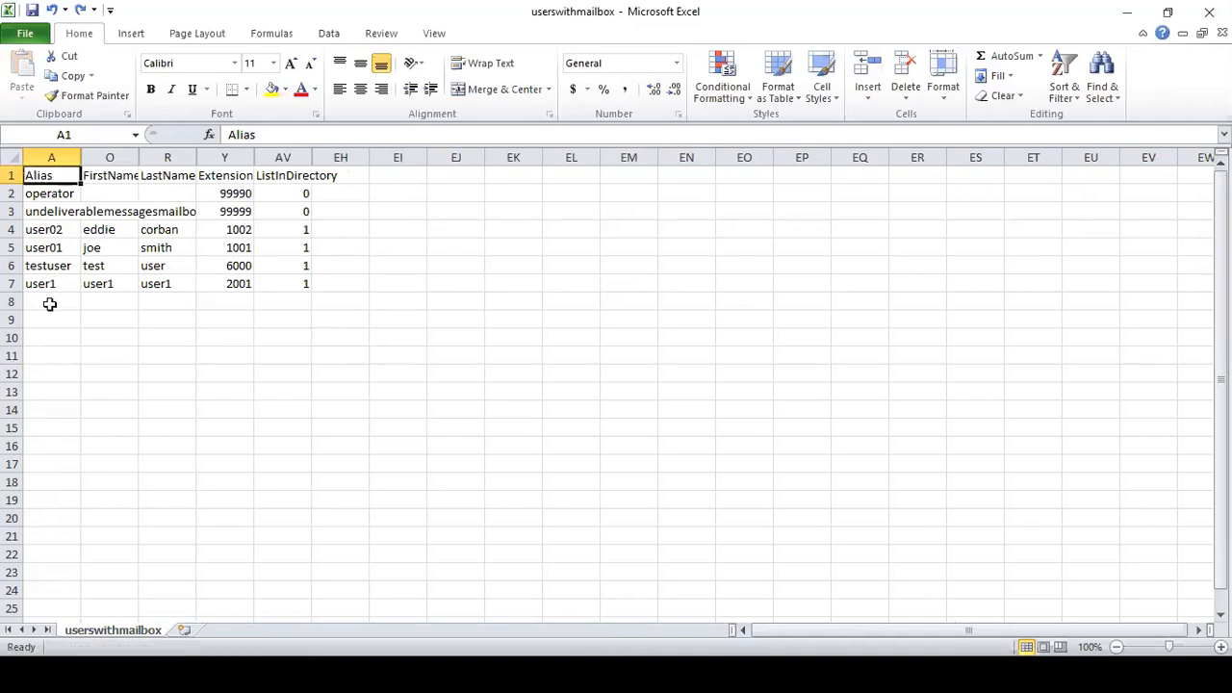
# Clear the existing user data in rows 2 to 7 of the userswithmailbox sheet, keeping the header row
pyautogui.click(49, 304)
pyautogui.moveTo(32, 194); pyautogui.dragTo(306, 290)
pyautogui.press('Delete')
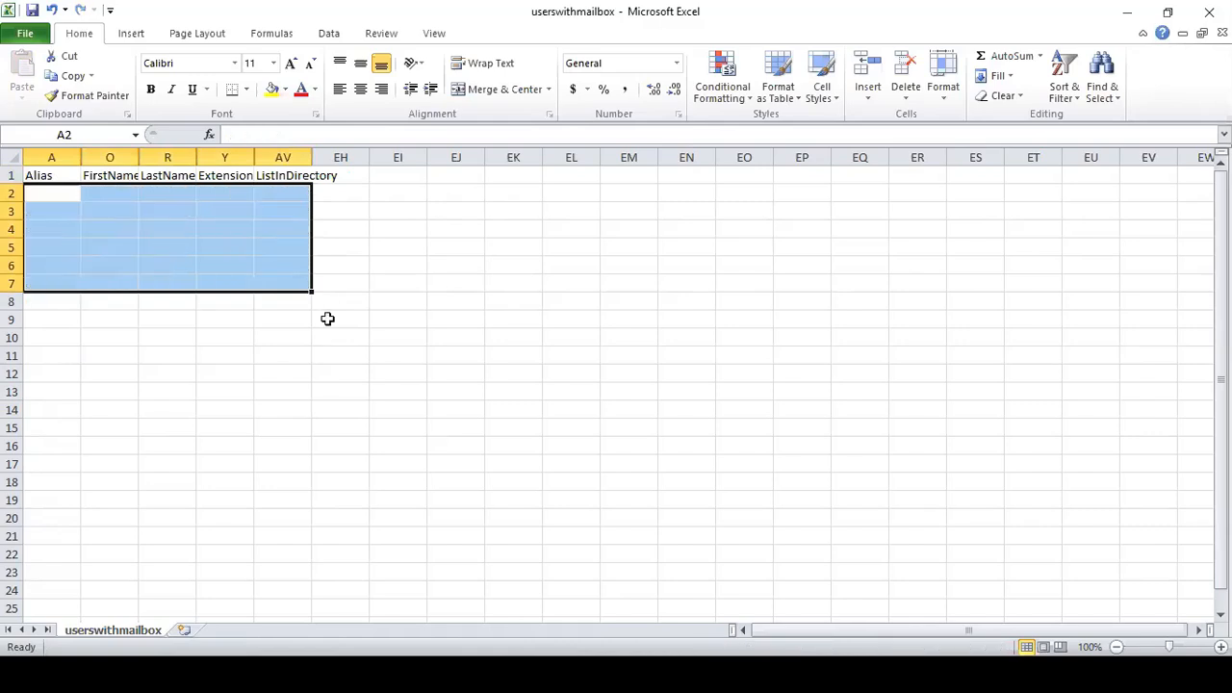
pyautogui.click(229, 231)
pyautogui.moveTo(339, 194); pyautogui.dragTo(665, 279)
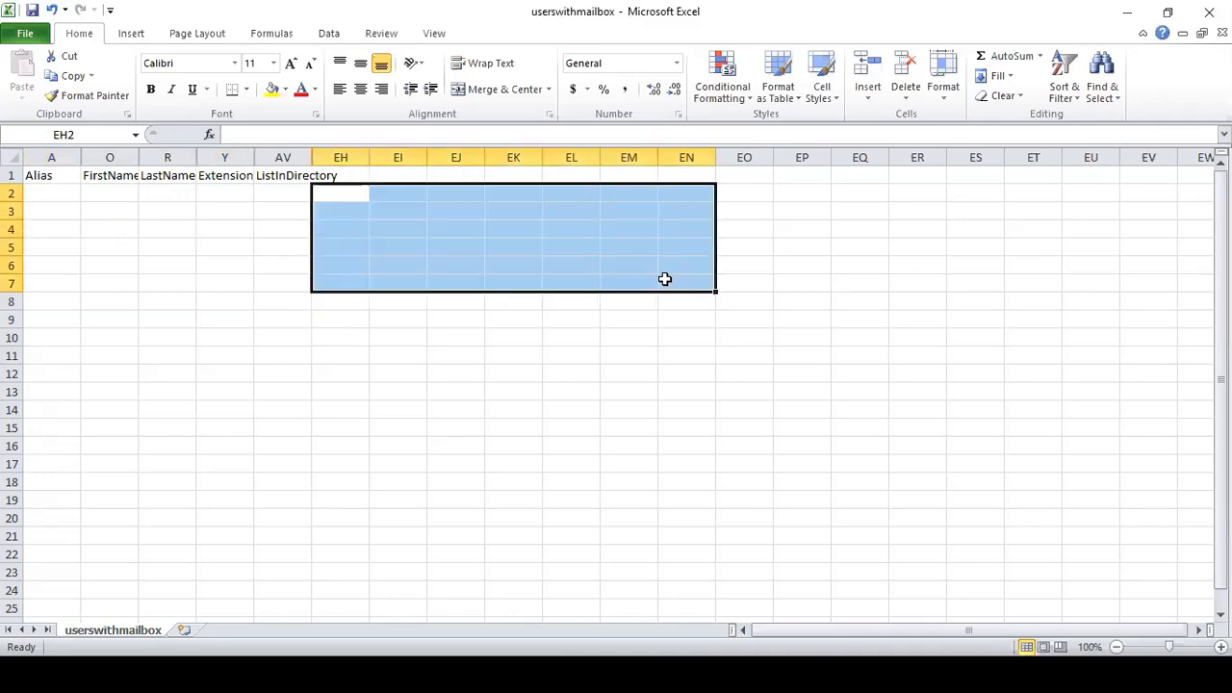
pyautogui.click(174, 311)
pyautogui.moveTo(55, 188); pyautogui.dragTo(410, 305)
# Fill row 2 with the Alias user123, FirstName User and LastName 123
pyautogui.click(64, 191)
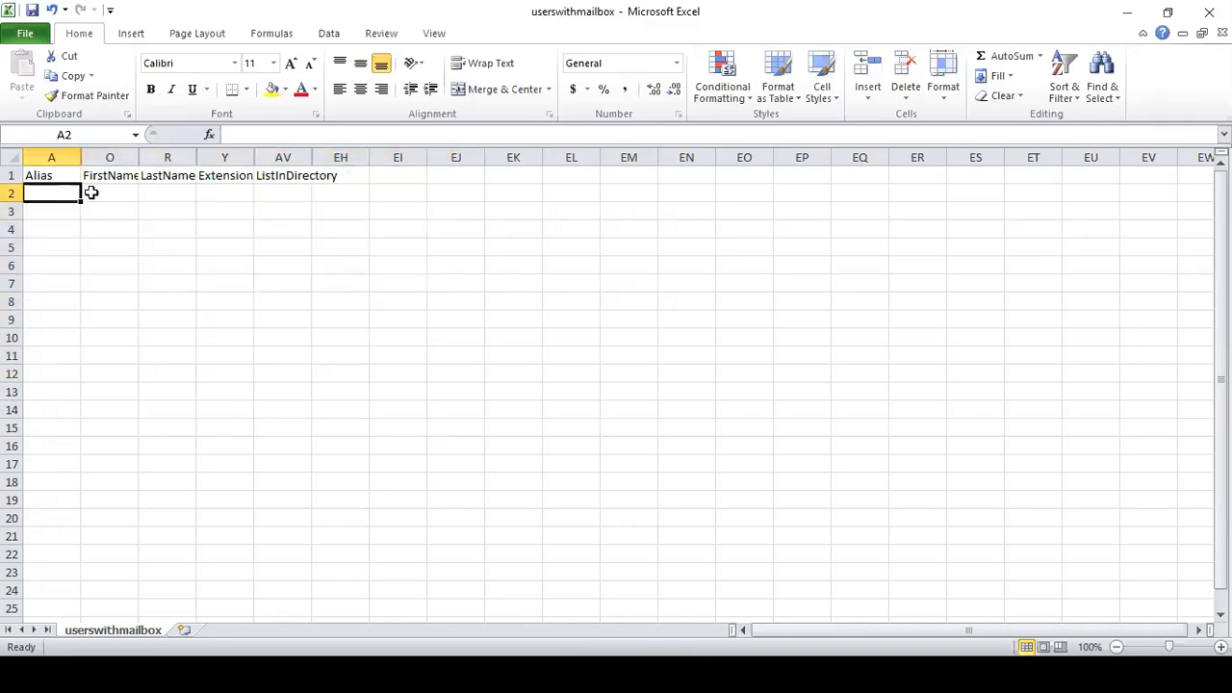
pyautogui.write('user123')
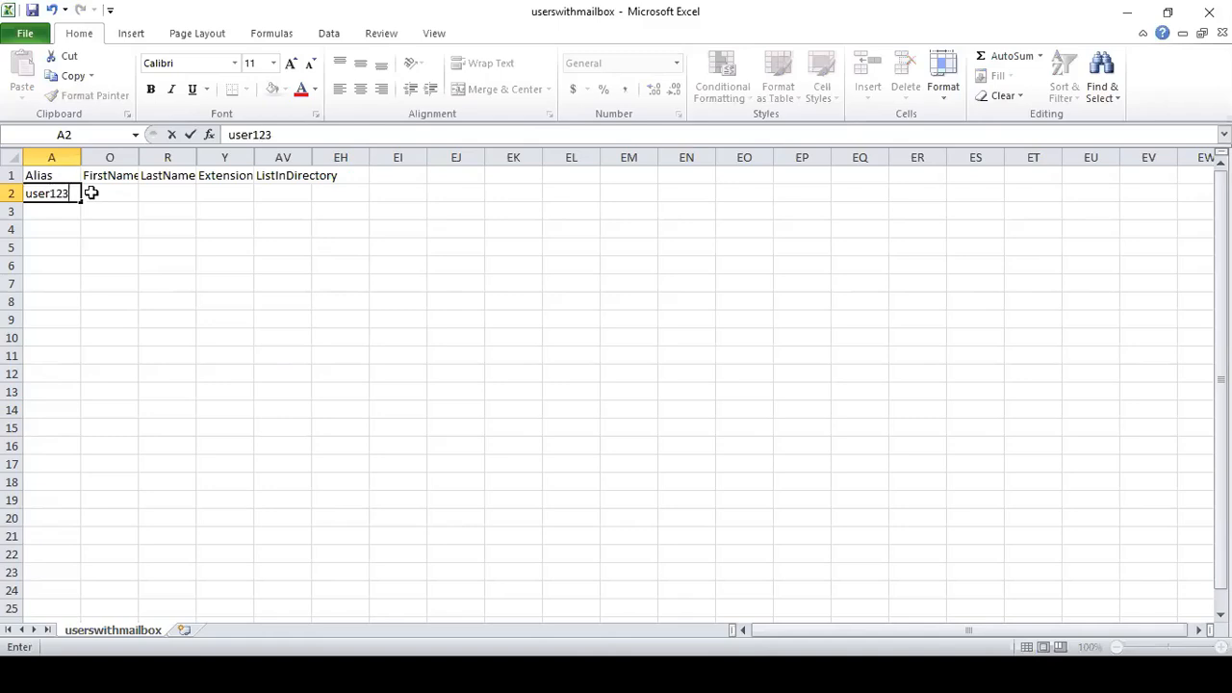
pyautogui.press('Return')
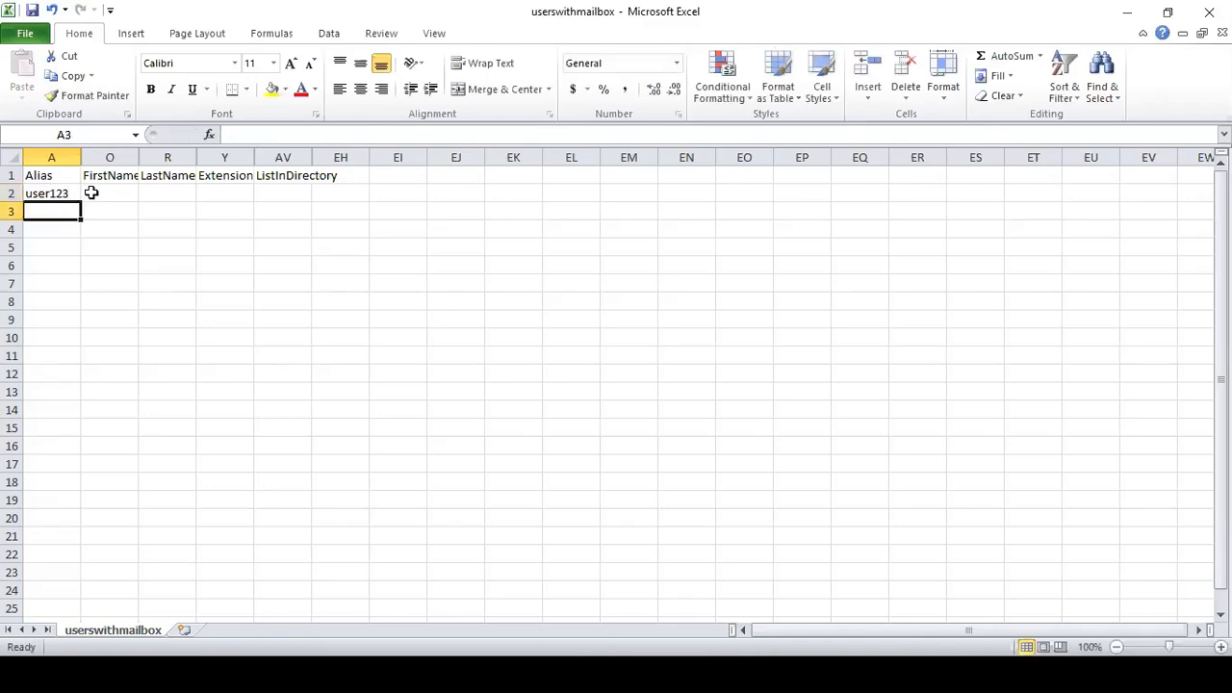
pyautogui.click(91, 193)
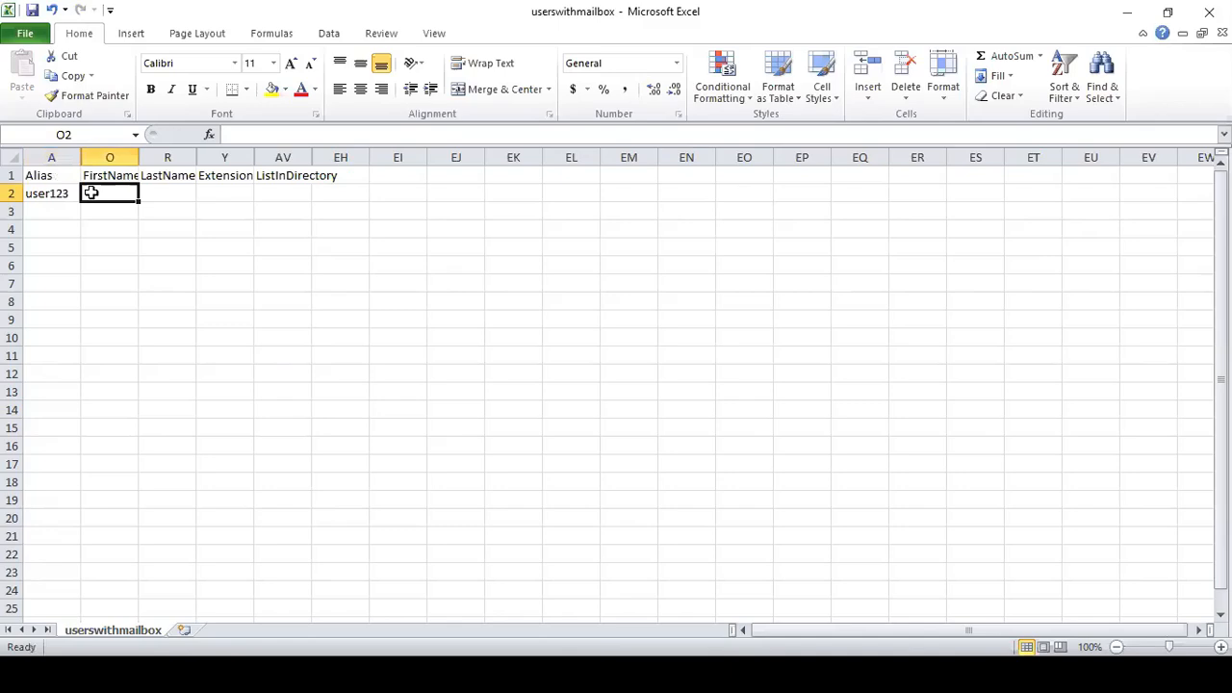
pyautogui.write('User')
pyautogui.press('Tab')
pyautogui.write('123')
pyautogui.press('Tab')
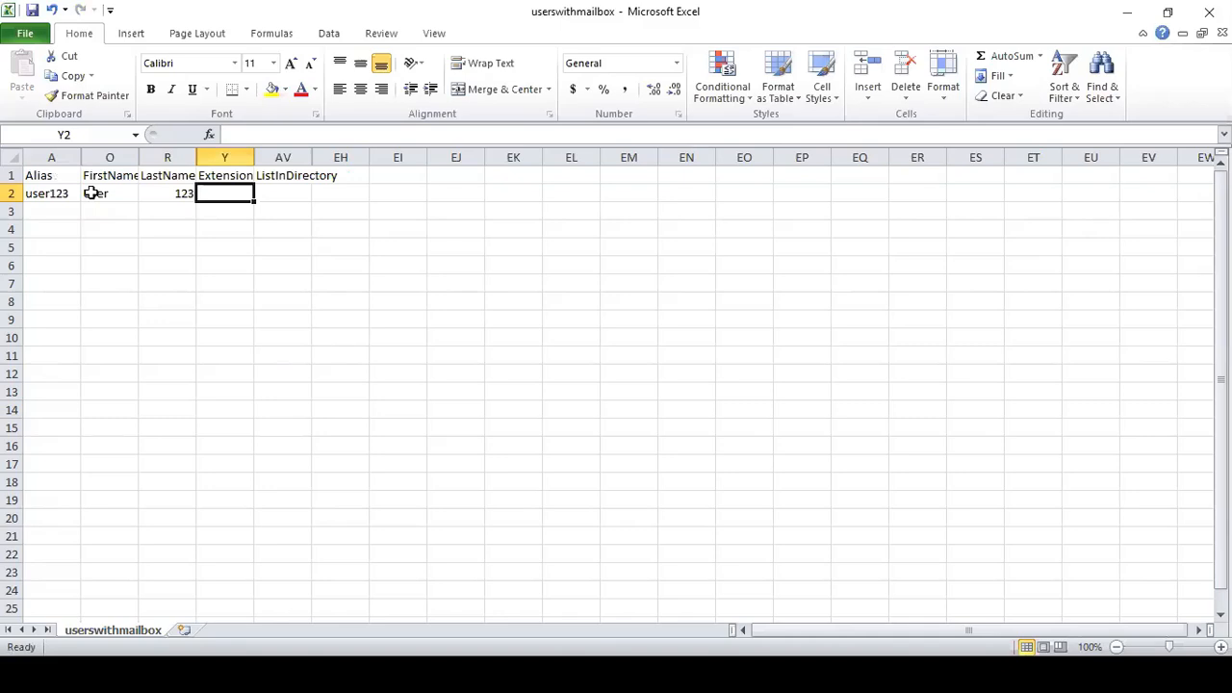
# Enter the new user's extension number in row 2 and set ListInDirectory to 1
pyautogui.write('753')
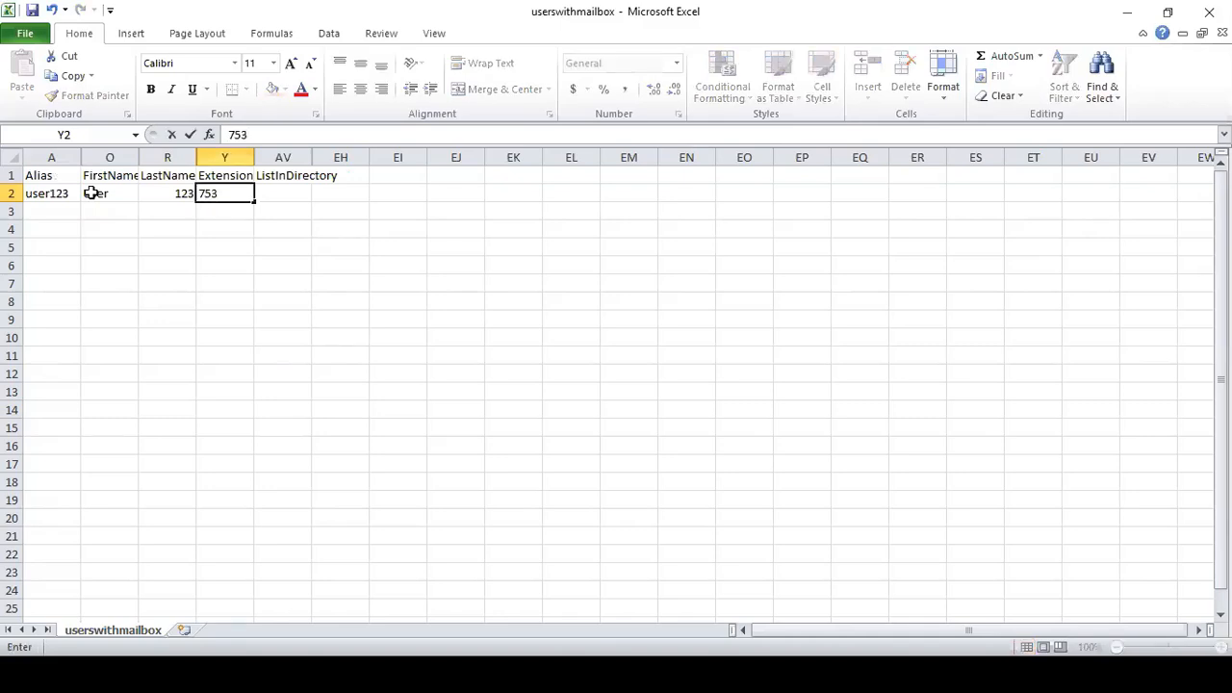
pyautogui.write('159')
pyautogui.press('Return')
pyautogui.press('Up')
pyautogui.press('Tab')
pyautogui.write('1')
pyautogui.press('Return')
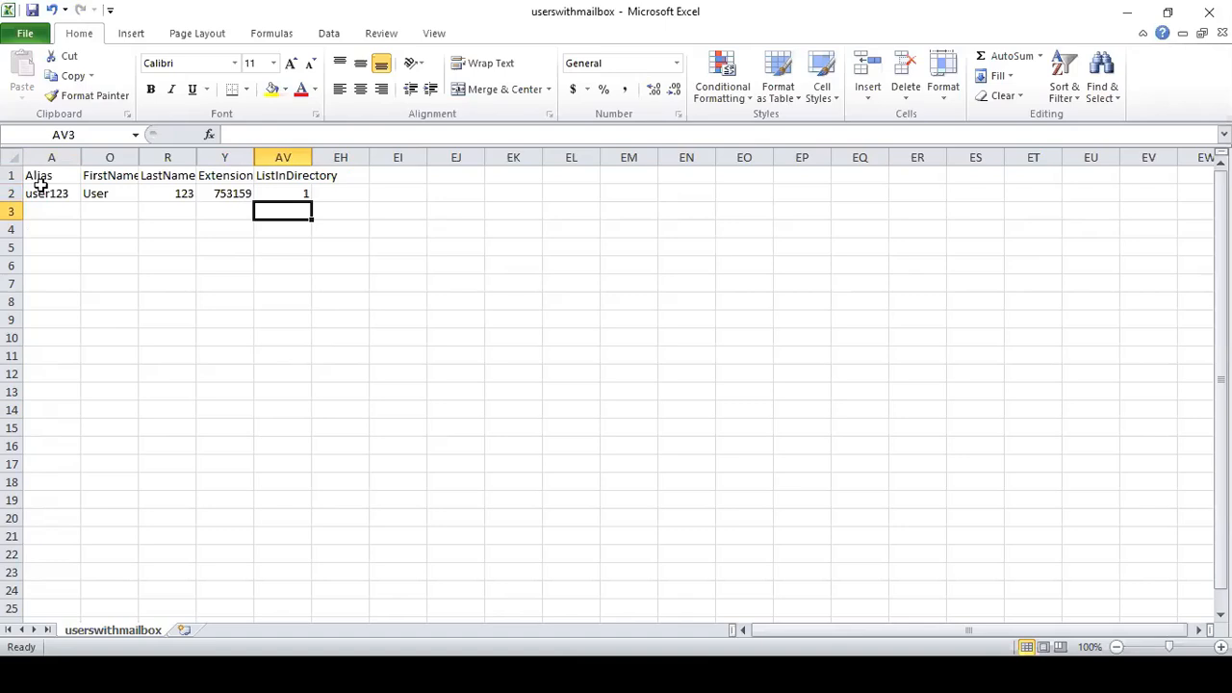
# Save the sheet in Downloads as a comma-delimited CSV named userswithmailbox2, keeping the CSV format
pyautogui.moveTo(35, 176); pyautogui.dragTo(291, 186)
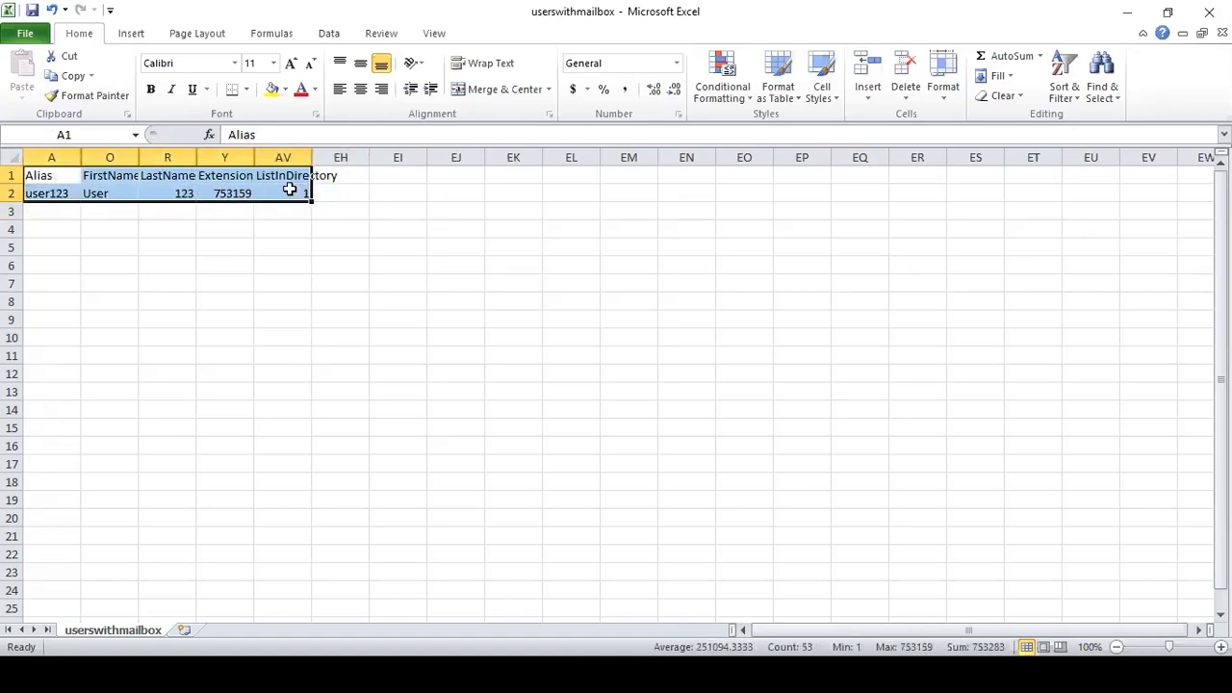
pyautogui.click(25, 33)
pyautogui.press('Escape')
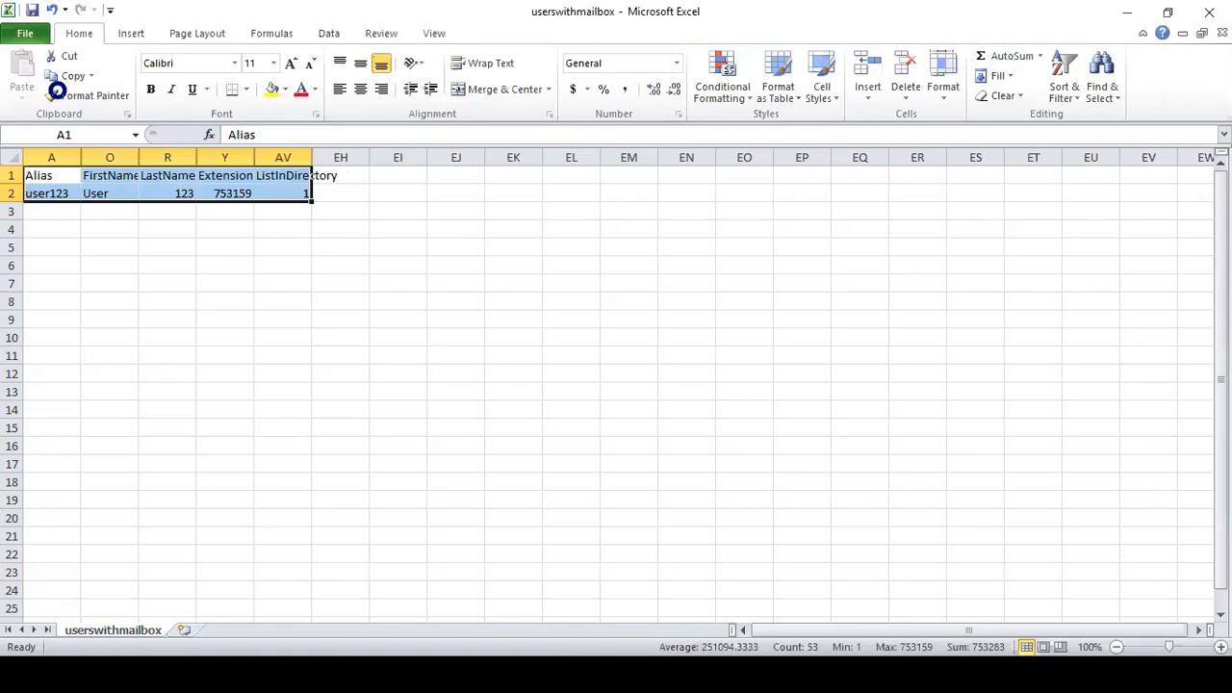
pyautogui.press('F12')
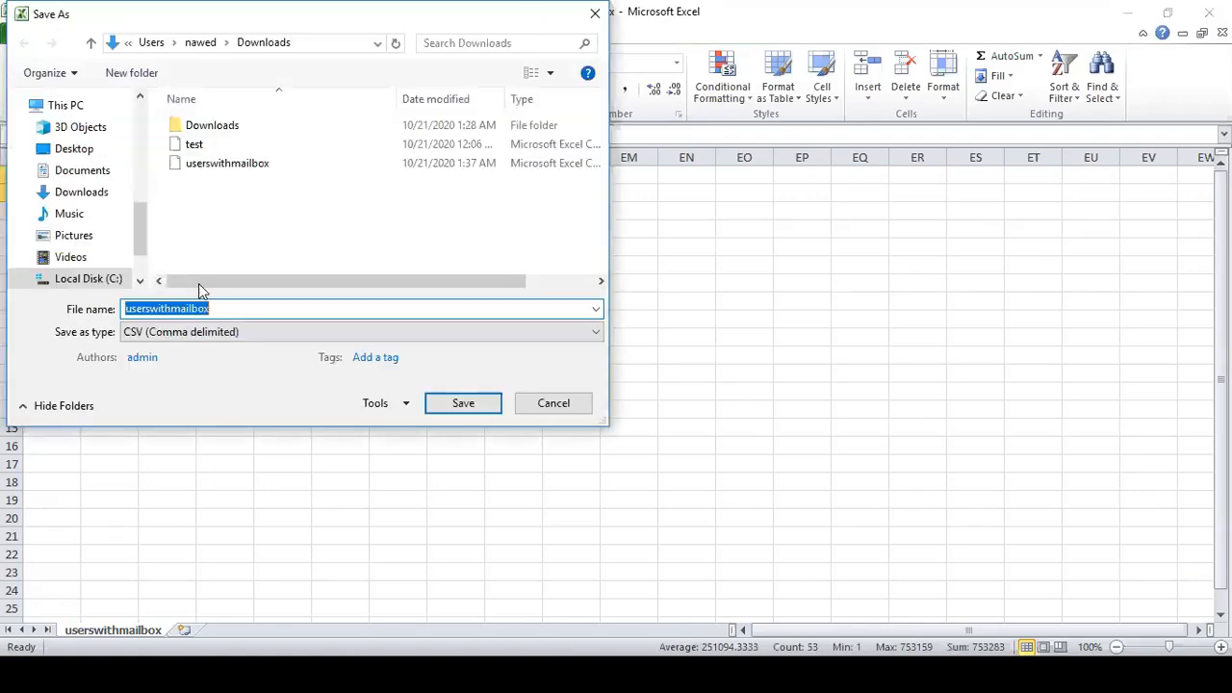
pyautogui.click(226, 310)
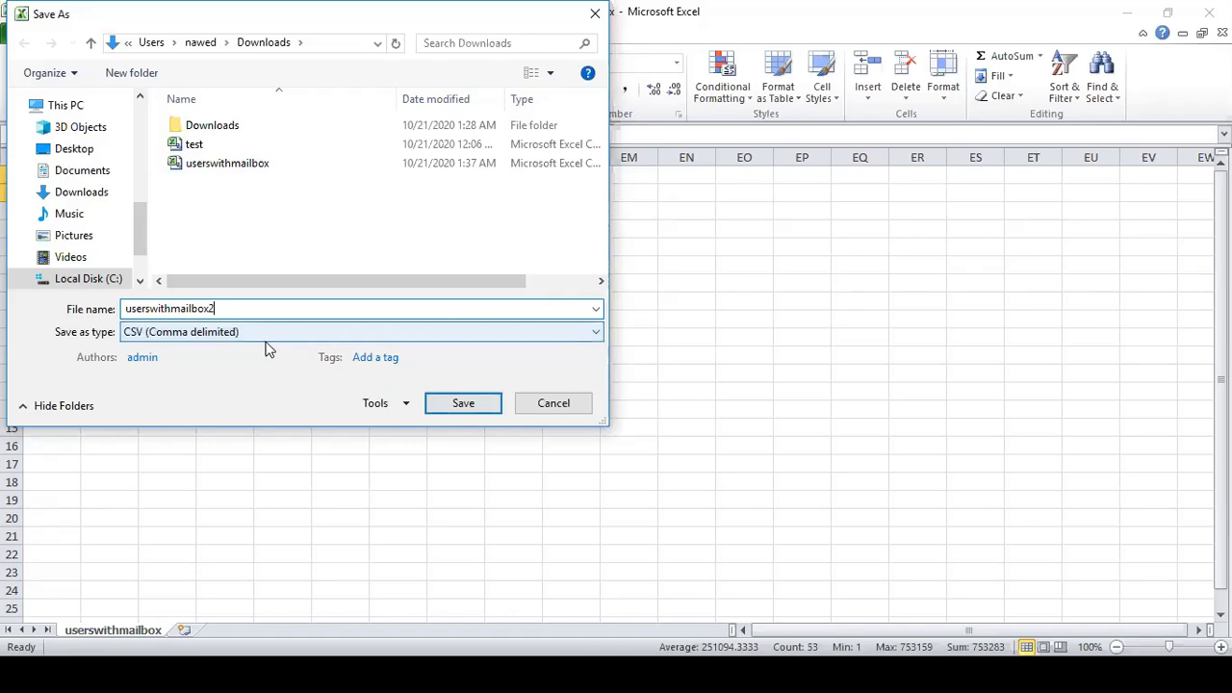
pyautogui.click(469, 406)
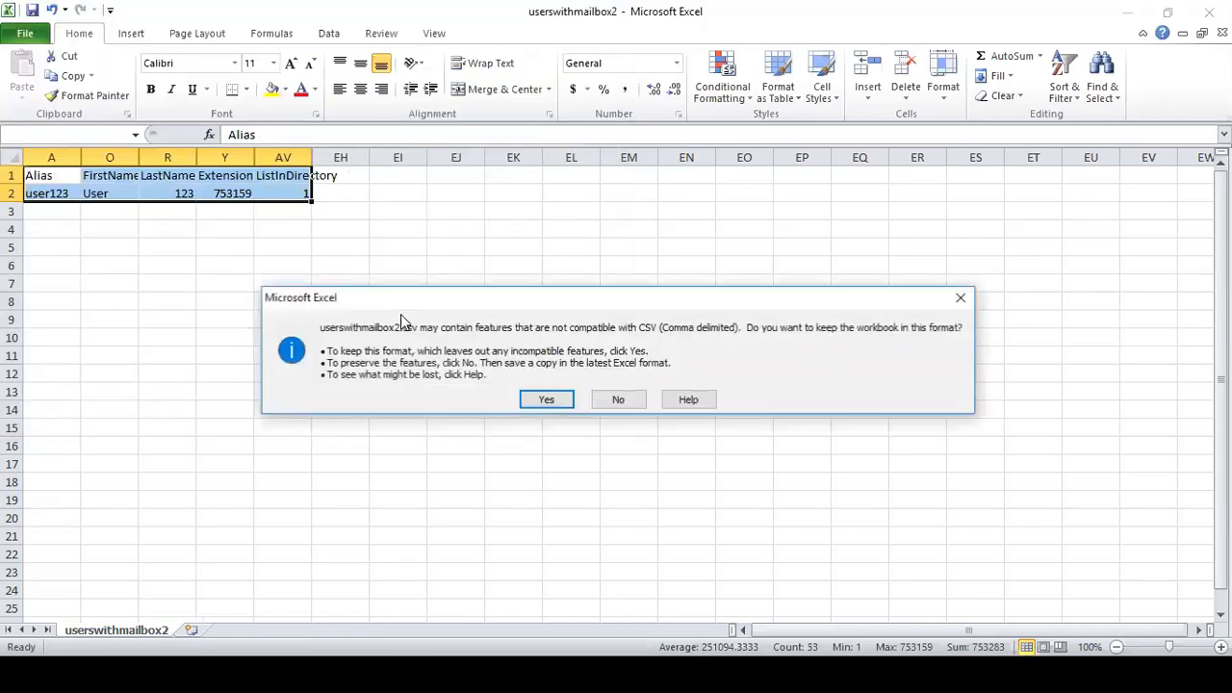
pyautogui.click(549, 399)
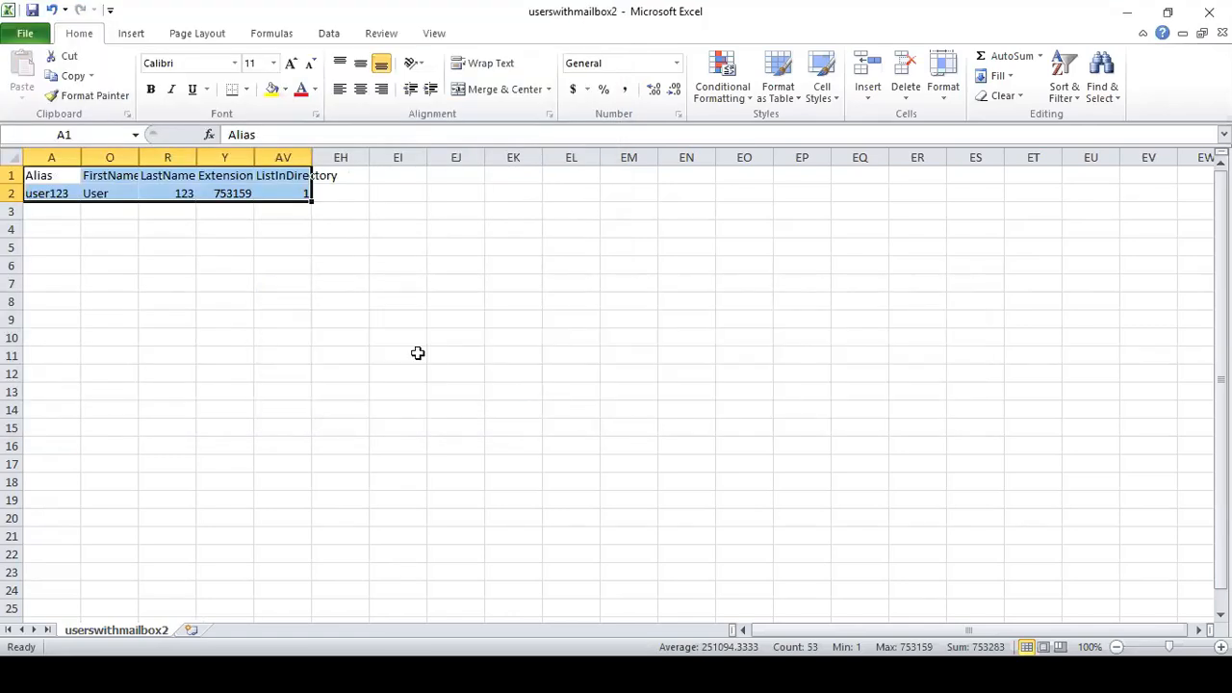
# Close userswithmailbox2 without saving again, then leave Excel and the Downloads folder for Cisco Unity Connection Administration in the browser
pyautogui.click(342, 304)
pyautogui.click(1209, 14)
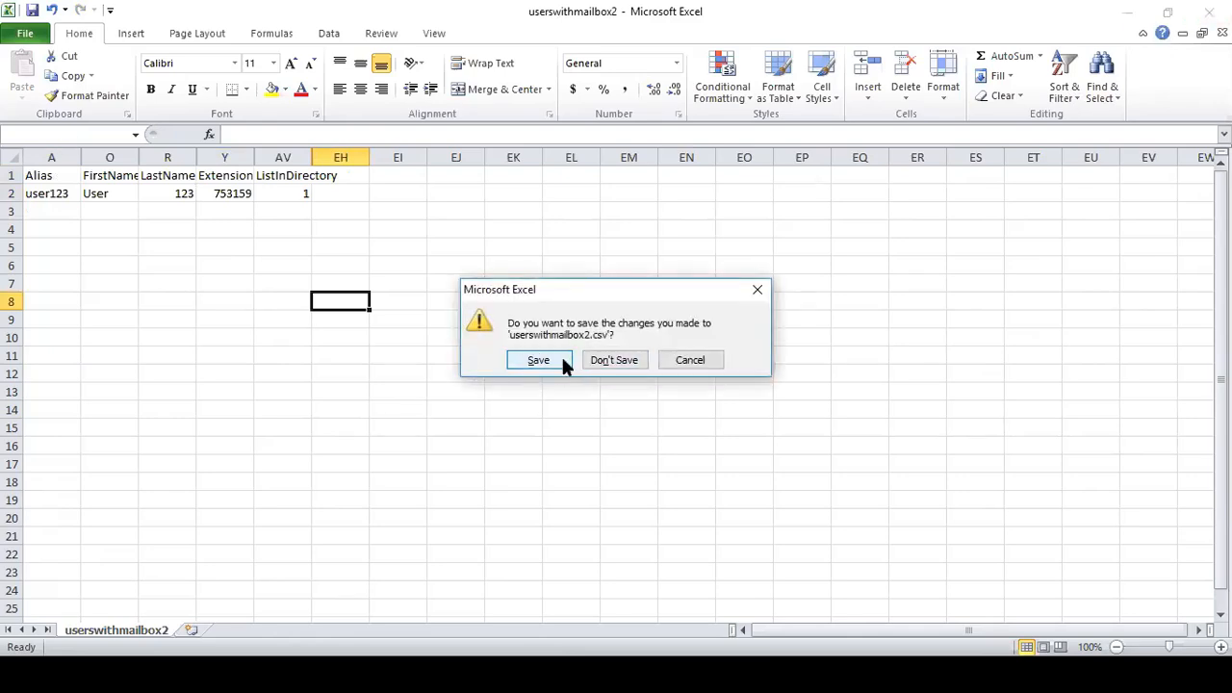
pyautogui.click(612, 361)
pyautogui.click(595, 357)
pyautogui.click(1126, 11)
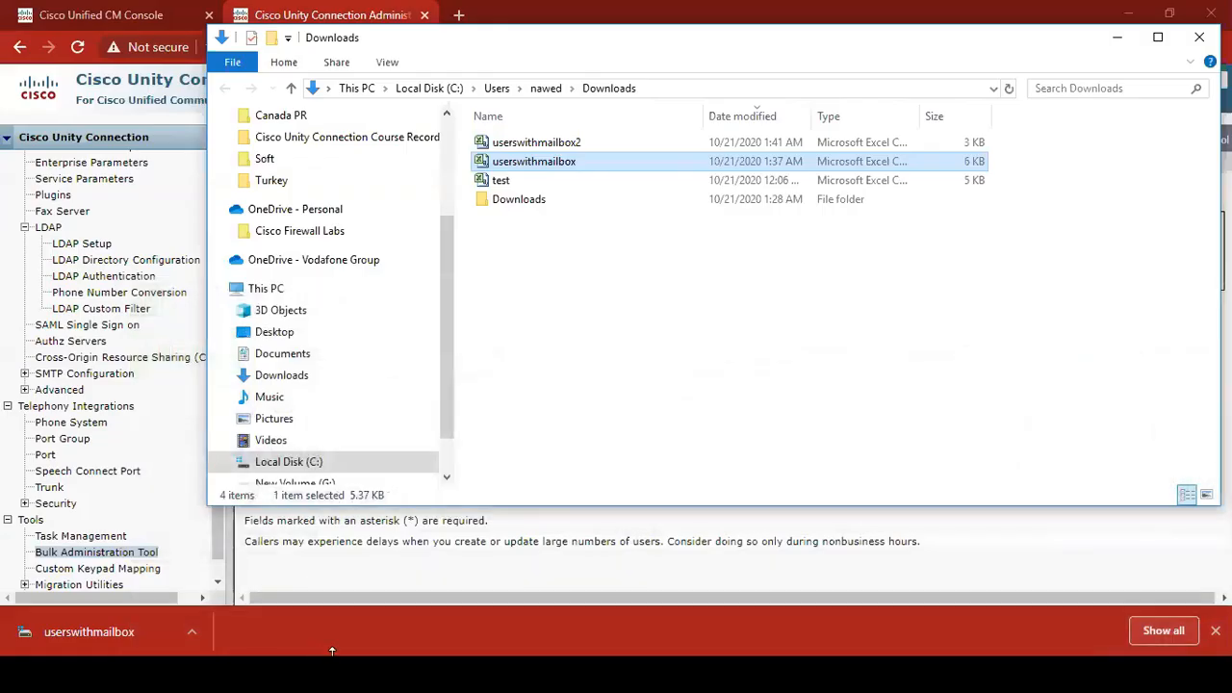
pyautogui.click(1199, 36)
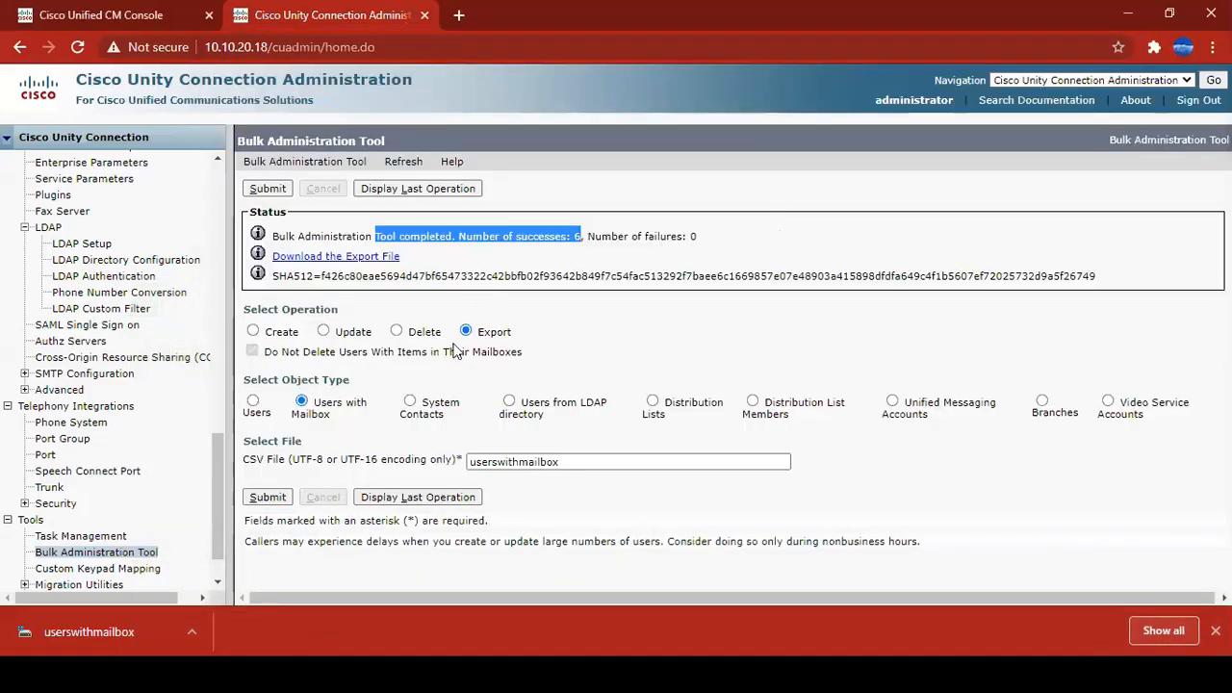
# Set the bulk operation to Create for Users with Mailbox, overriding CSV fields with the user template voicemailusertemplate
pyautogui.click(252, 330)
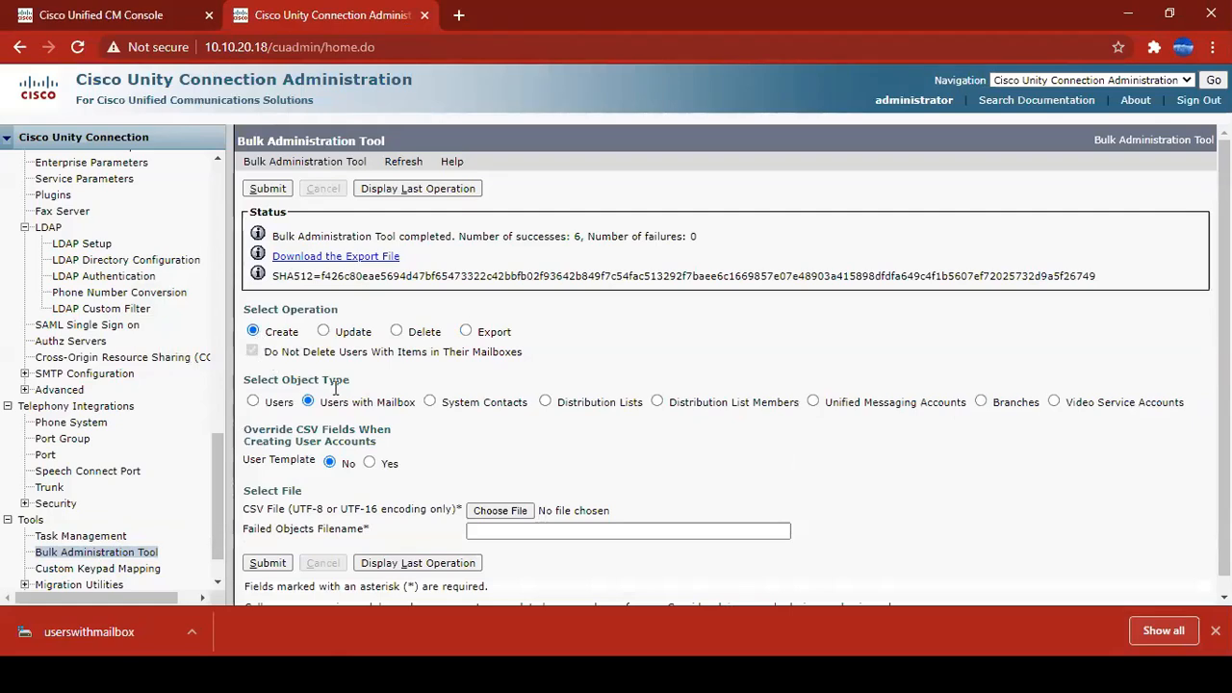
pyautogui.click(369, 464)
pyautogui.click(448, 452)
pyautogui.click(457, 464)
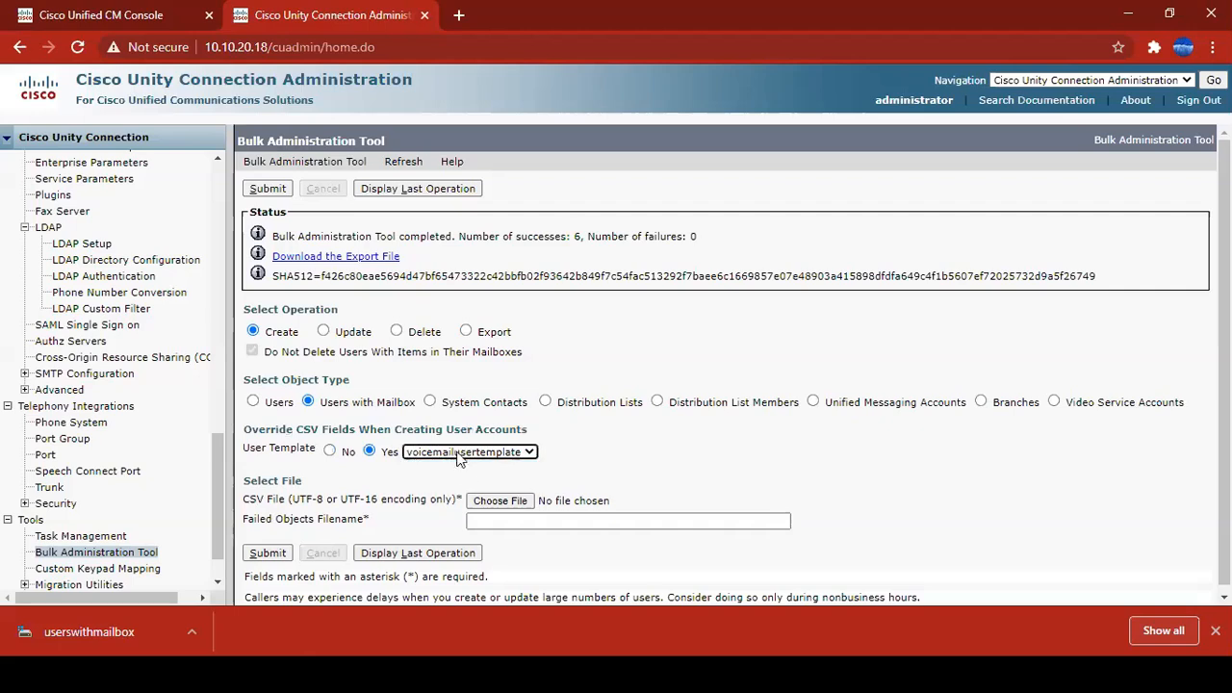
# Choose userswithmailbox2 from the Downloads folder as the CSV file for the create operation
pyautogui.scroll(-1, 409, 499)
pyautogui.click(499, 494)
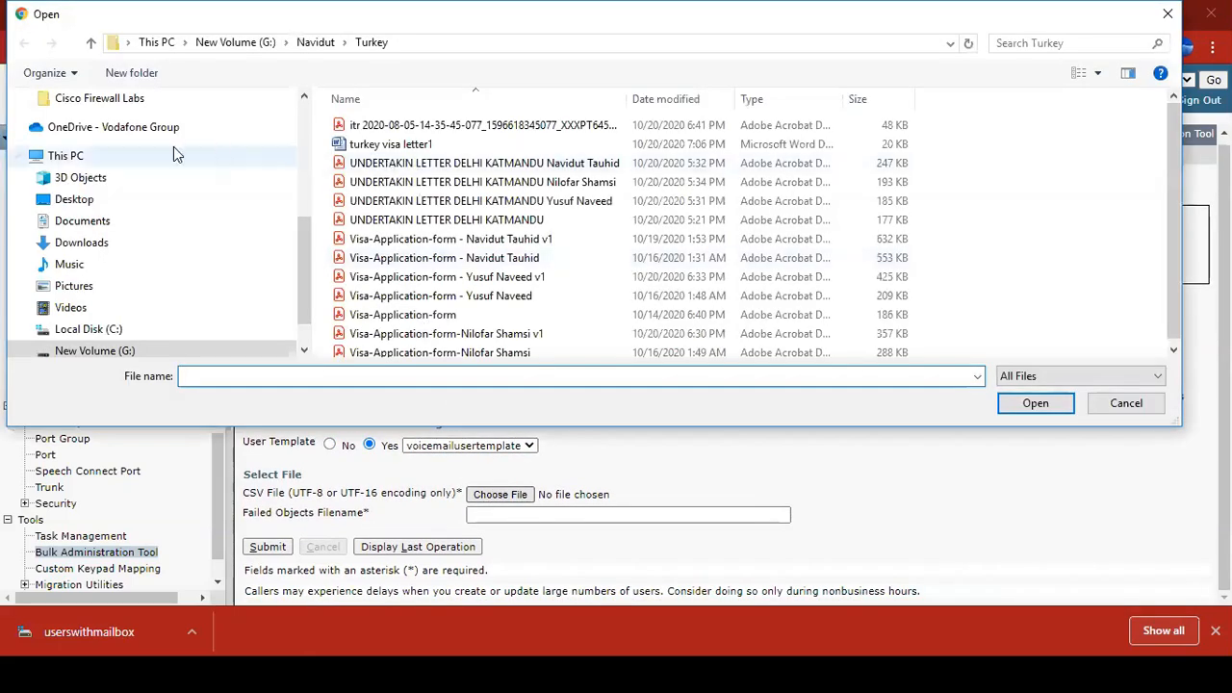
pyautogui.click(75, 159)
pyautogui.click(82, 200)
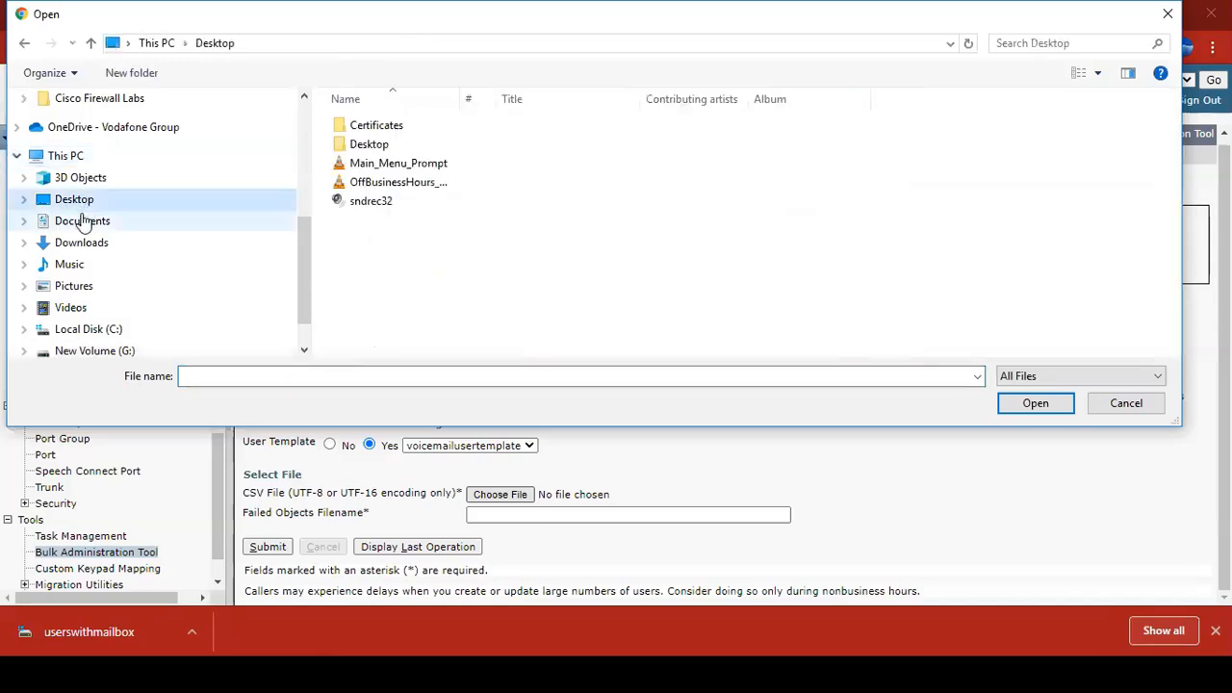
pyautogui.click(84, 221)
pyautogui.click(94, 246)
pyautogui.click(432, 149)
pyautogui.doubleClick(432, 154)
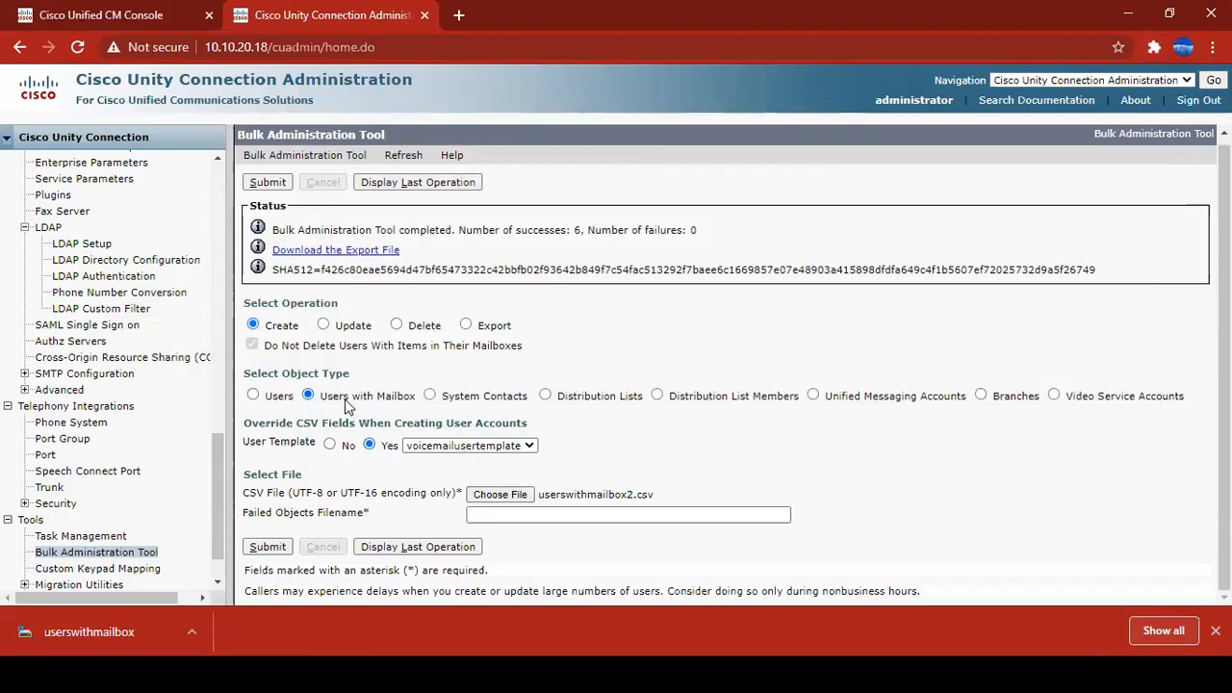
# Reopen the CSV file selection and choose userswithmailbox2 from Downloads again
pyautogui.moveTo(294, 426); pyautogui.dragTo(370, 428)
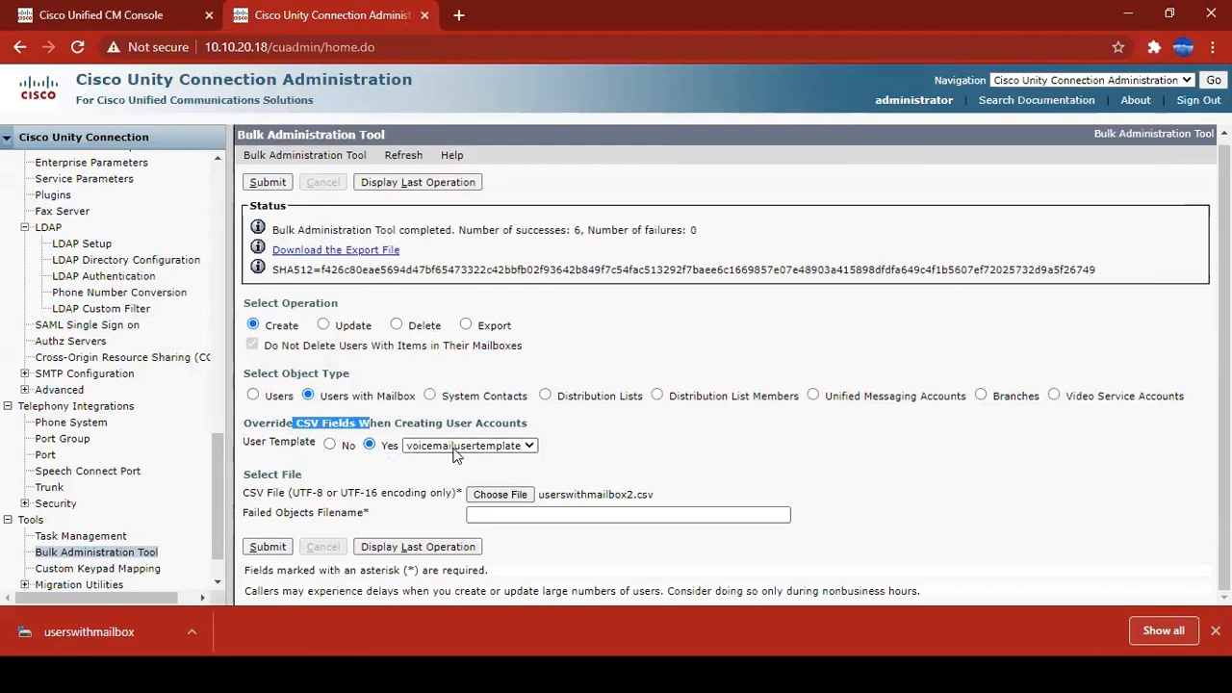
pyautogui.click(627, 451)
pyautogui.click(573, 499)
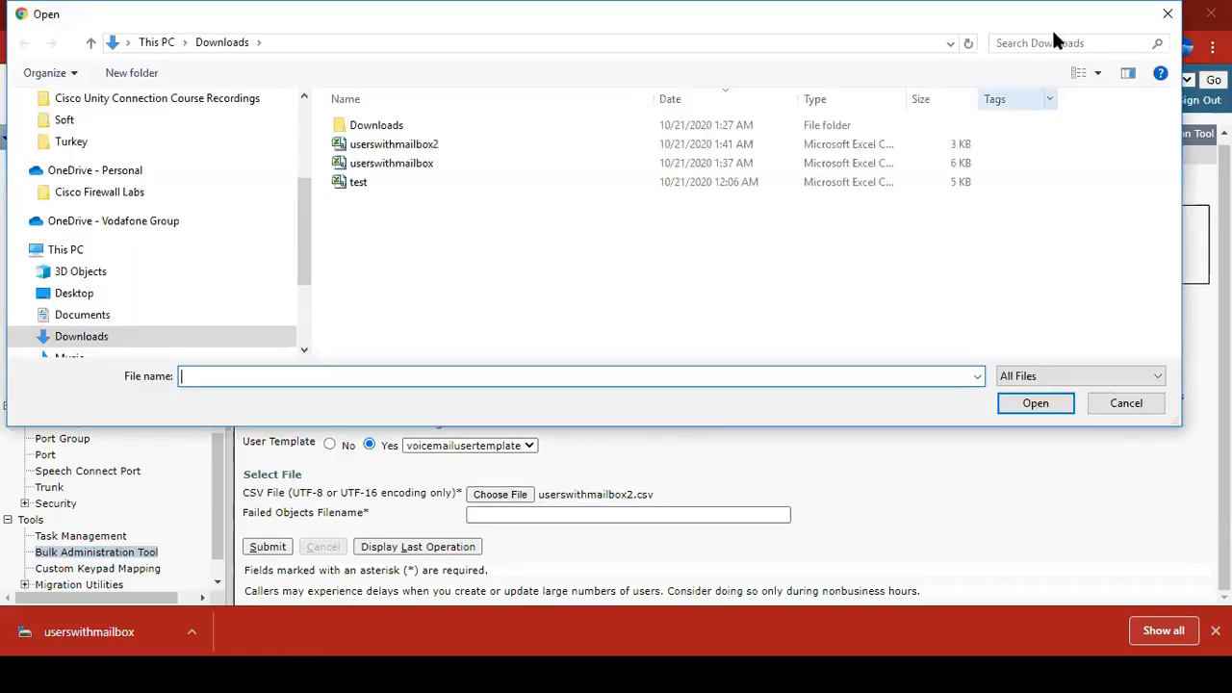
pyautogui.click(1165, 17)
pyautogui.click(496, 495)
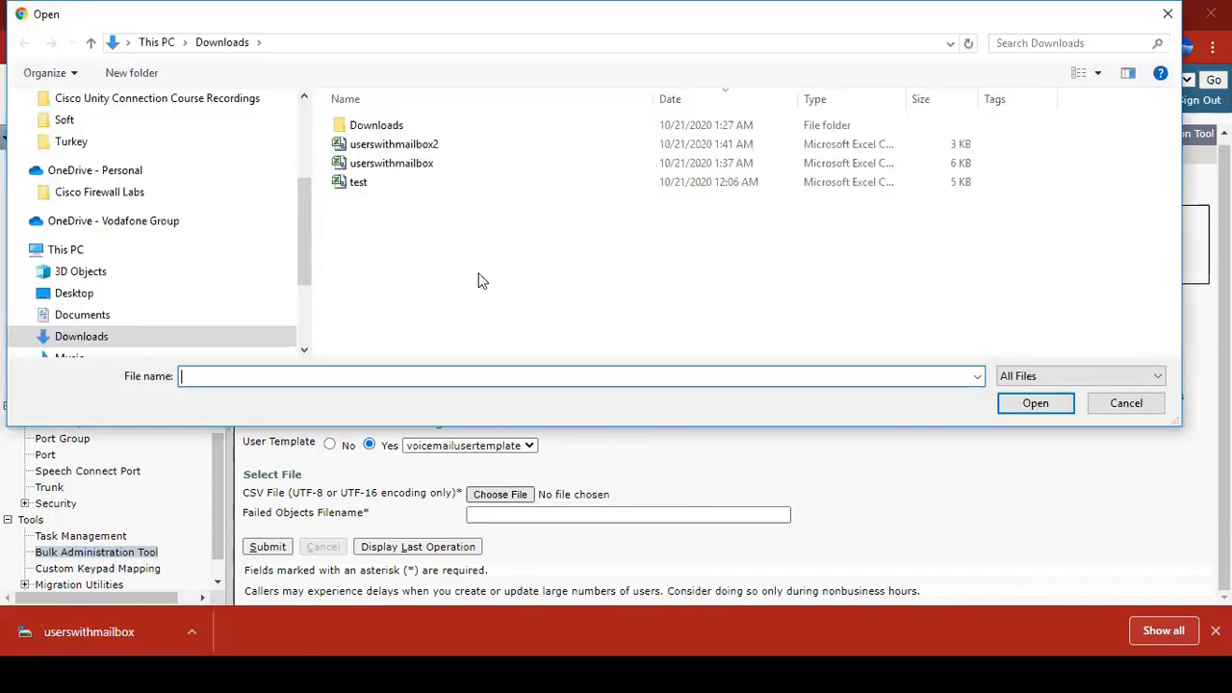
pyautogui.doubleClick(427, 143)
# Name the failed objects file Failedlogs, submit the bulk user creation and check the status summary
pyautogui.click(556, 515)
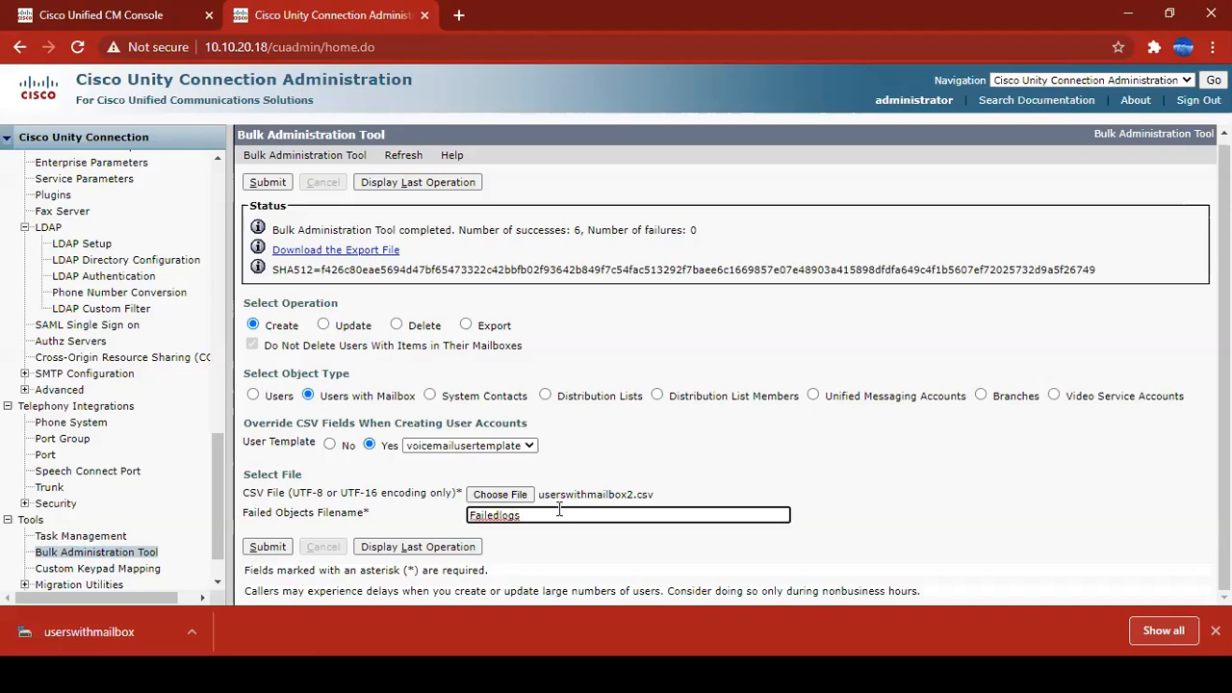
pyautogui.click(265, 546)
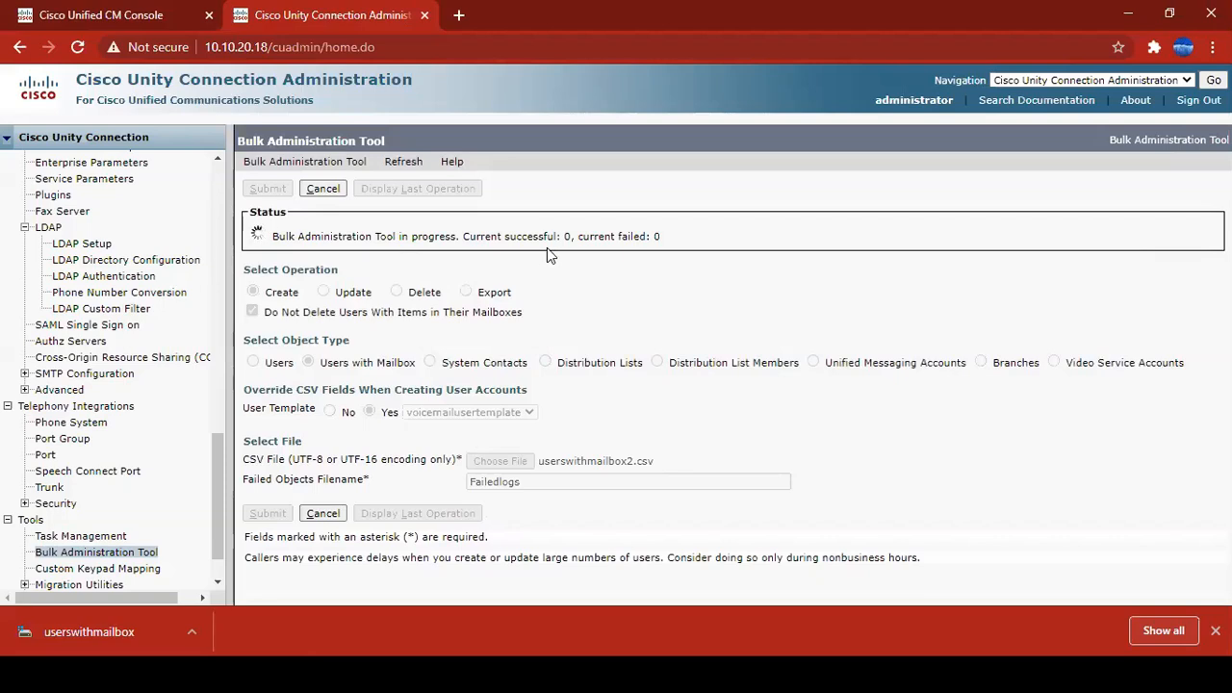
pyautogui.moveTo(469, 260); pyautogui.dragTo(724, 263)
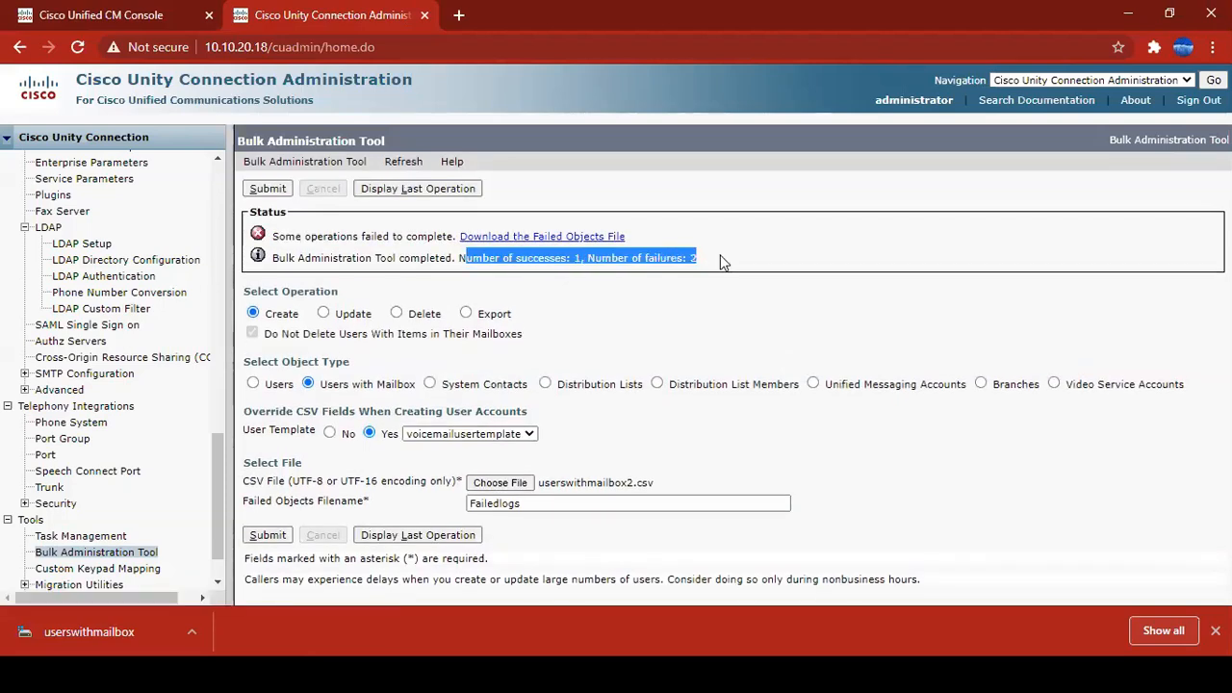
pyautogui.click(724, 263)
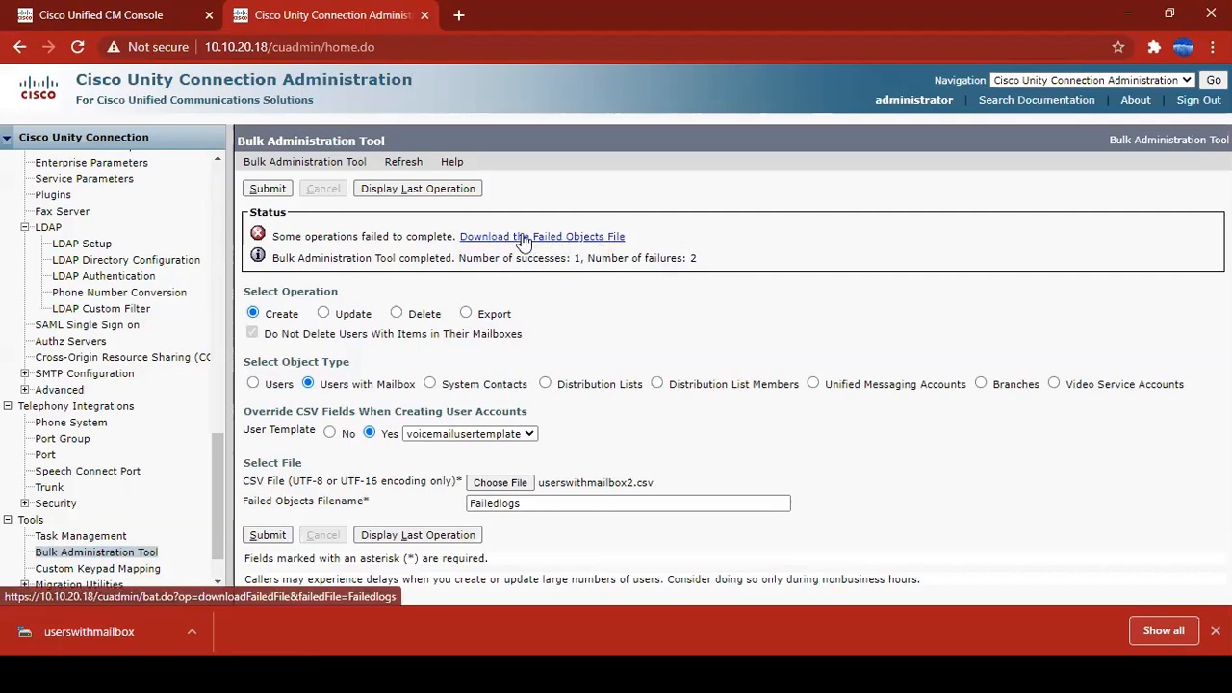
# Download the failed objects file Failedlogs and show it in its folder
pyautogui.click(523, 240)
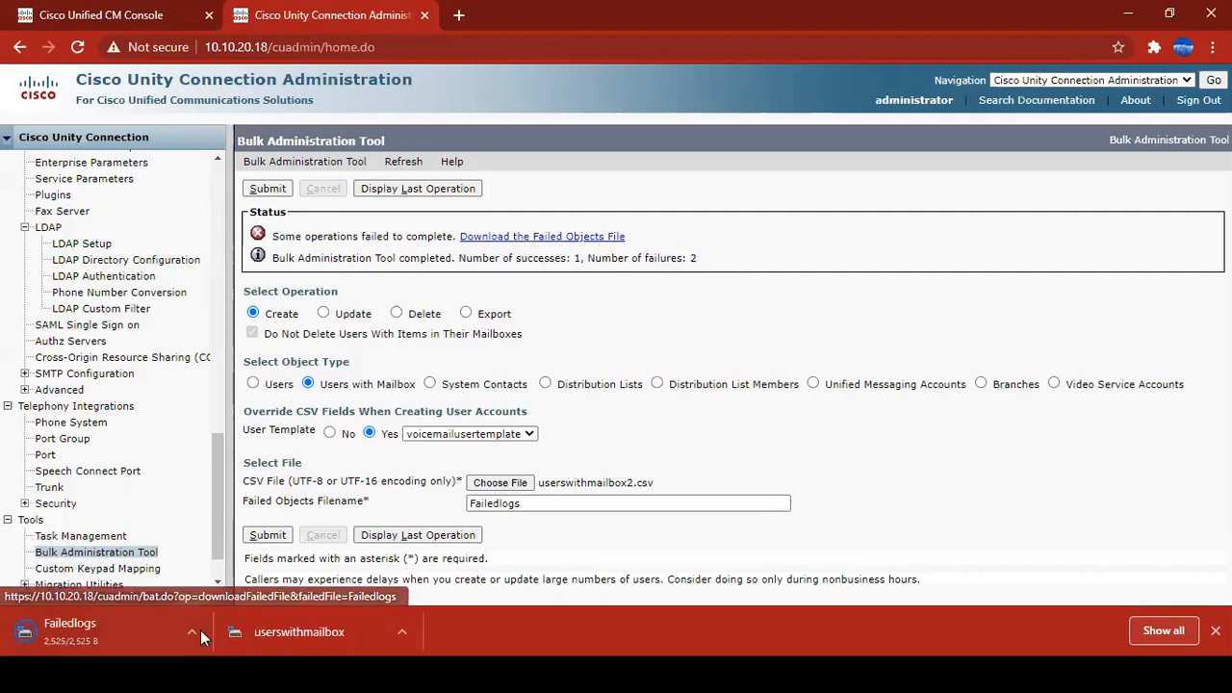
pyautogui.click(194, 634)
pyautogui.click(223, 572)
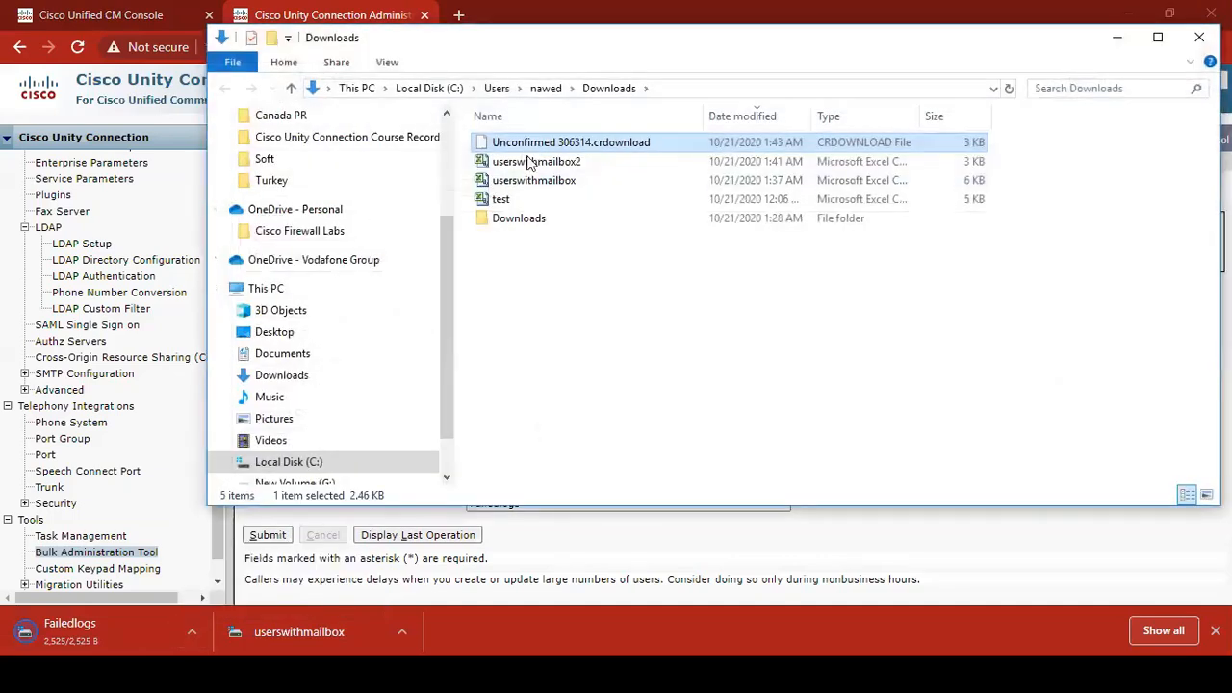
# Rename the downloaded Failedlogs file in the Downloads folder to Failedlogs.txt
pyautogui.click(527, 306)
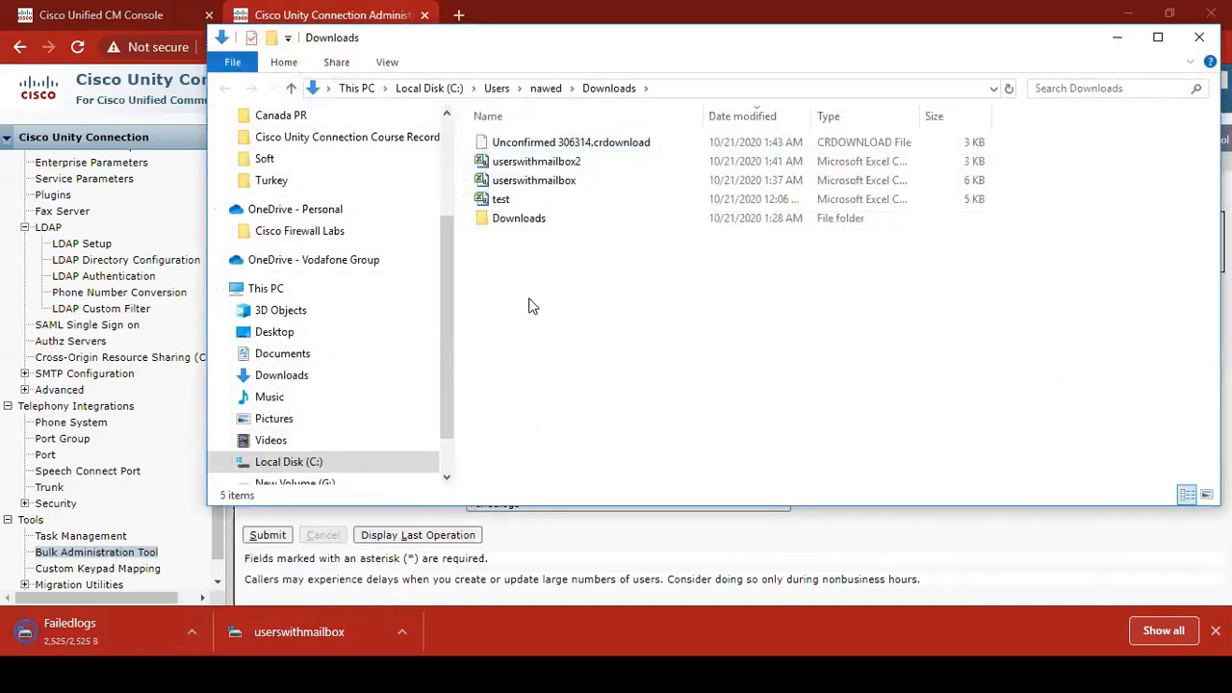
pyautogui.click(521, 145)
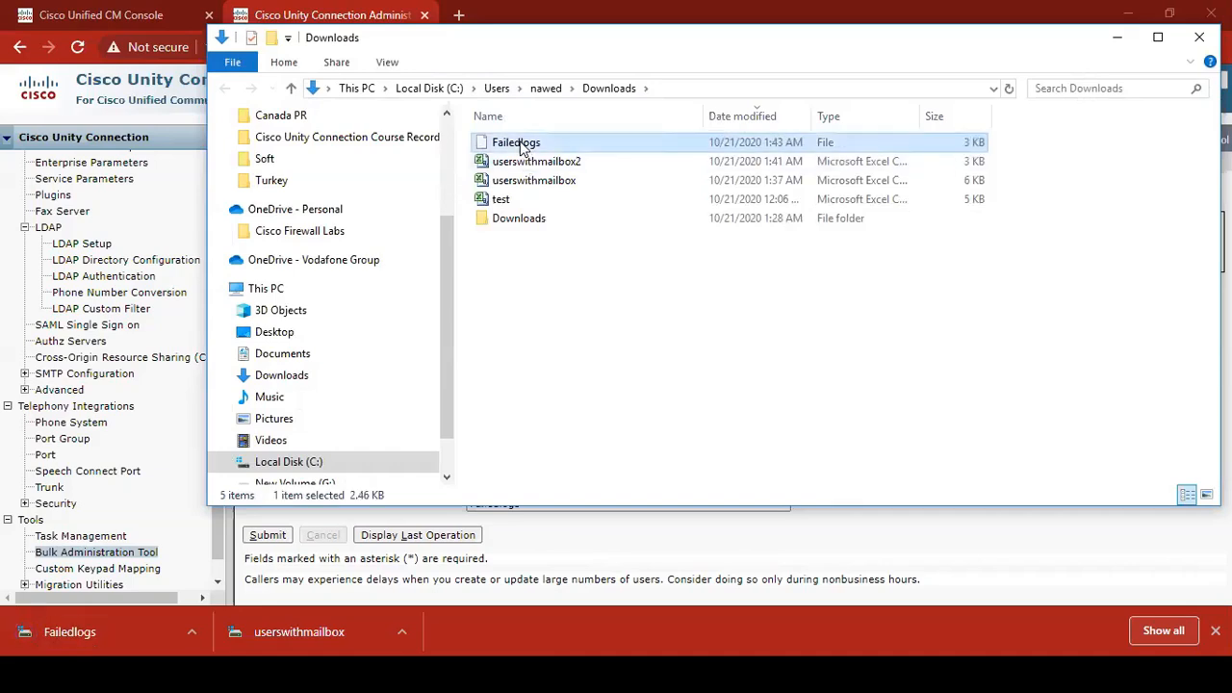
pyautogui.click(521, 146)
pyautogui.click(564, 142)
pyautogui.write('.txt')
pyautogui.press('Return')
# Open Failedlogs.txt in Notepad, turn off word wrap, and read the failure reasons before returning to the browser
pyautogui.doubleClick(564, 146)
pyautogui.doubleClick(647, 87)
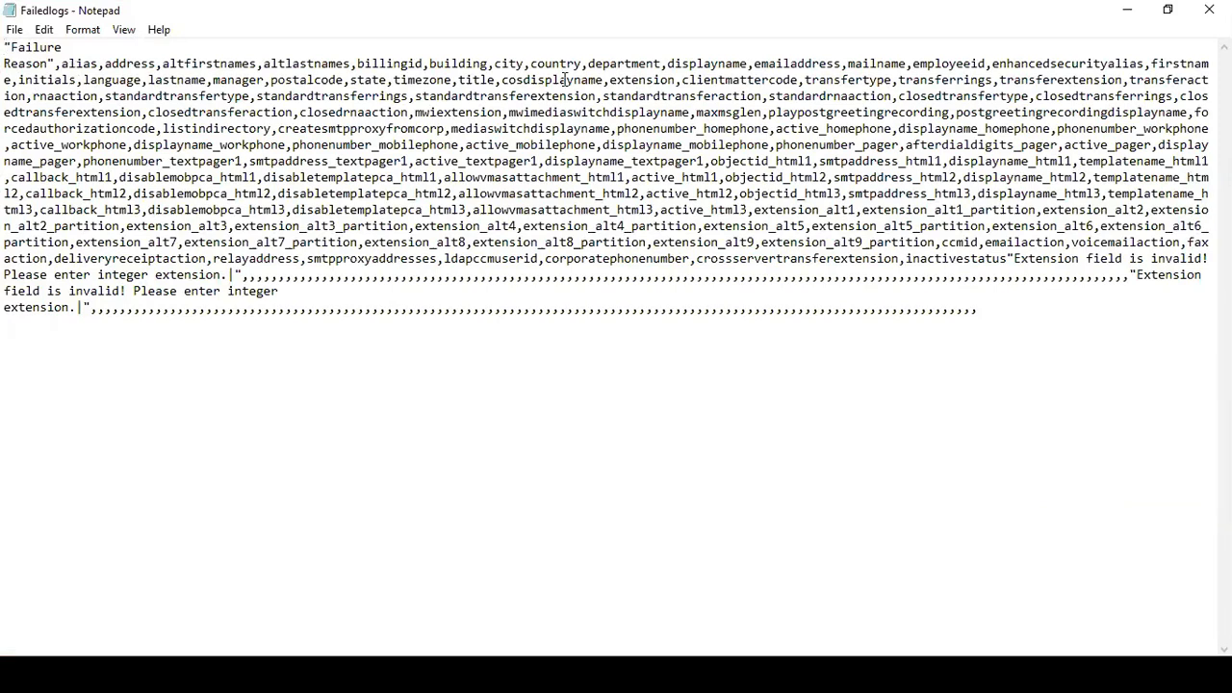
pyautogui.click(83, 30)
pyautogui.click(110, 47)
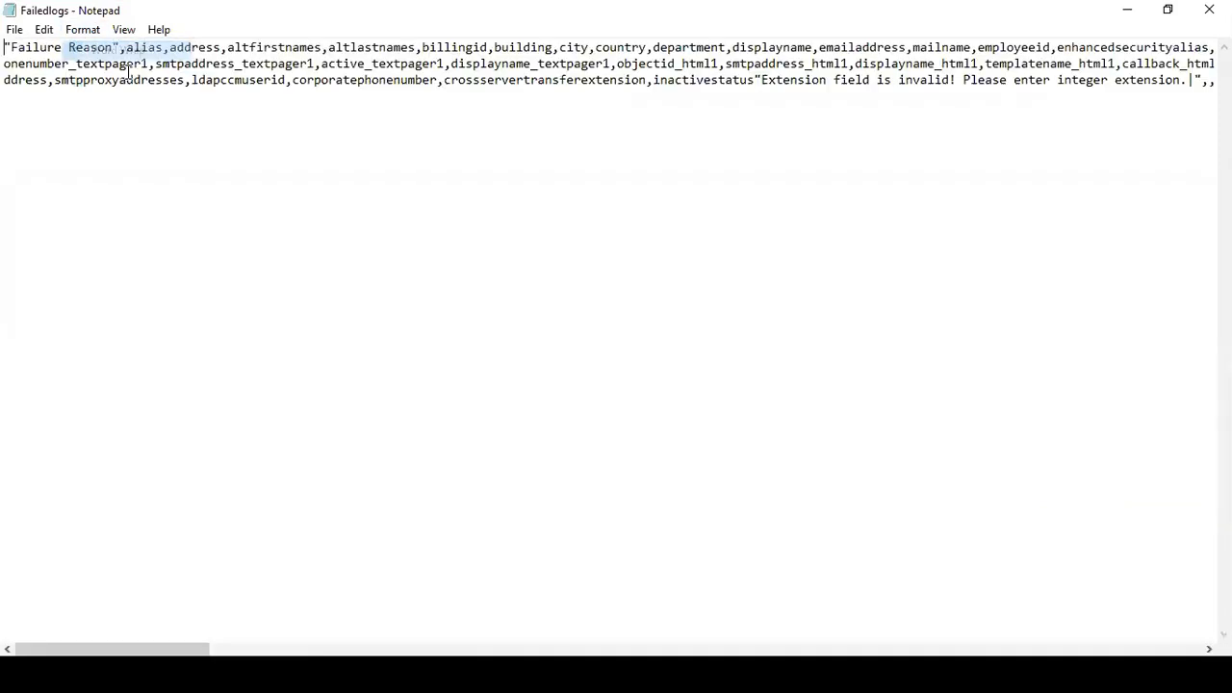
pyautogui.moveTo(77, 652); pyautogui.dragTo(2, 624)
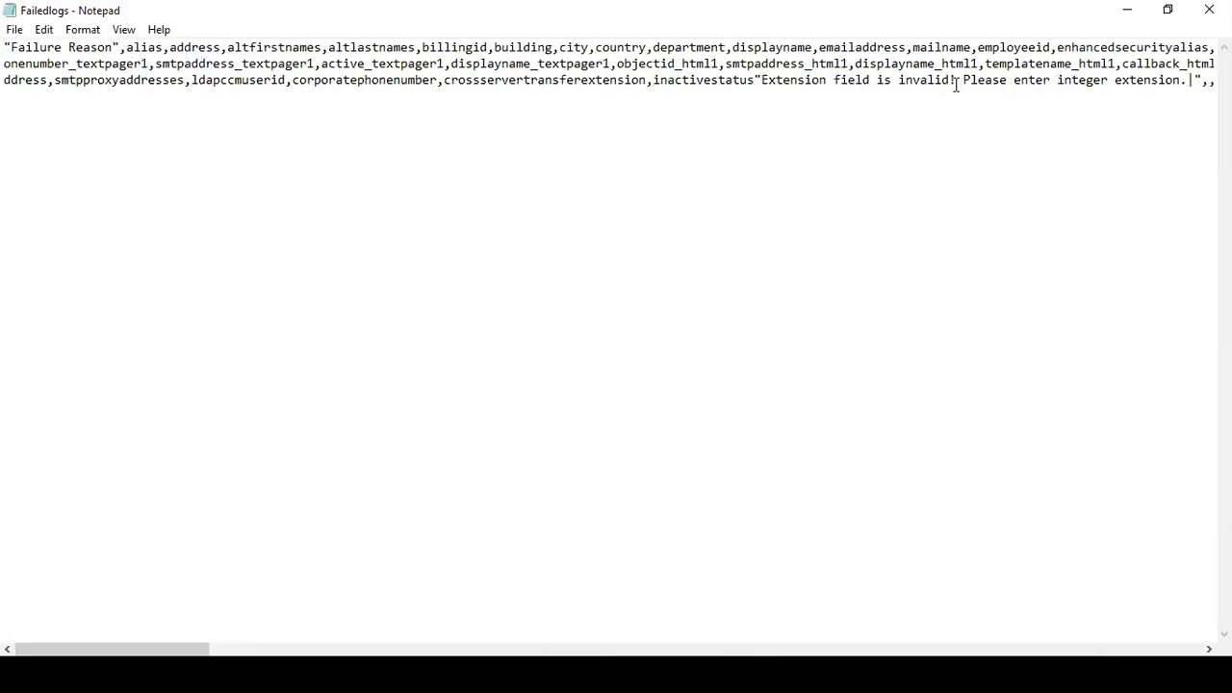
pyautogui.click(1138, 12)
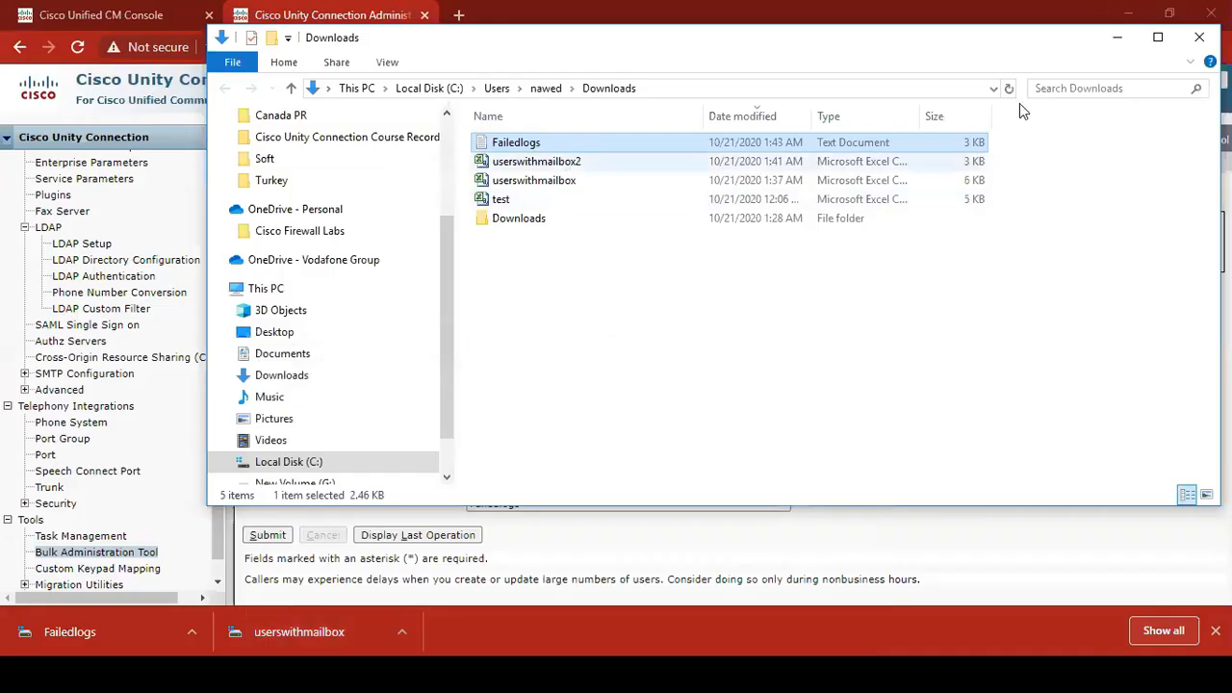
pyautogui.click(1200, 37)
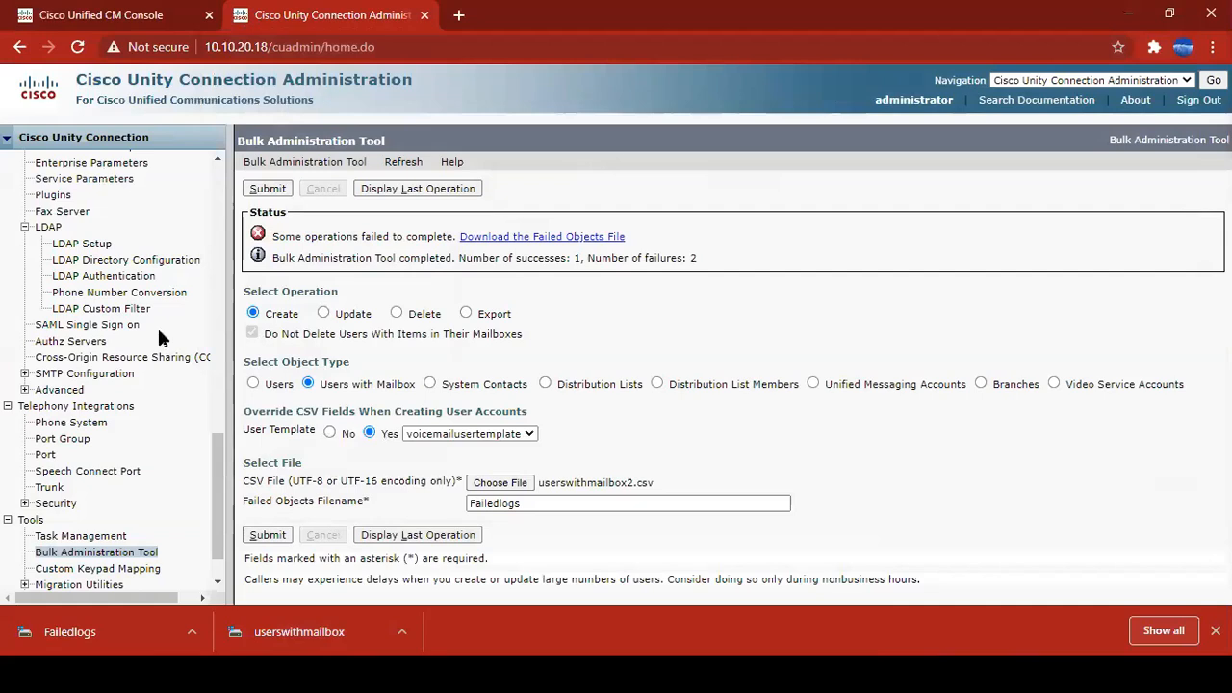
# Open the Users list and examine the alias, extension, name and display name of user123
pyautogui.scroll(10, 44, 241)
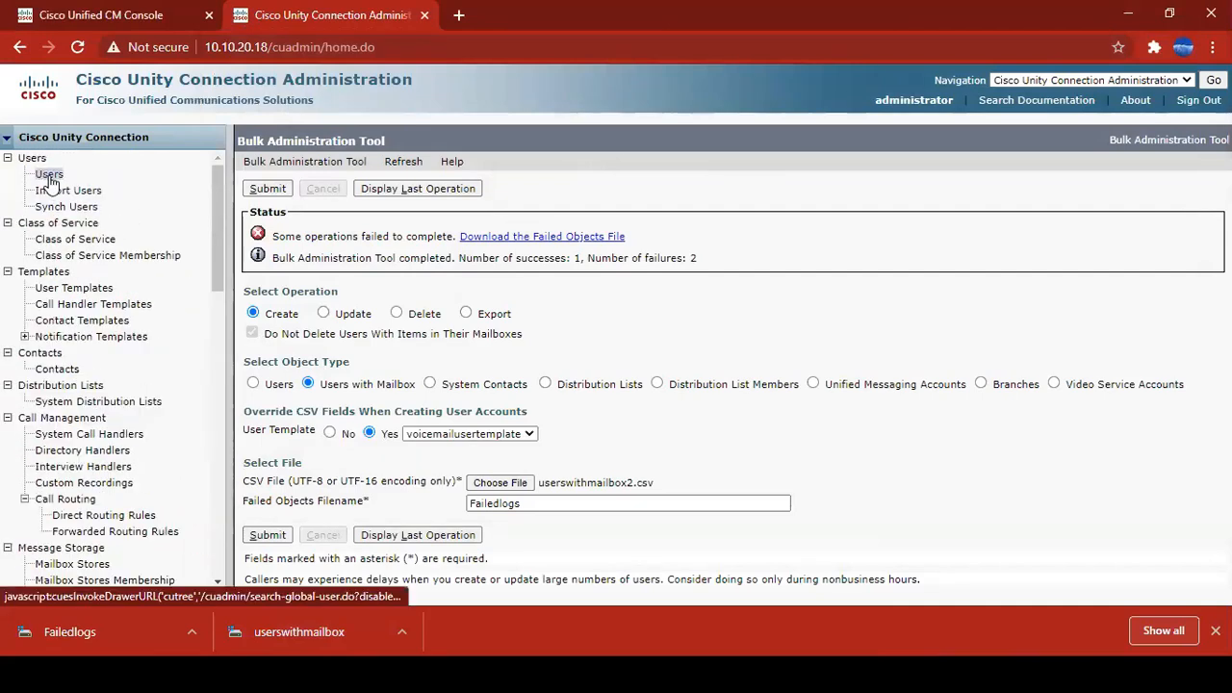
pyautogui.click(49, 177)
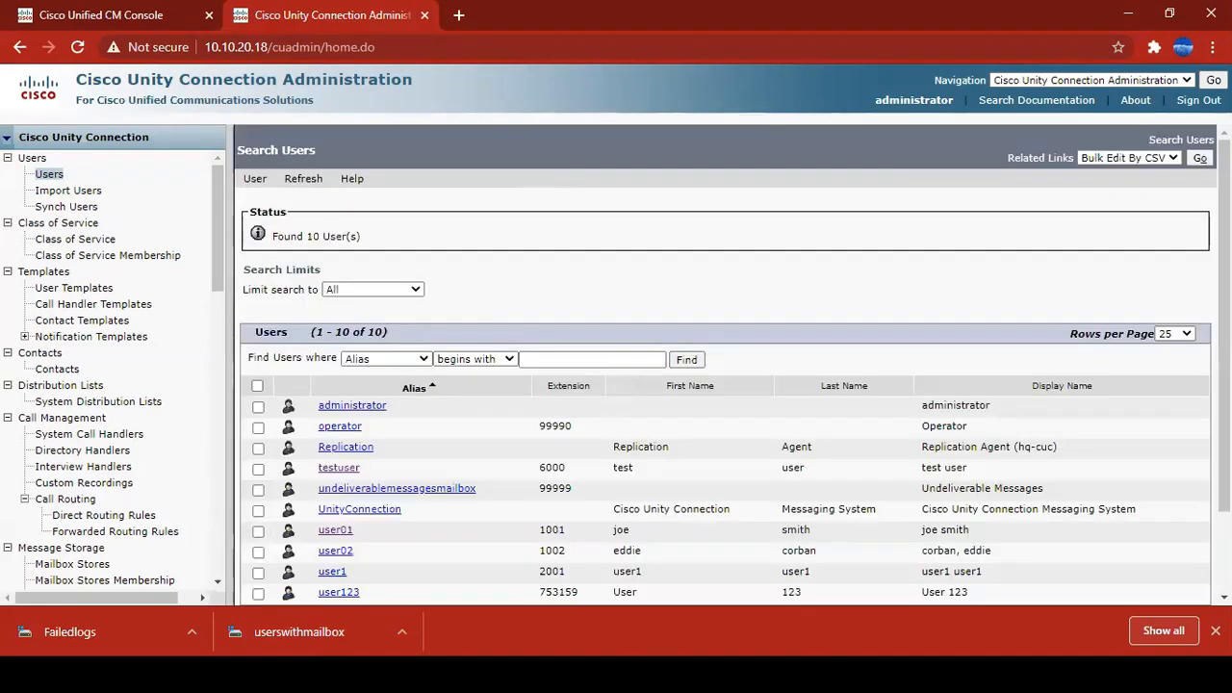
pyautogui.scroll(-1, 508, 469)
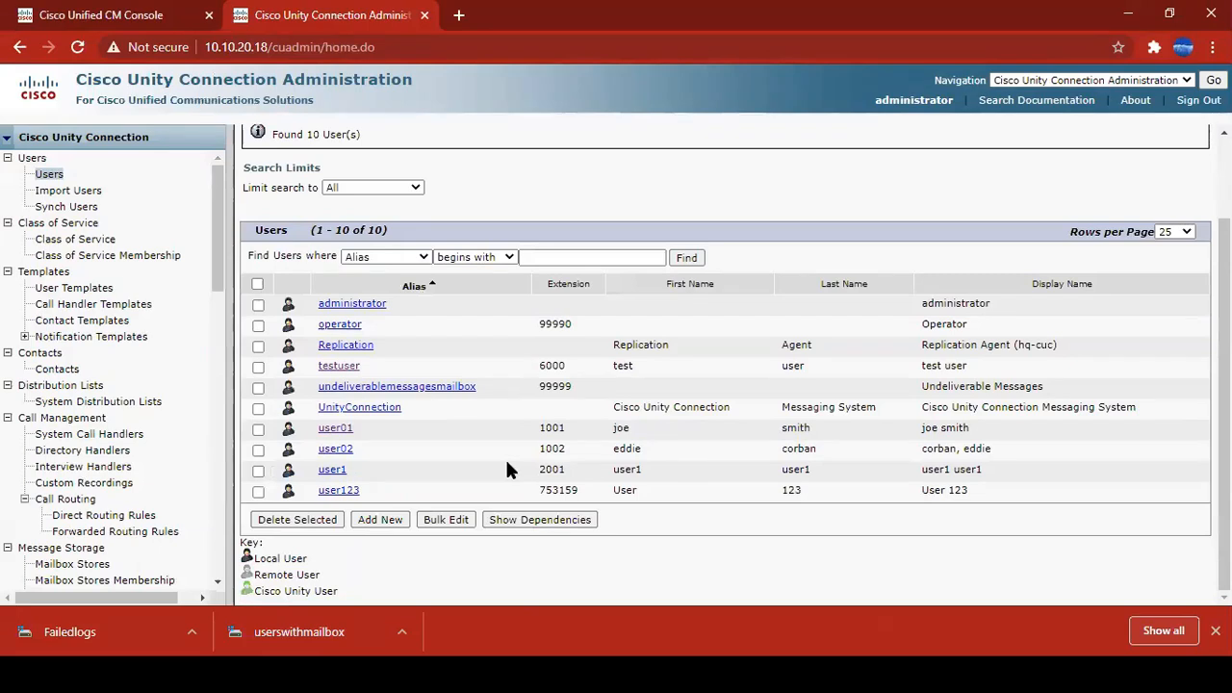
pyautogui.moveTo(994, 493); pyautogui.dragTo(325, 493)
pyautogui.click(609, 493)
pyautogui.doubleClick(552, 489)
pyautogui.doubleClick(624, 490)
pyautogui.click(917, 501)
pyautogui.moveTo(918, 499); pyautogui.dragTo(1023, 490)
pyautogui.click(1025, 491)
# Switch to the test workbook in Excel and review the Alias, FirstName, LastName, Extension and ListInDirectory column headings
pyautogui.moveTo(554, 674)
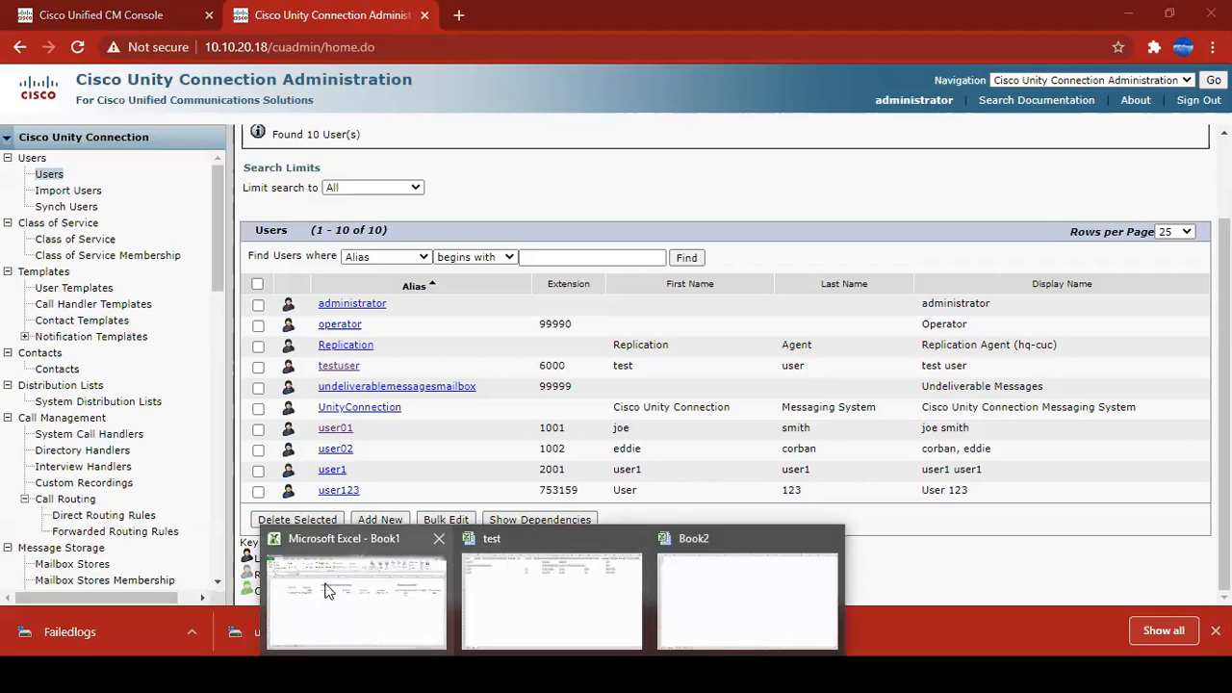
pyautogui.click(554, 584)
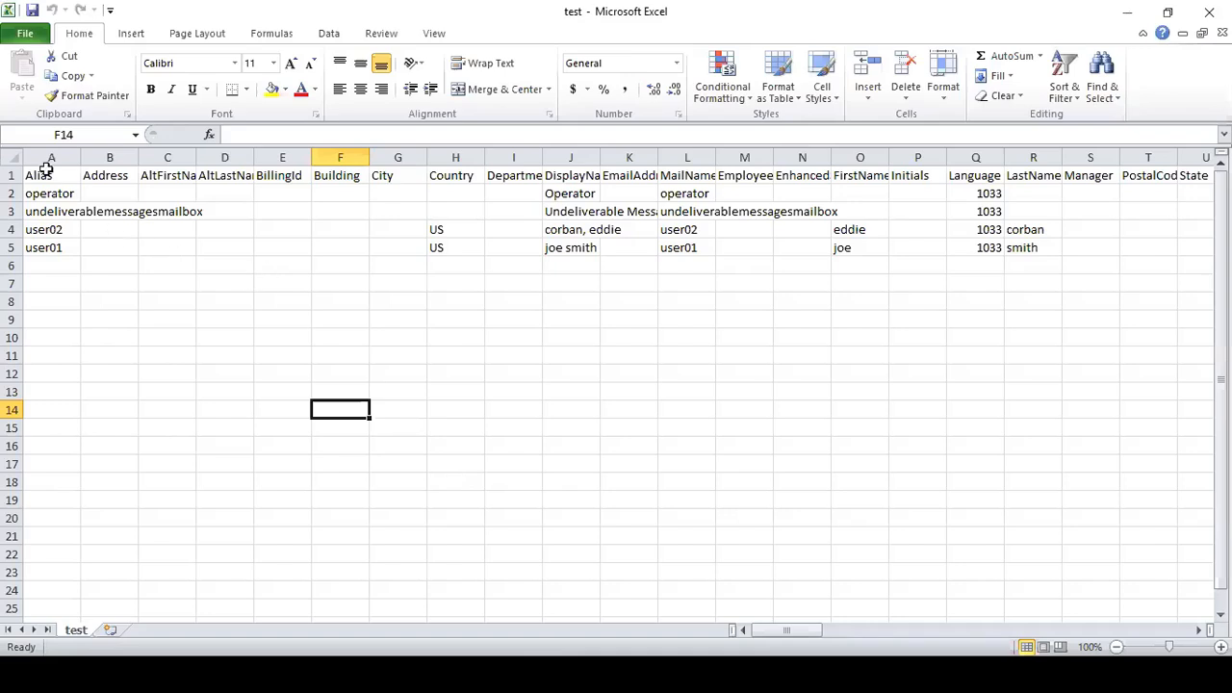
pyautogui.click(40, 174)
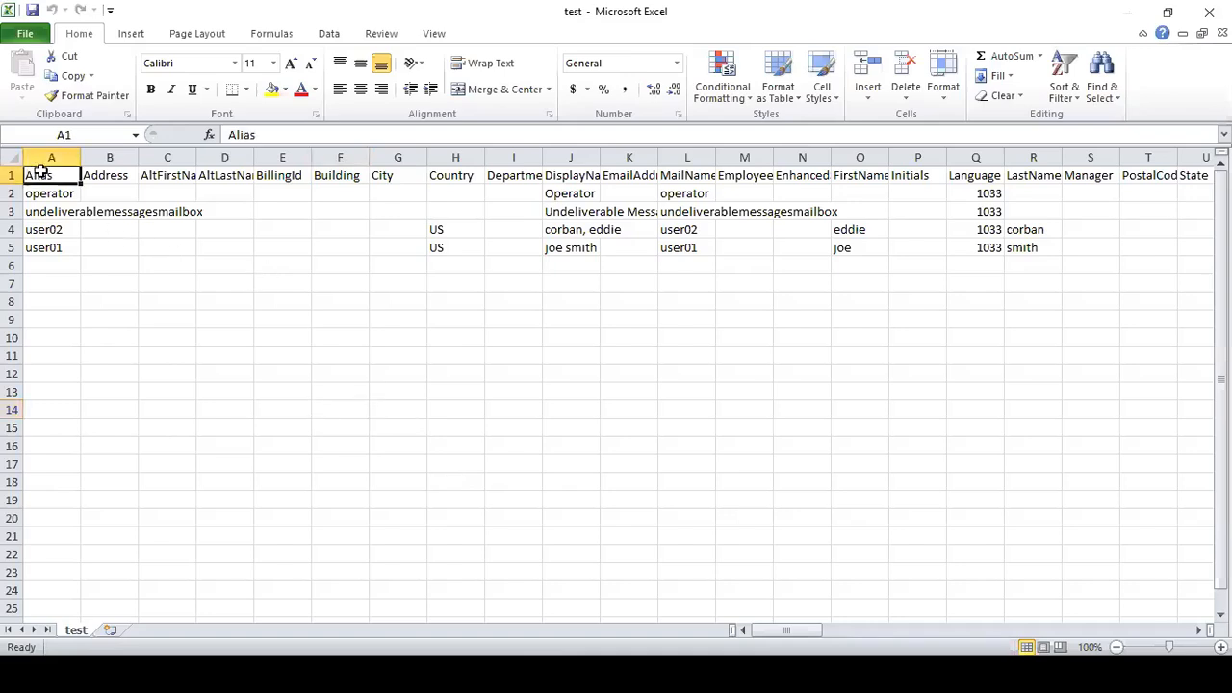
pyautogui.click(862, 175)
pyautogui.click(1031, 175)
pyautogui.moveTo(807, 629); pyautogui.dragTo(919, 630)
pyautogui.click(918, 177)
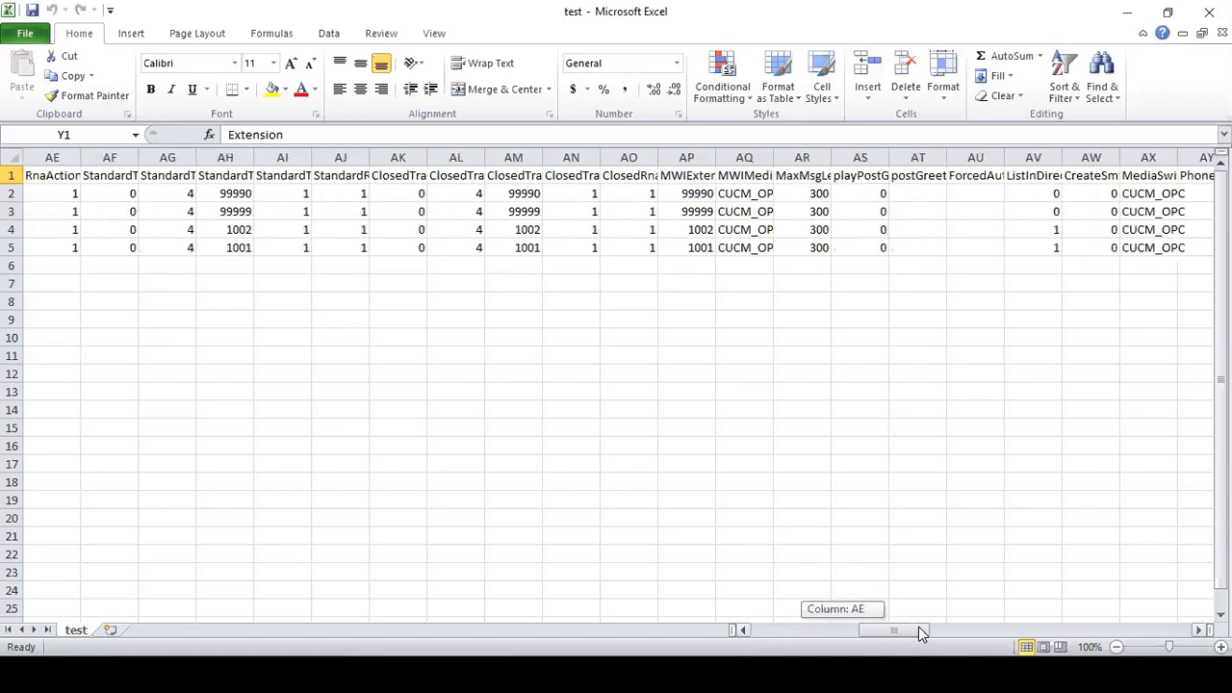
pyautogui.moveTo(919, 628); pyautogui.dragTo(918, 628)
pyautogui.click(1040, 177)
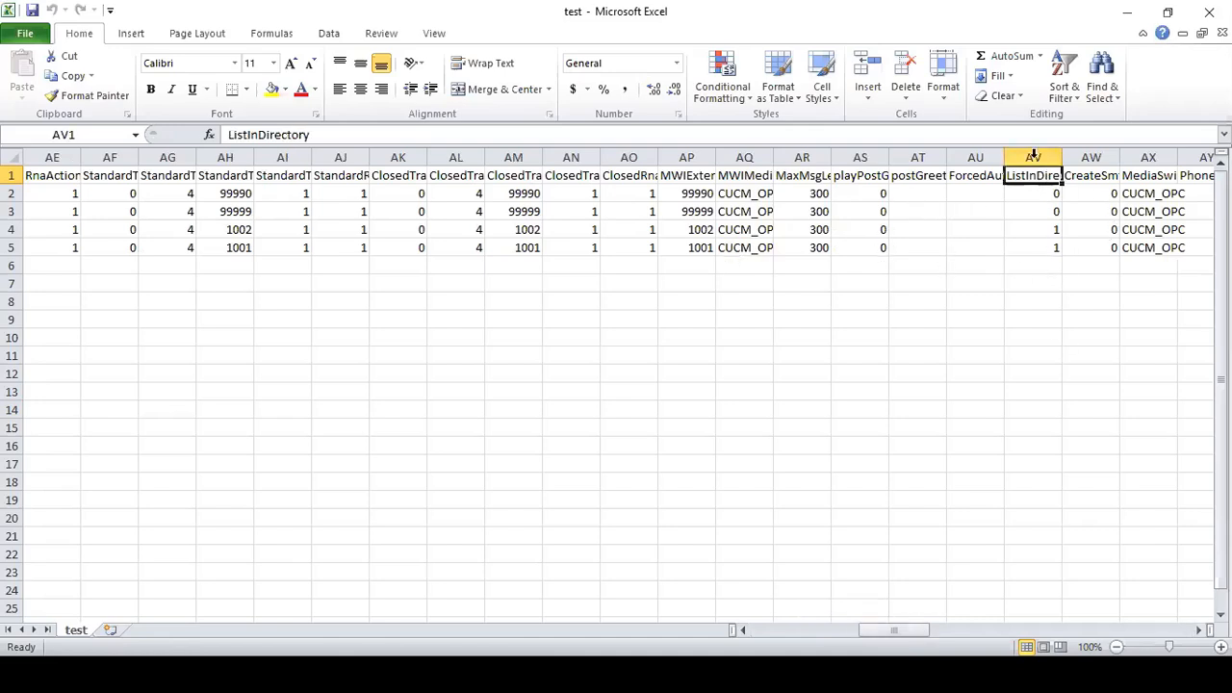
pyautogui.click(1133, 17)
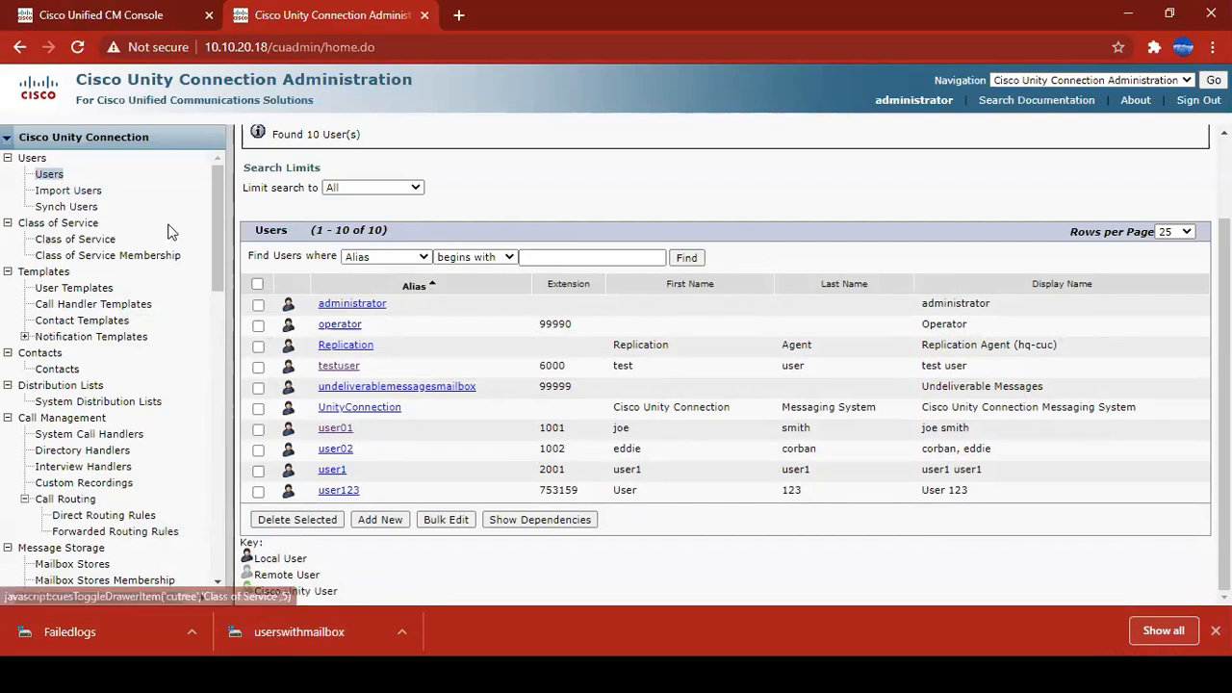
# Open the Synch Users page and read its synchronization status message
pyautogui.click(58, 208)
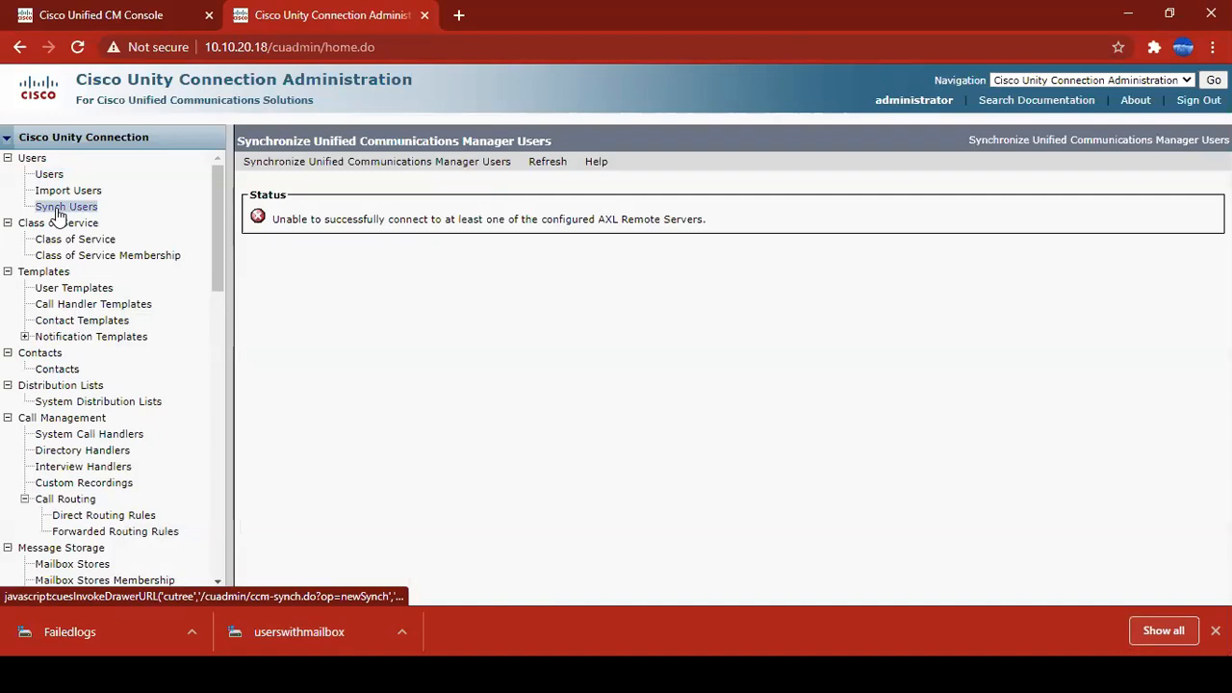
pyautogui.moveTo(715, 227); pyautogui.dragTo(228, 263)
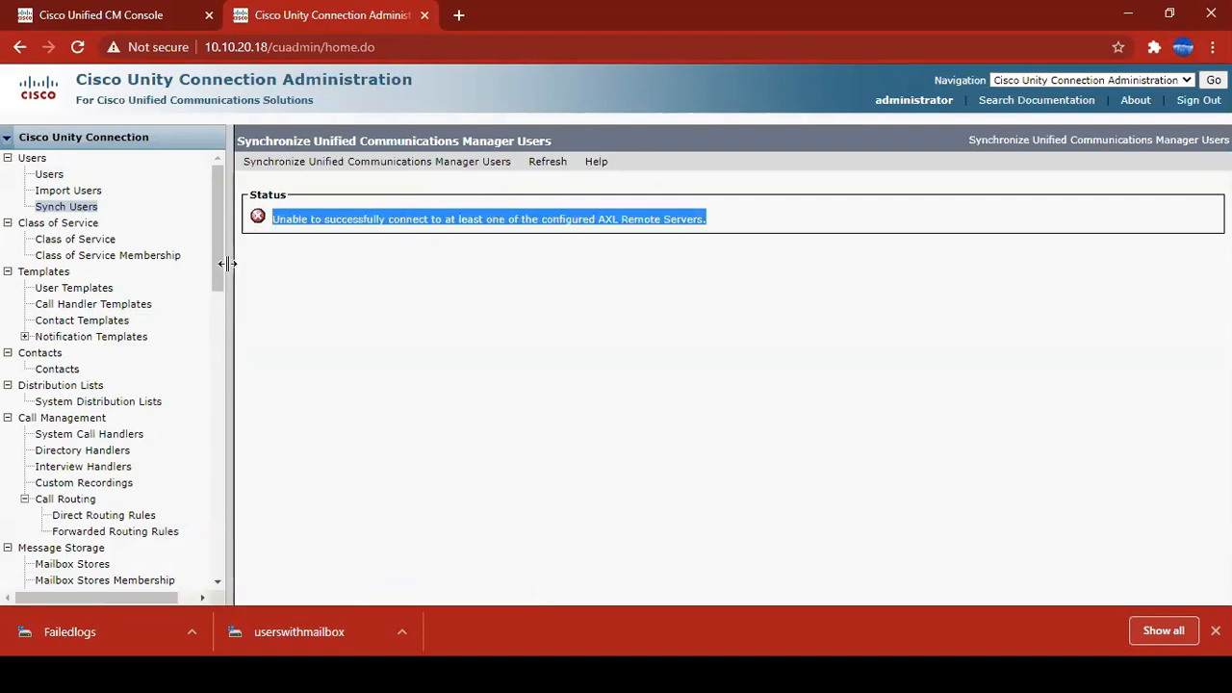
pyautogui.scroll(-10, 188, 452)
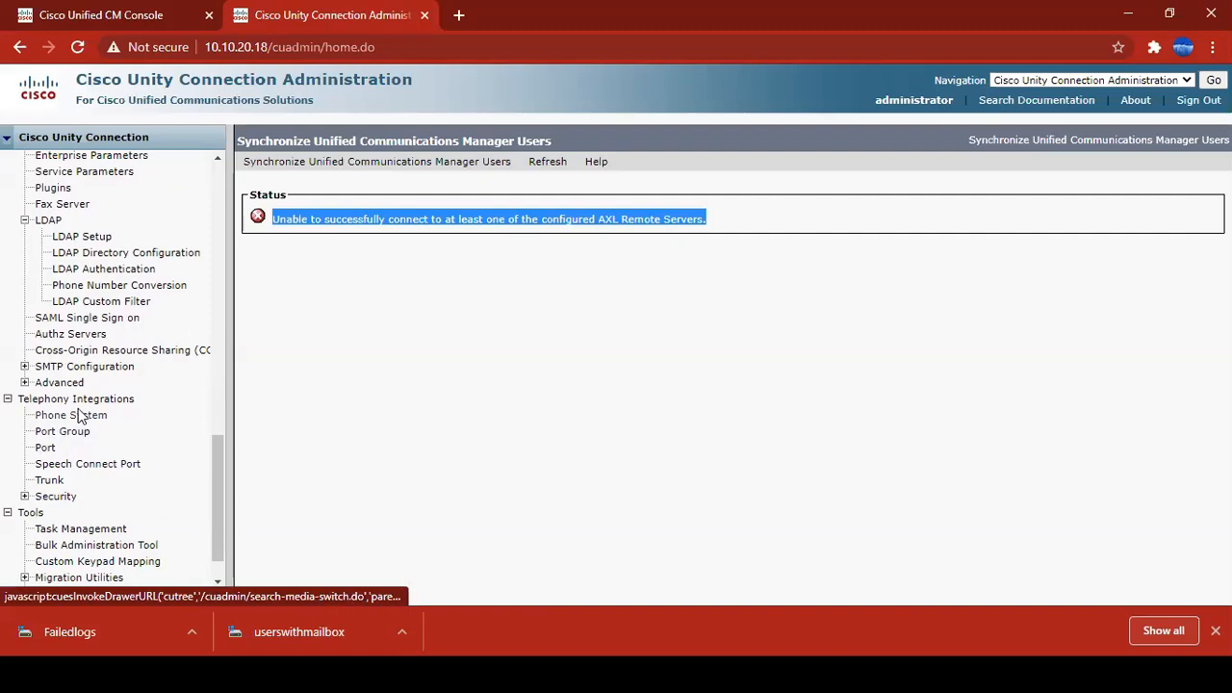
# Open the Cisco Unified Communications Manager AXL Servers settings of the CUCM12 phone system
pyautogui.click(74, 417)
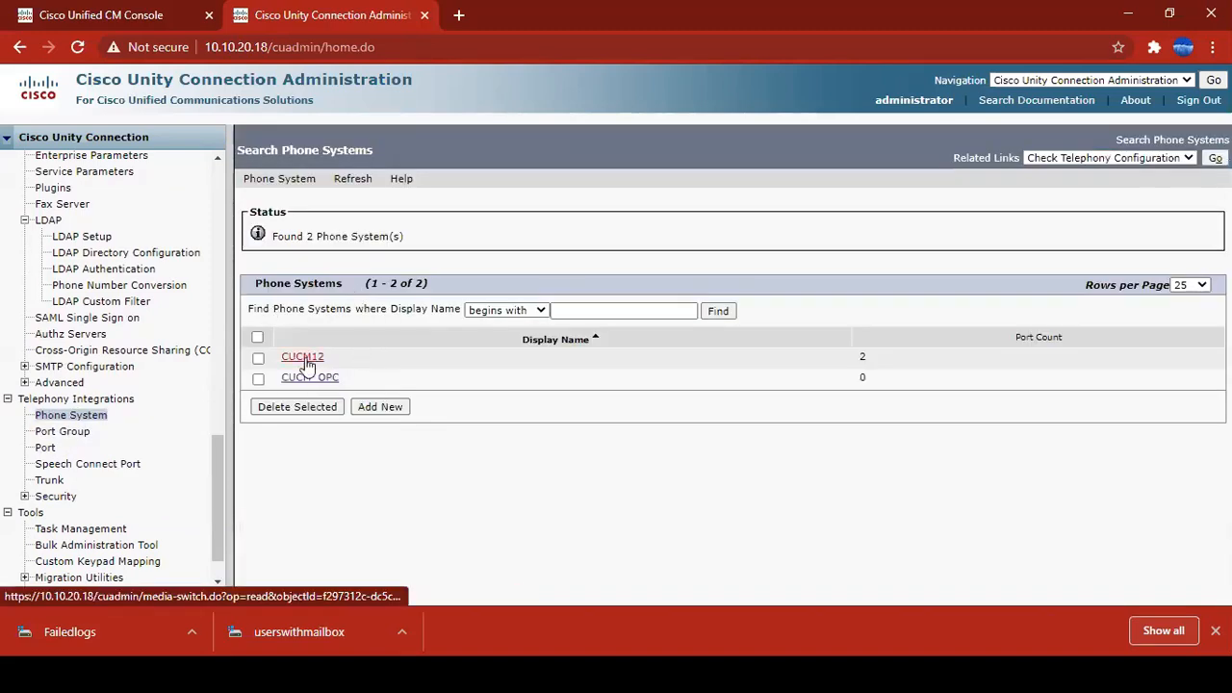
pyautogui.click(304, 360)
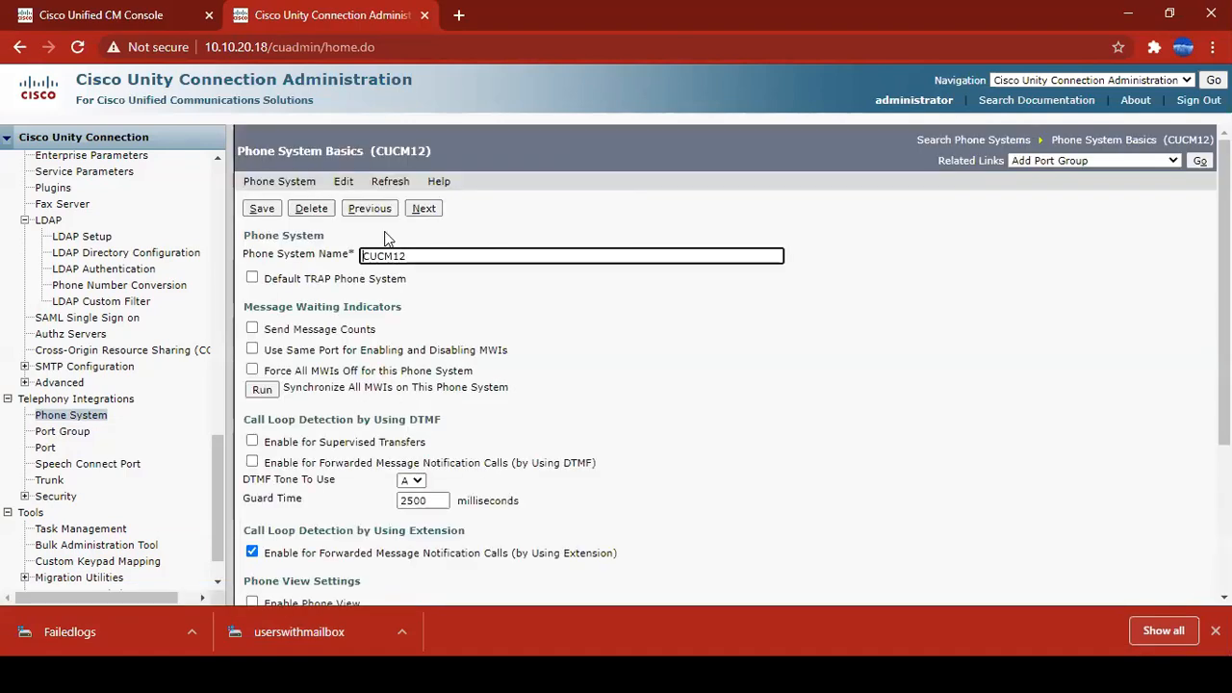
pyautogui.click(343, 181)
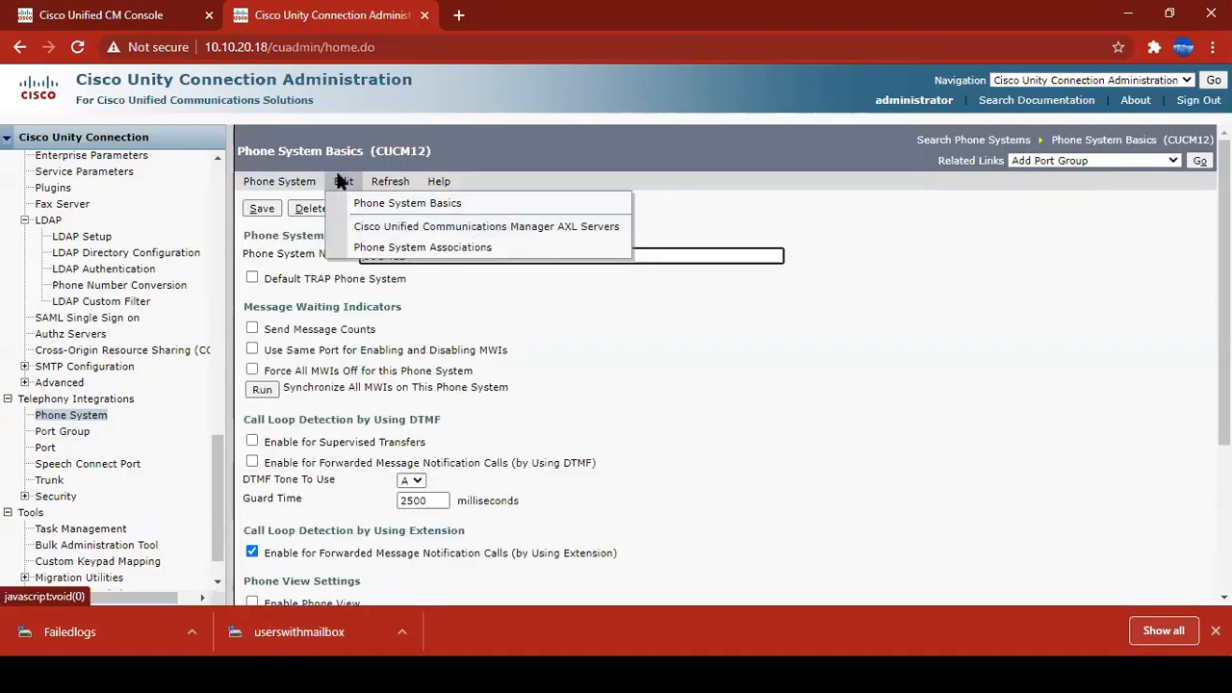
pyautogui.click(393, 231)
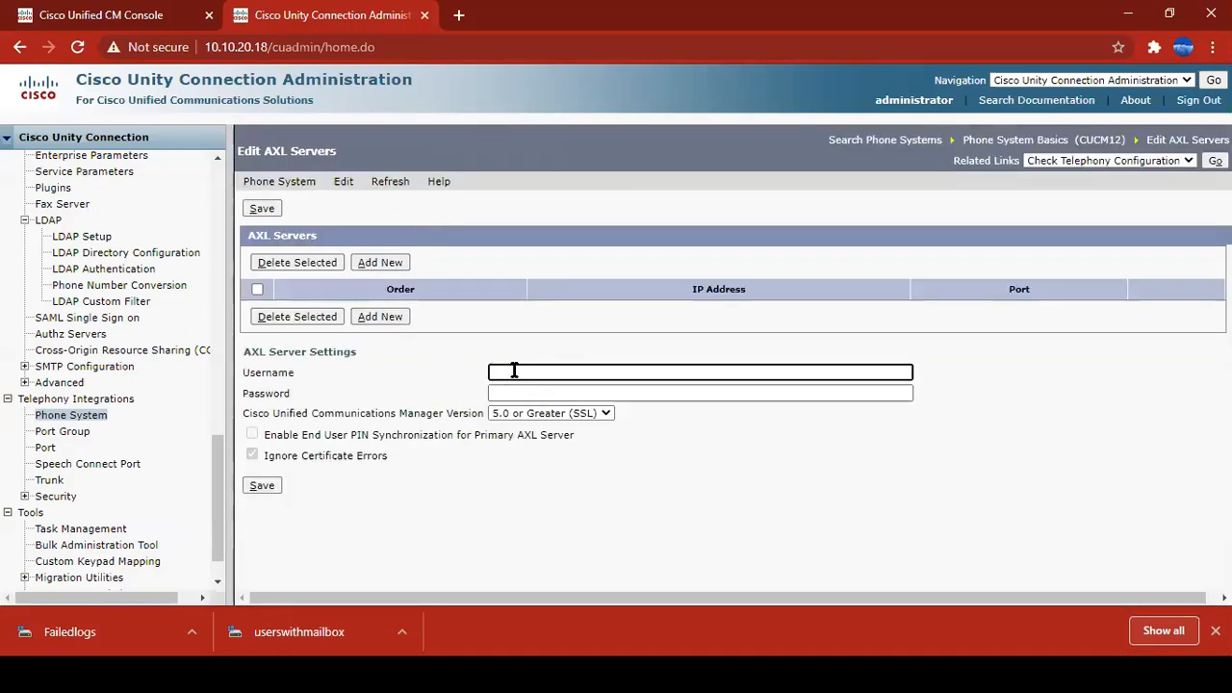
# Add an AXL server with IP address 10.10.20.1, copied from the Unified CM Administration address
pyautogui.click(373, 268)
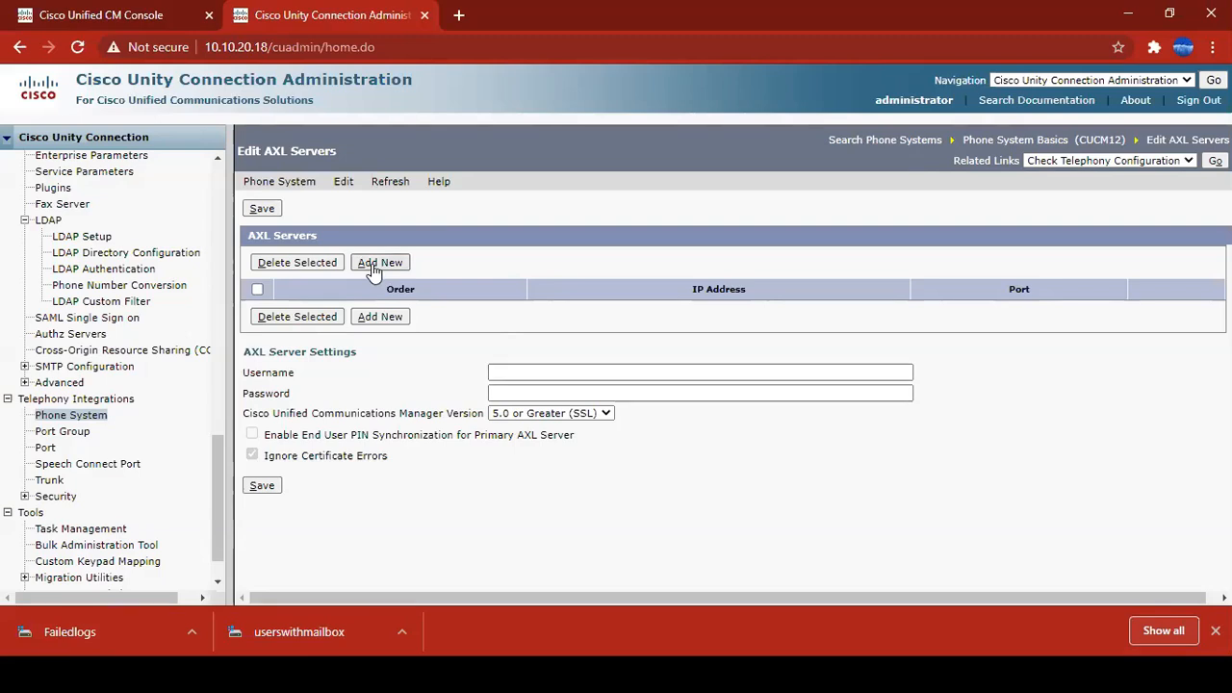
pyautogui.click(137, 27)
pyautogui.click(265, 48)
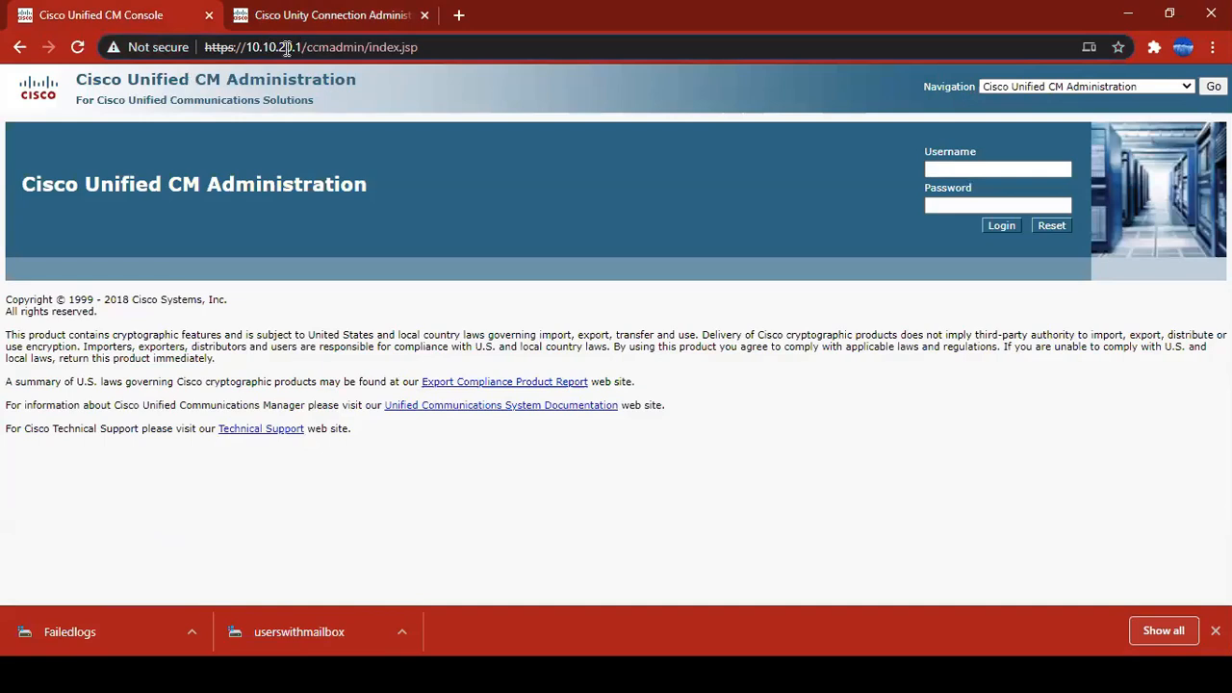
pyautogui.moveTo(302, 48); pyautogui.dragTo(245, 48)
pyautogui.hotkey('ctrl', 'c')
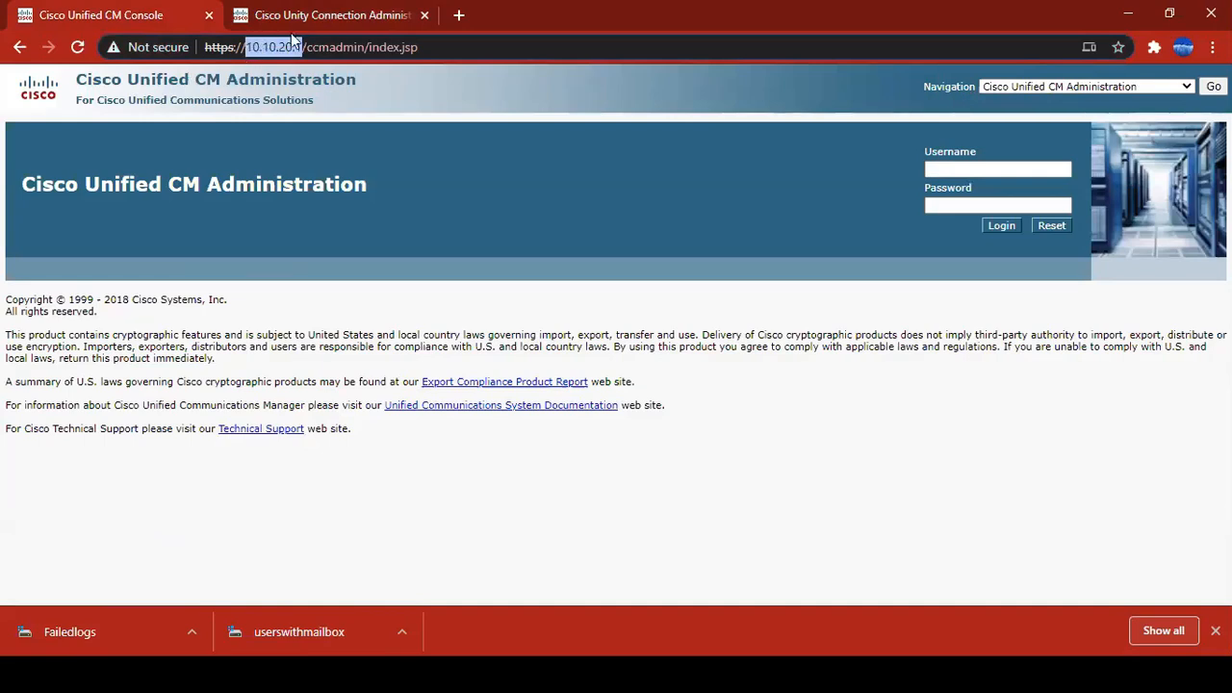
pyautogui.click(318, 14)
pyautogui.moveTo(467, 365); pyautogui.dragTo(405, 379)
pyautogui.hotkey('ctrl', 'v')
pyautogui.click(925, 424)
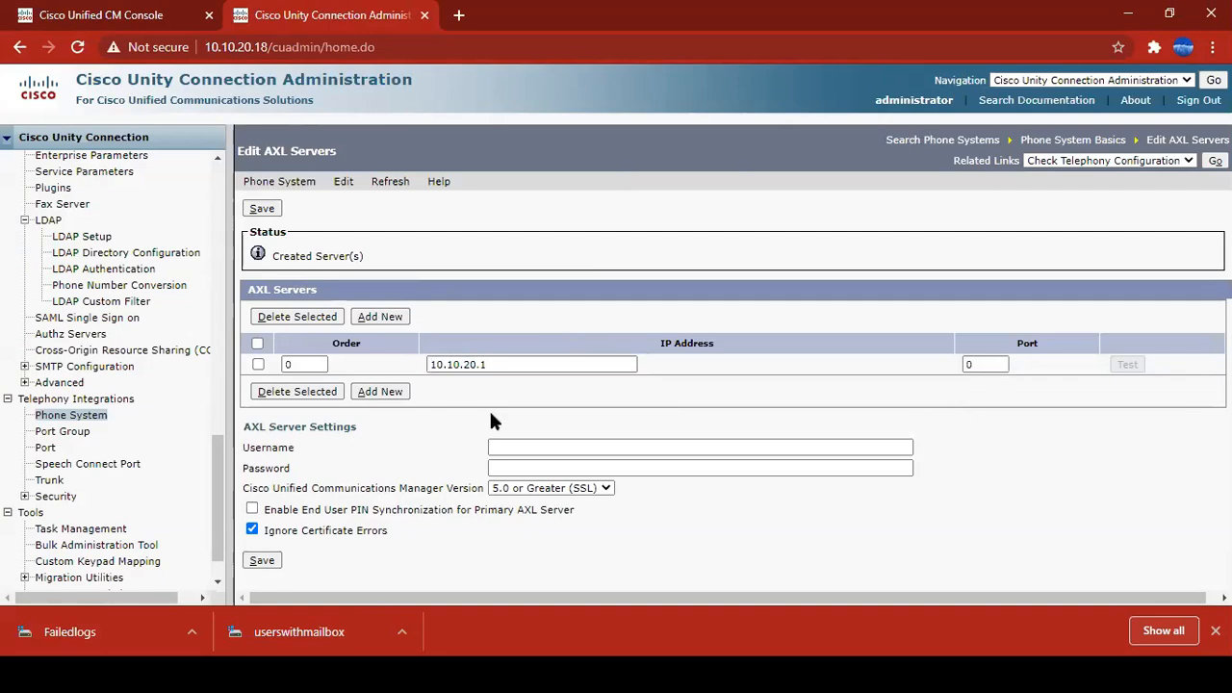
# Review the username and password fields in the AXL server settings
pyautogui.click(529, 452)
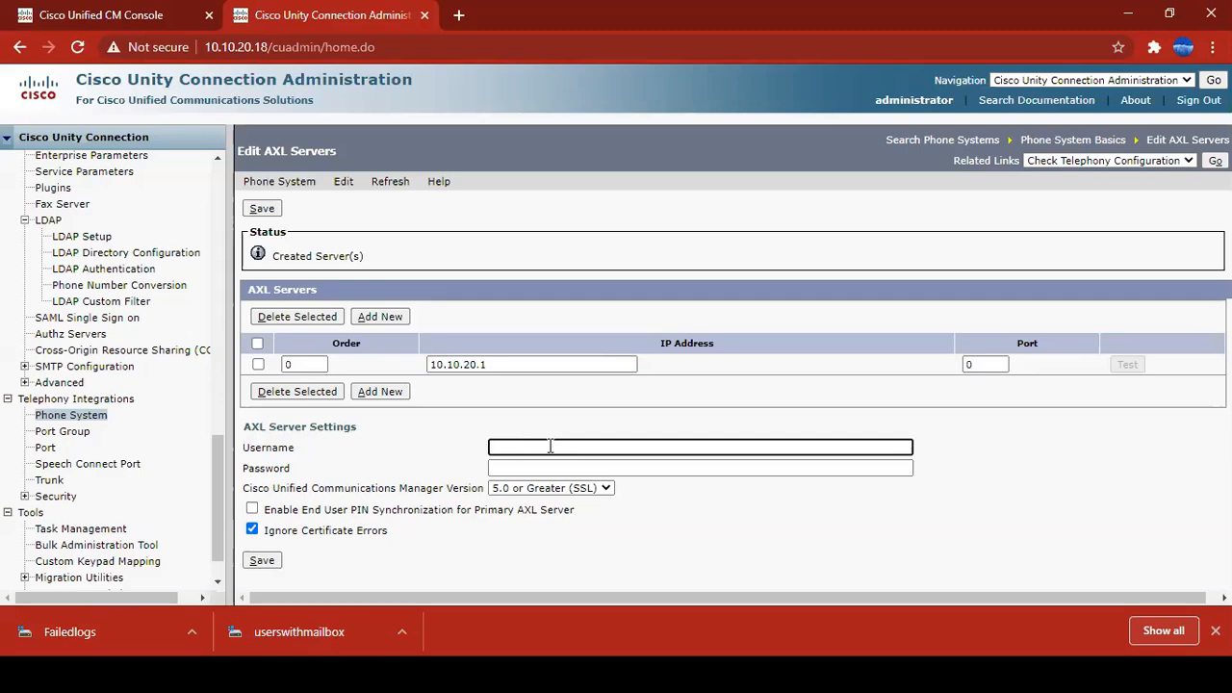
pyautogui.click(539, 491)
pyautogui.click(629, 506)
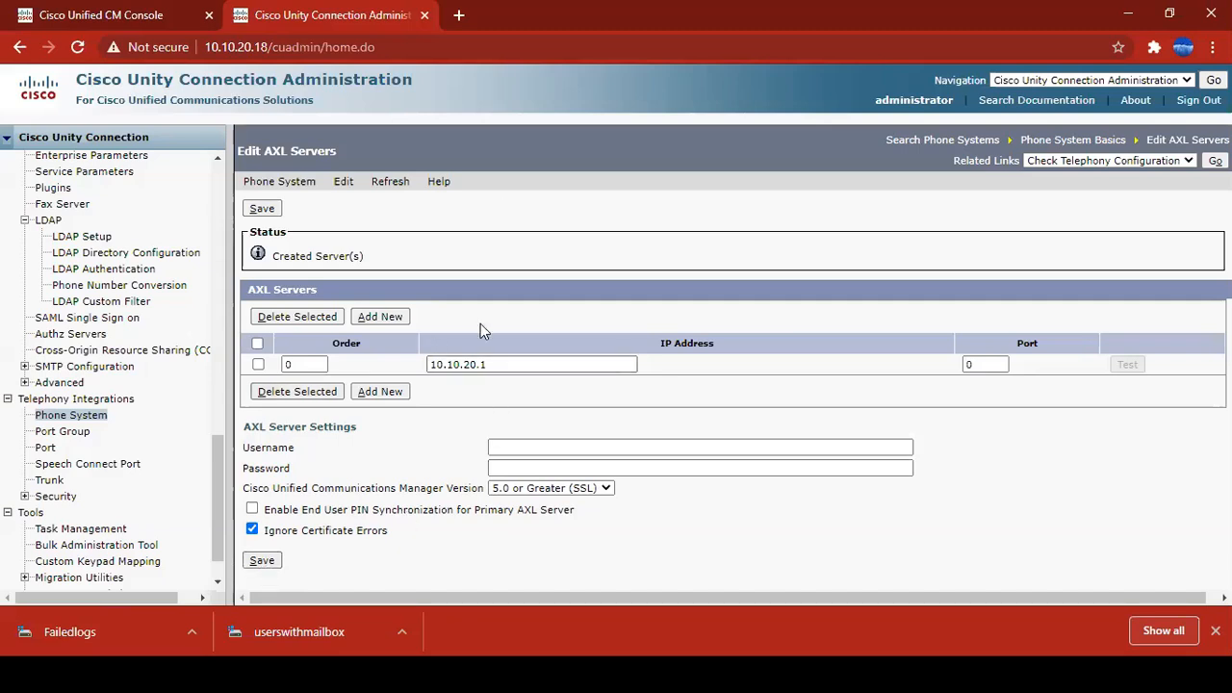
pyautogui.scroll(5, 69, 321)
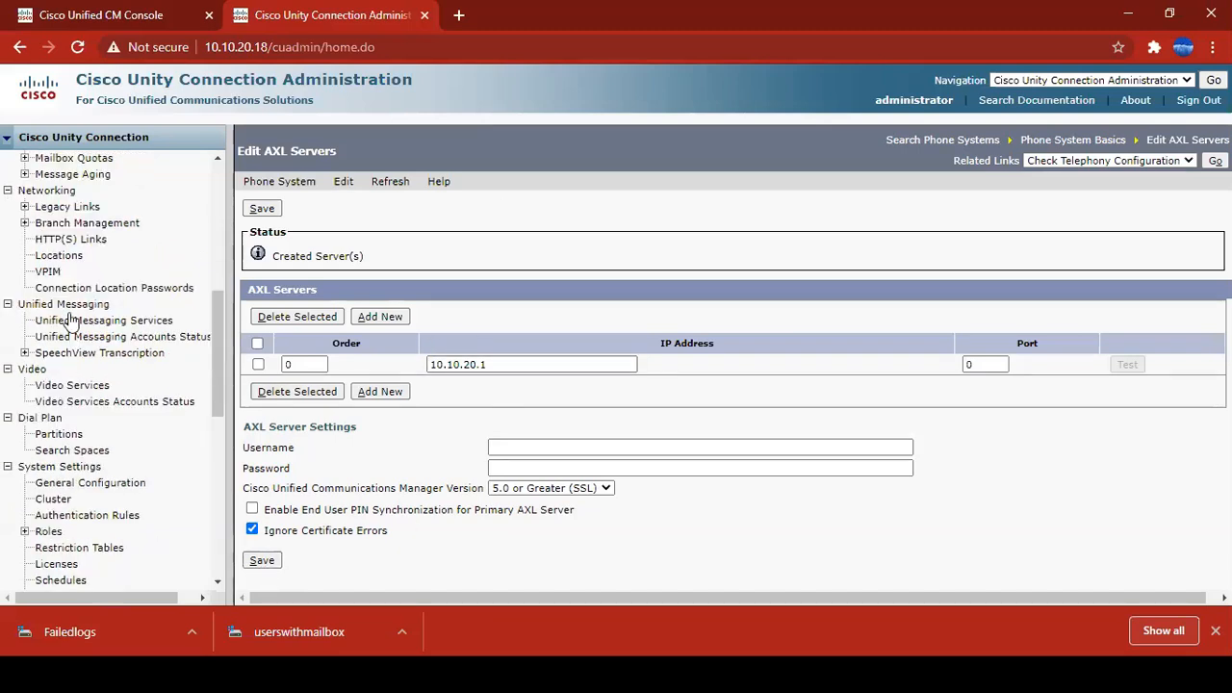
pyautogui.scroll(5, 70, 321)
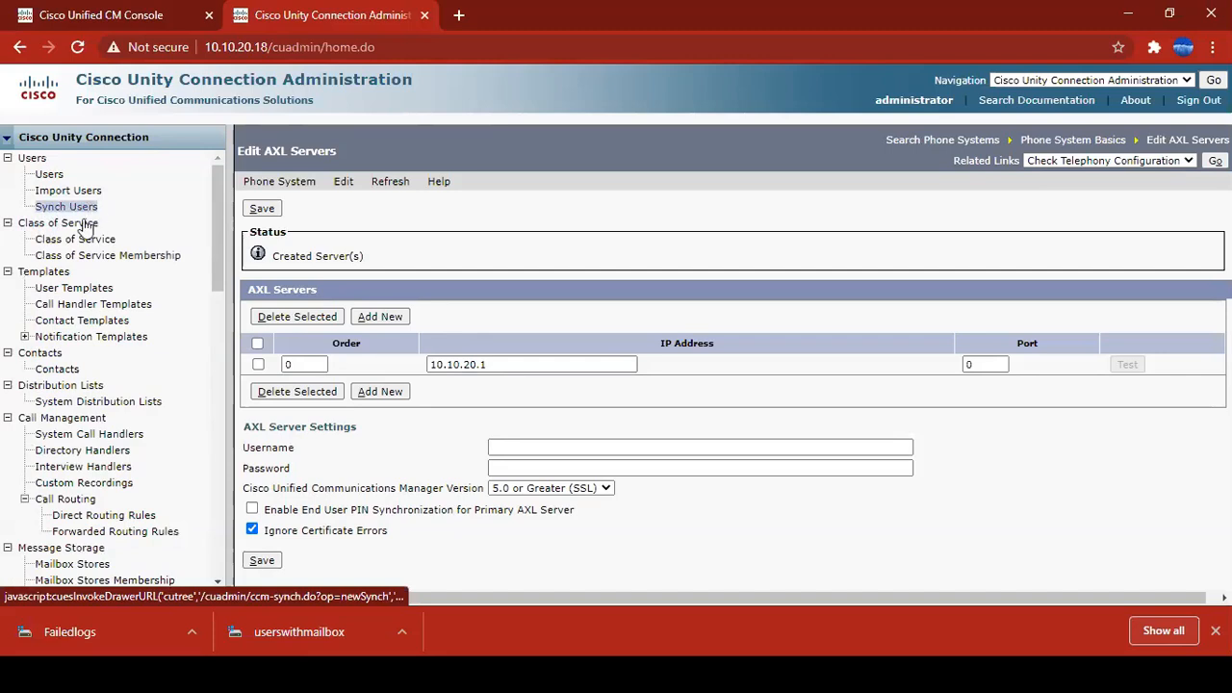
# View the Cisco Unified CM Administration login page and return to Cisco Unity Connection Administration
pyautogui.click(128, 16)
pyautogui.click(958, 170)
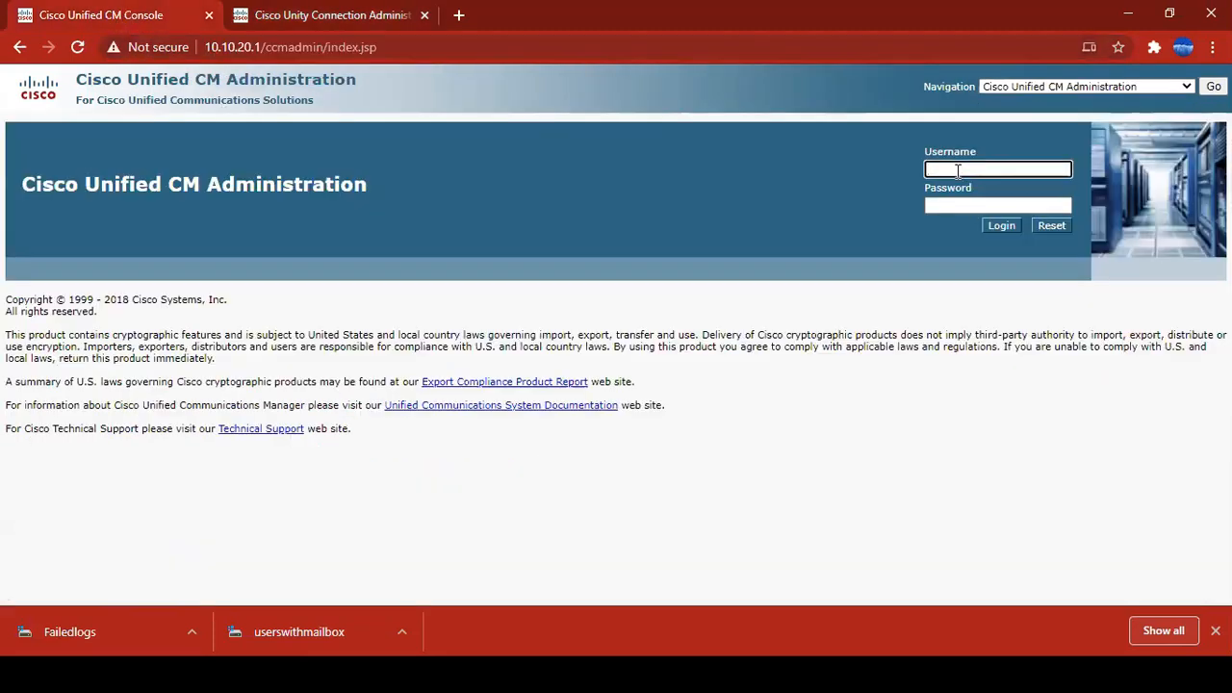
pyautogui.click(200, 188)
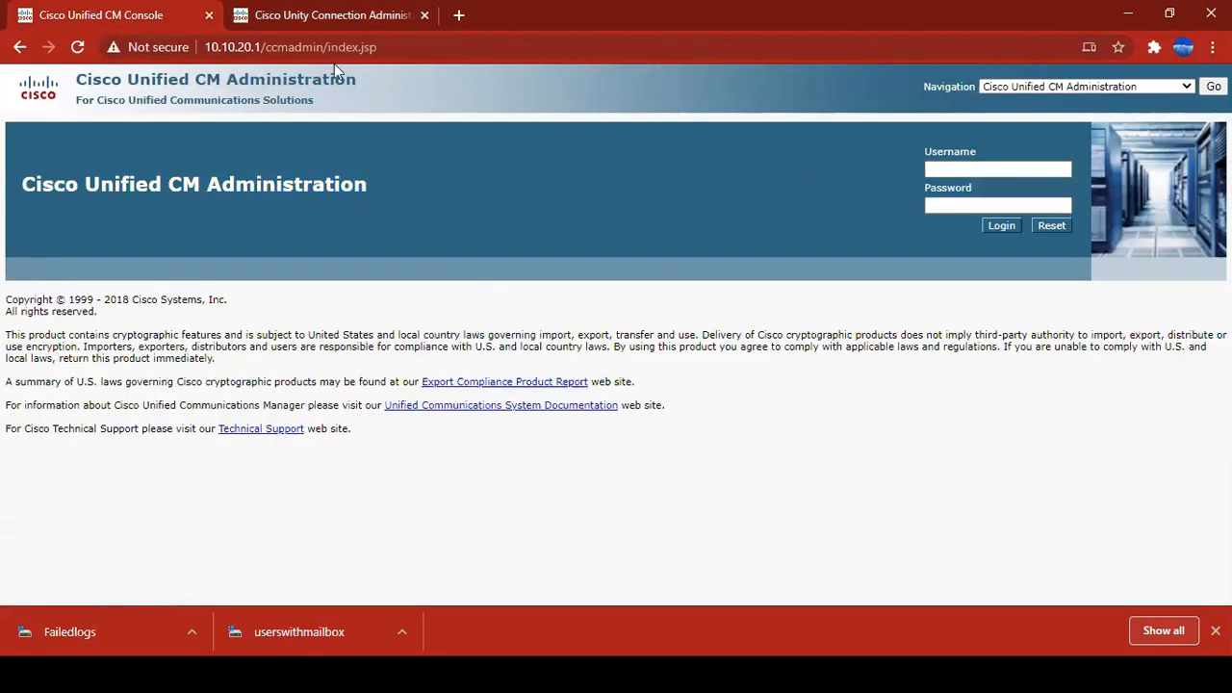
pyautogui.click(337, 15)
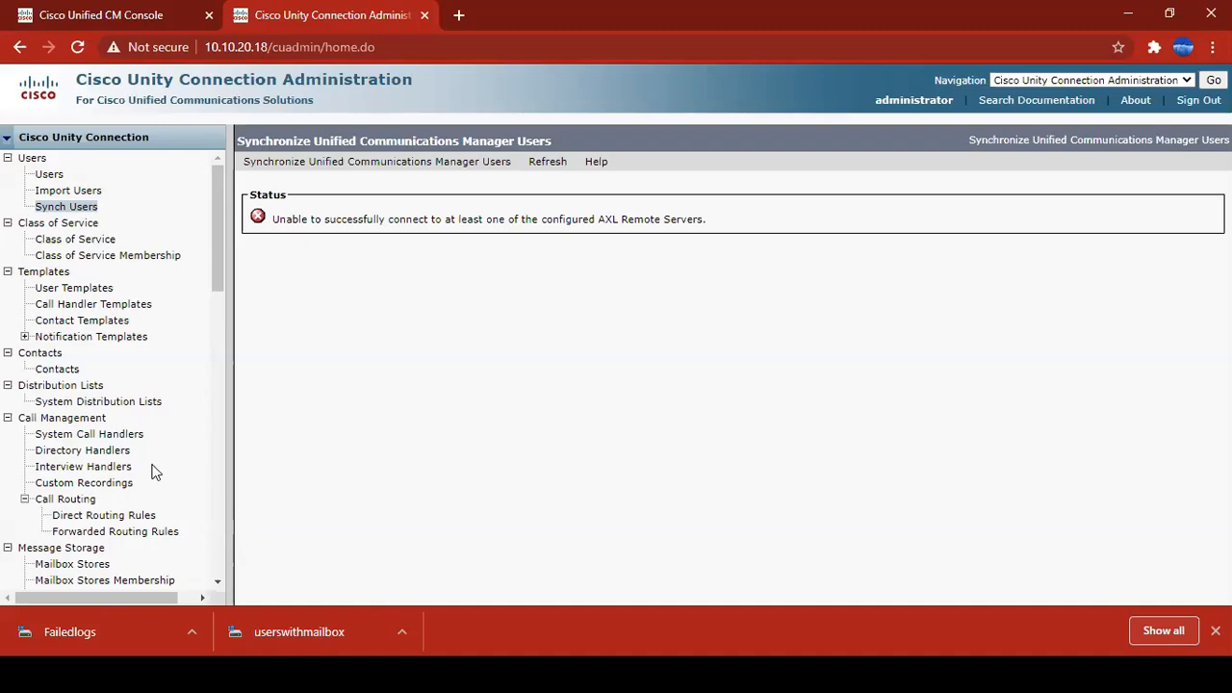
# View the Users list, and on the Import Users page set the end user source to LDAP Directory
pyautogui.click(56, 174)
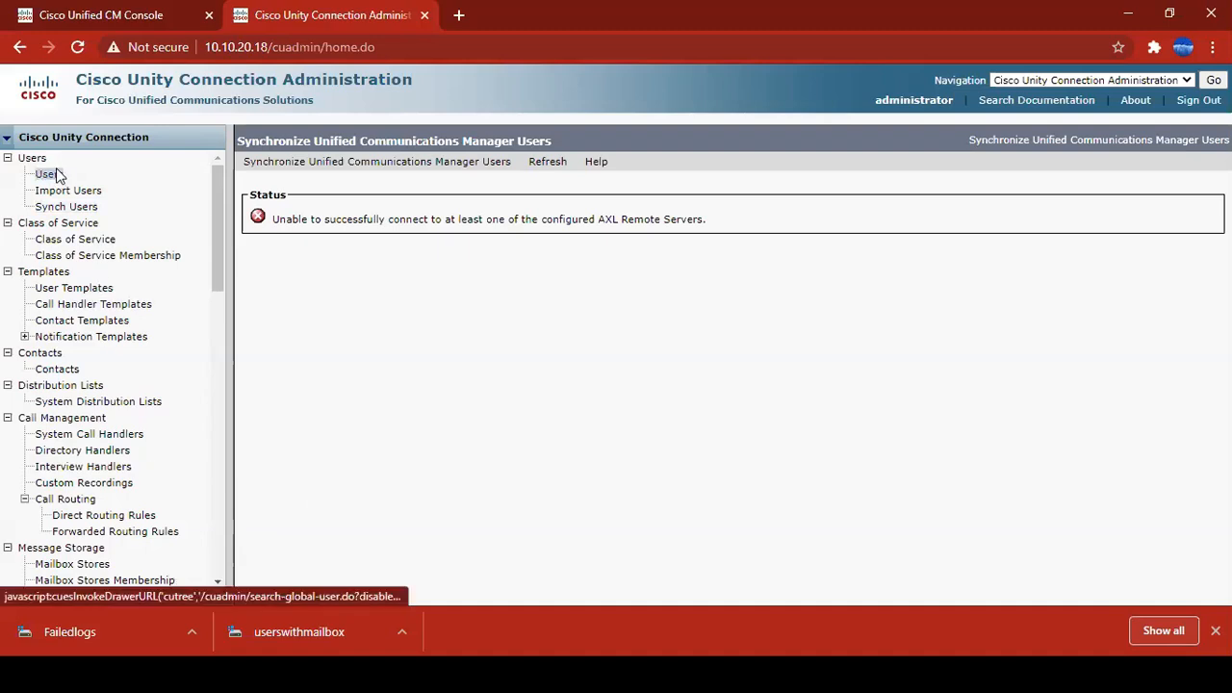
pyautogui.click(50, 174)
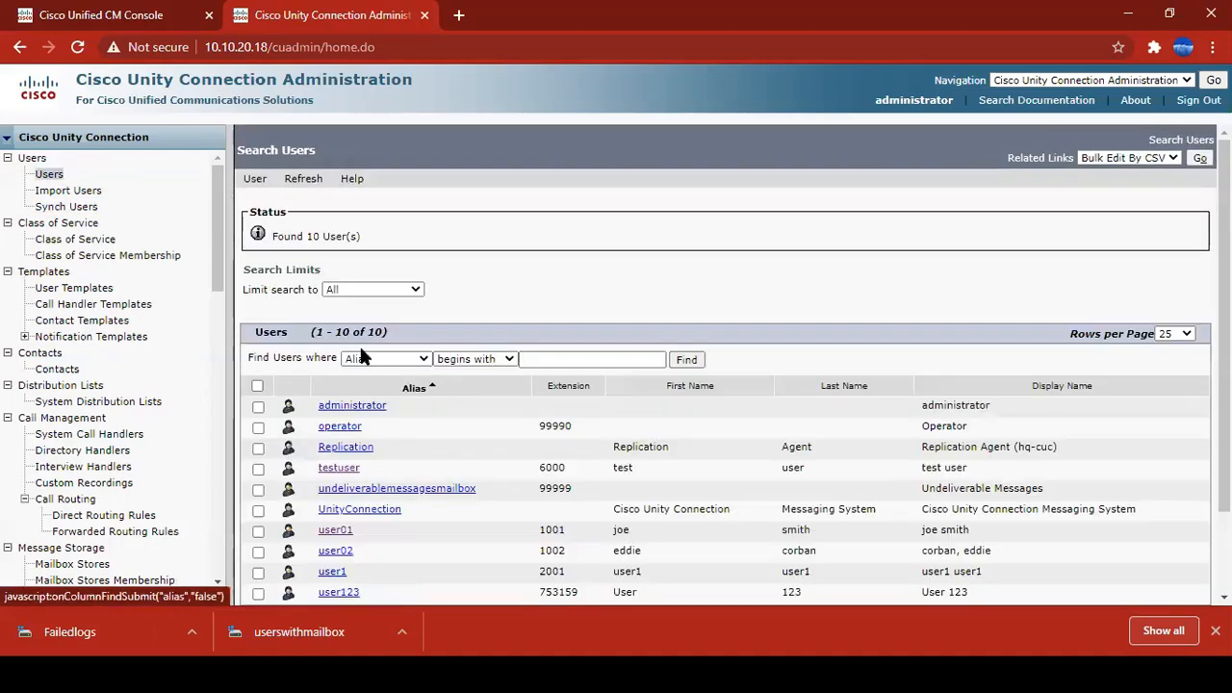
pyautogui.click(73, 198)
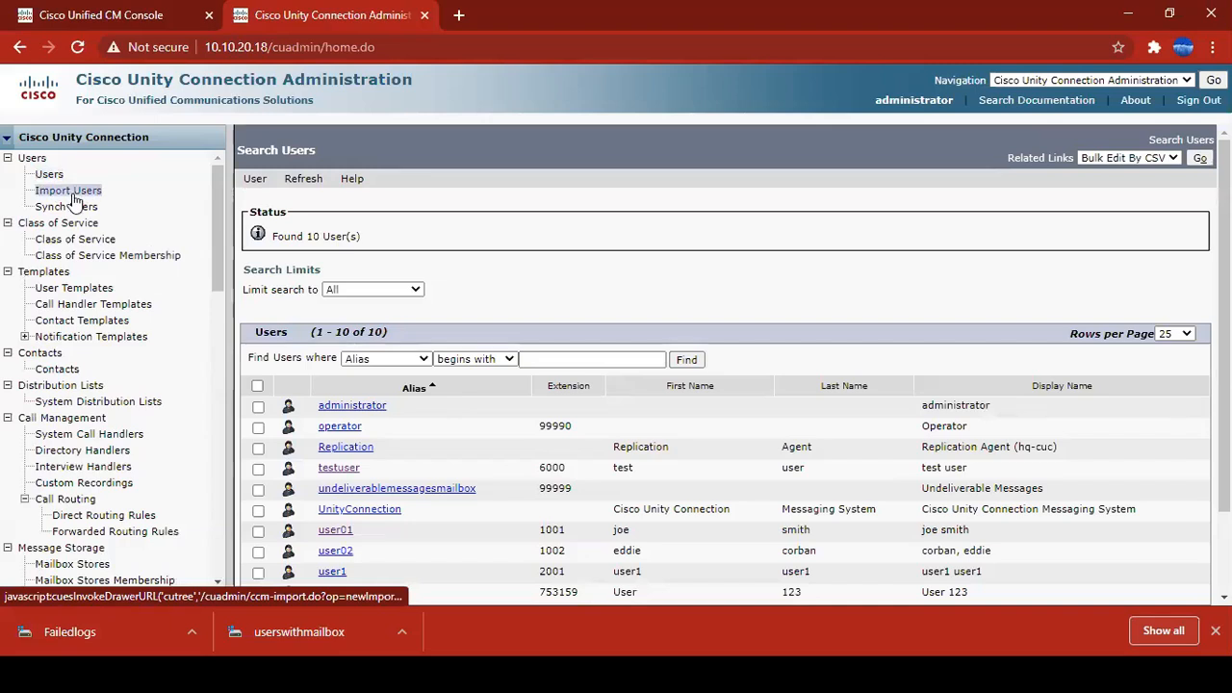
pyautogui.click(425, 216)
pyautogui.click(371, 247)
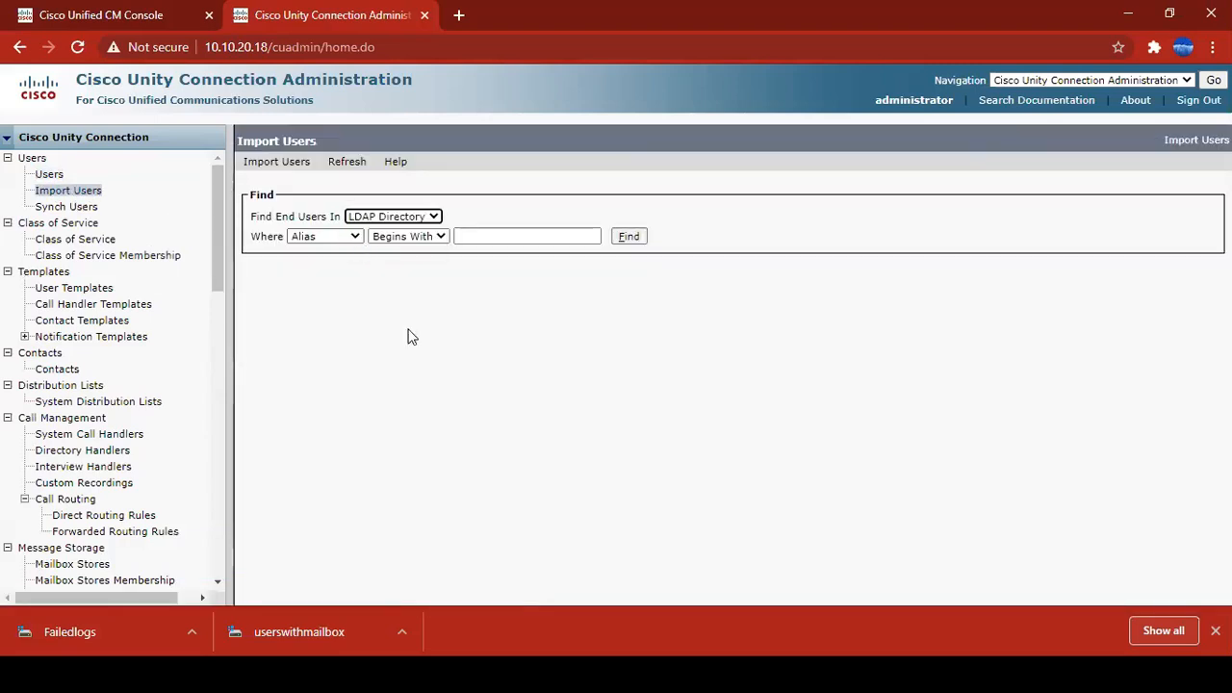
# Reopen the Synch Users page and dismiss the browser's downloads bar
pyautogui.click(65, 206)
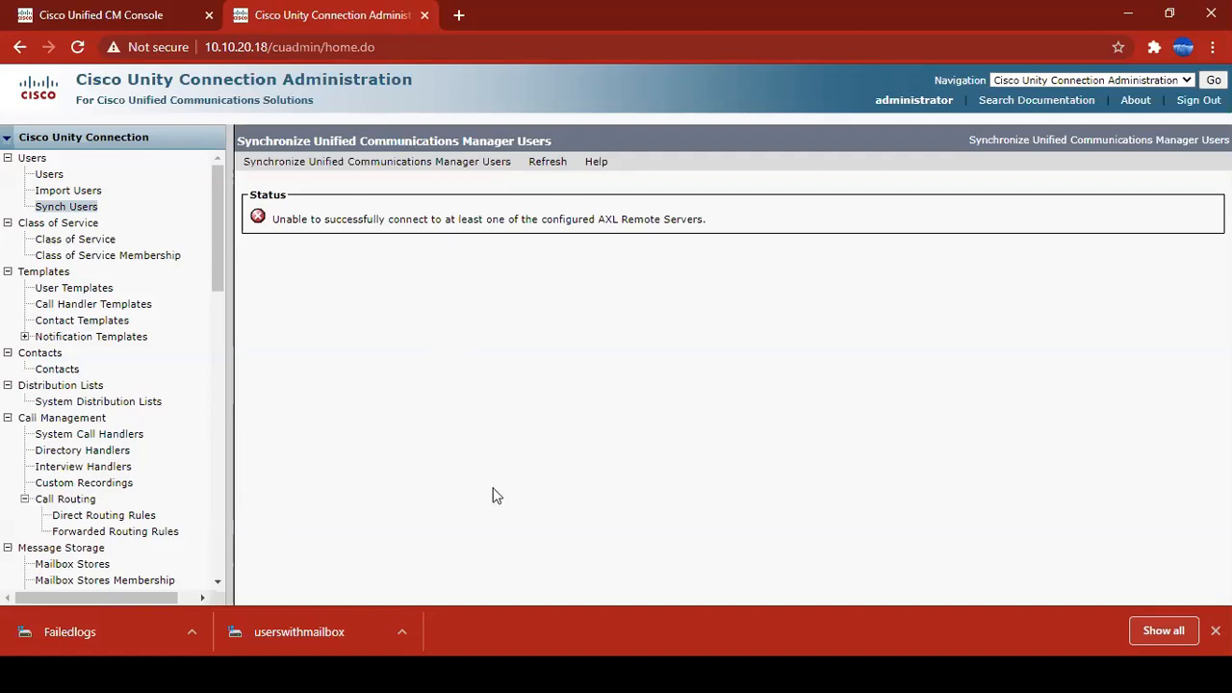
pyautogui.click(1216, 630)
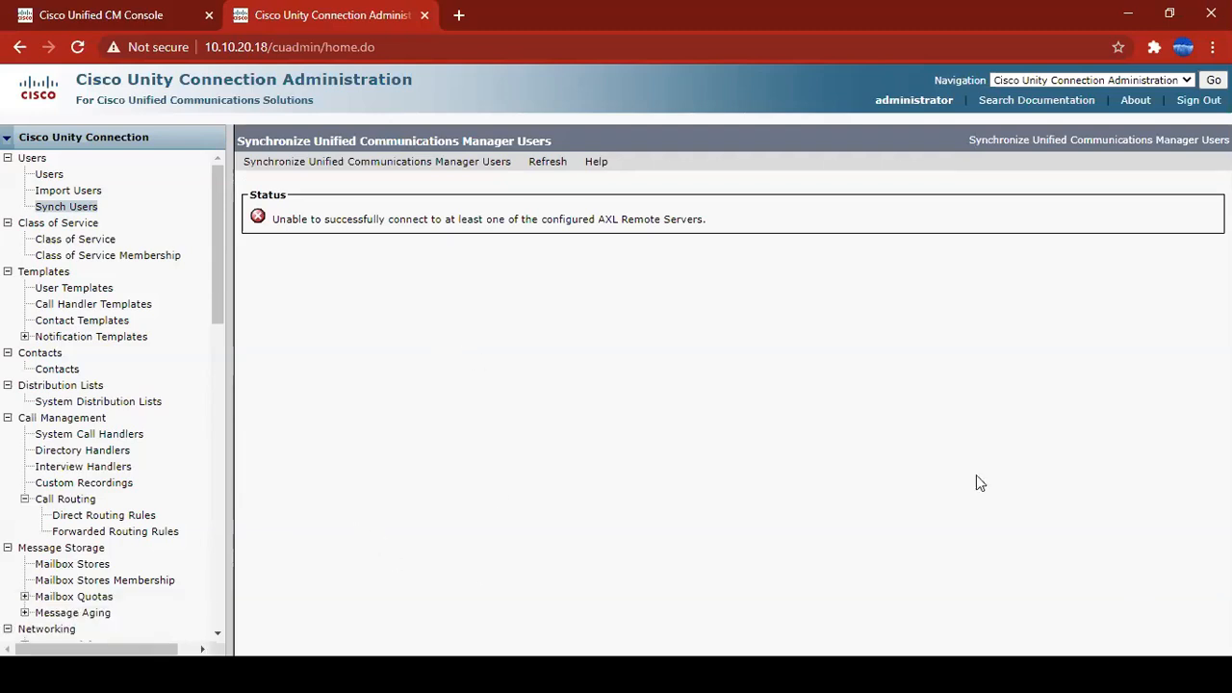